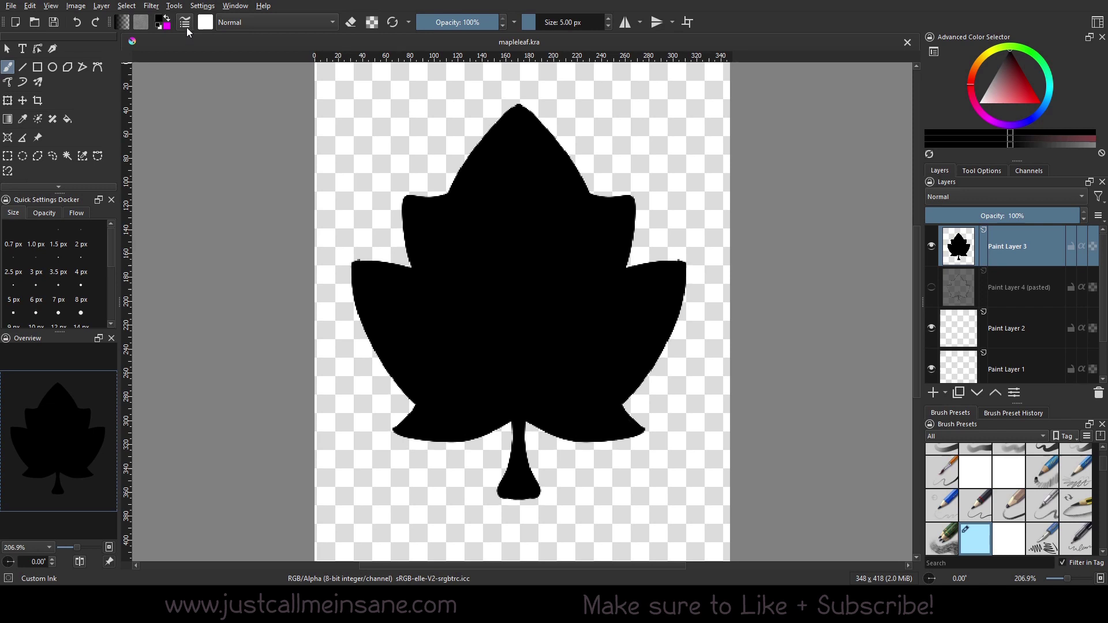
# Step: Open Manage Resources from the Settings menu on Brush Presets and move the dialog lower
pyautogui.click(213, 7)
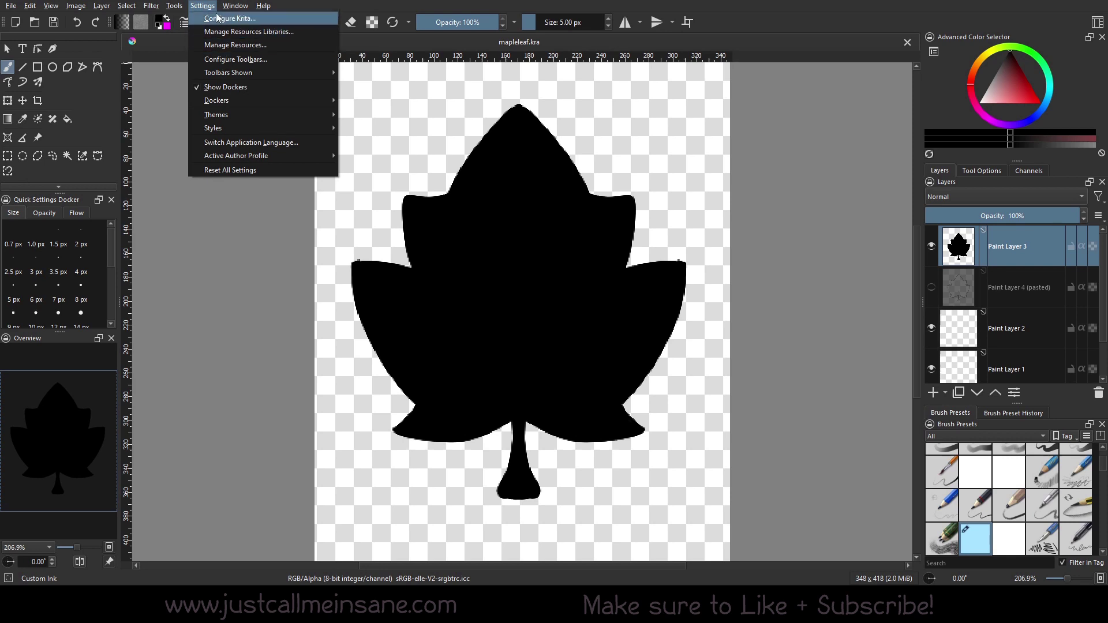
pyautogui.click(263, 57)
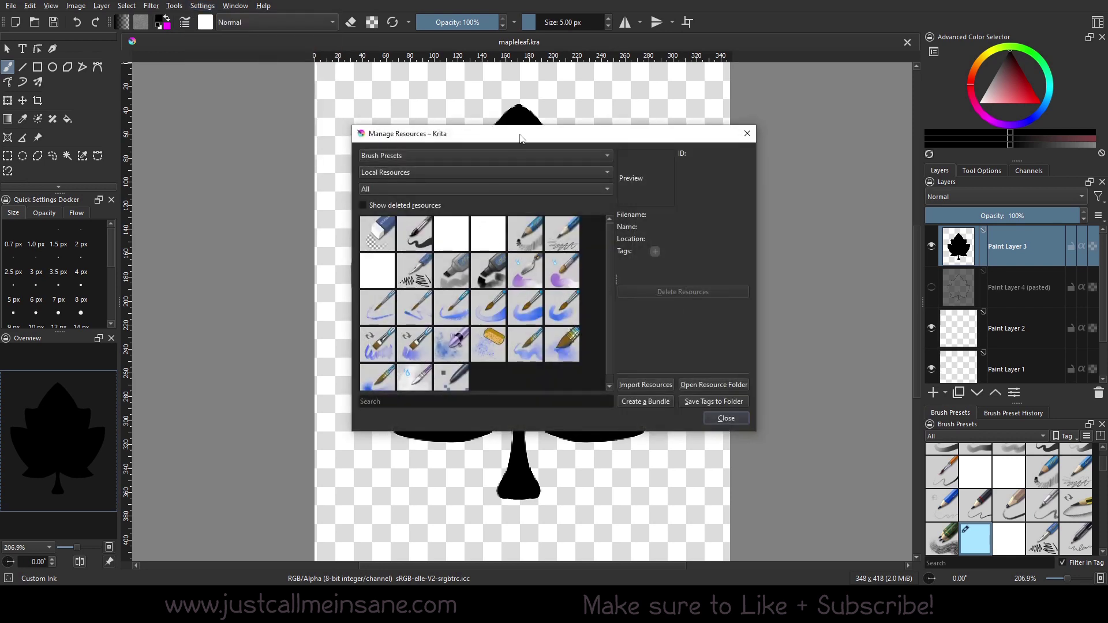
pyautogui.moveTo(520, 136); pyautogui.dragTo(489, 218)
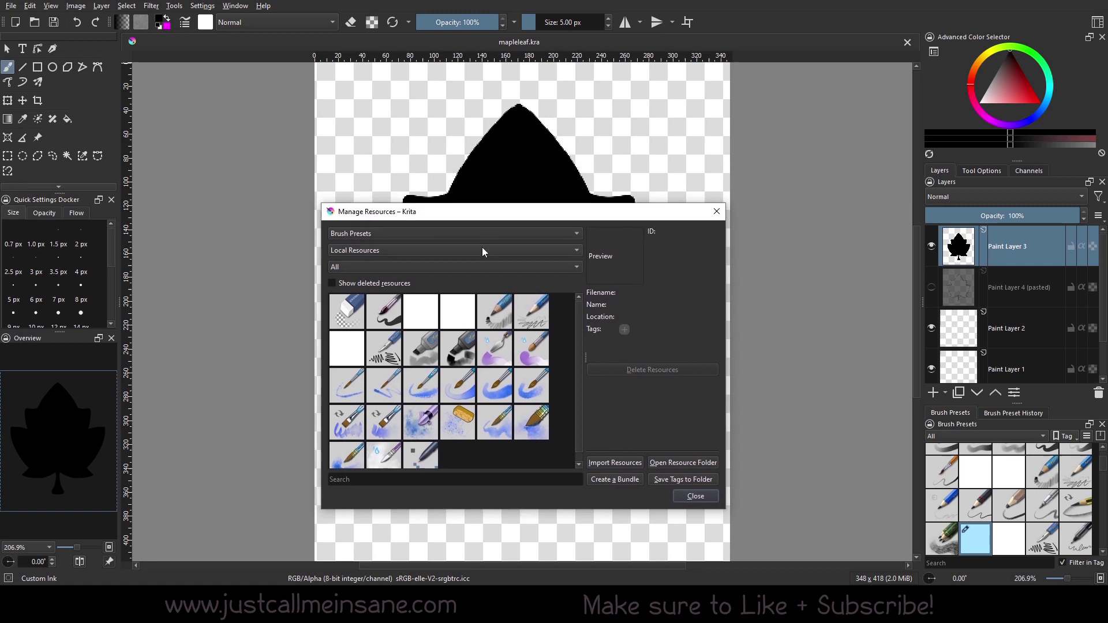
pyautogui.scroll(-1, 470, 380)
pyautogui.scroll(1, 499, 414)
pyautogui.scroll(-1, 581, 466)
pyautogui.scroll(1, 577, 400)
# Step: Show the installed bundle list, keep Local Resources selected, and nudge the dialog slightly
pyautogui.click(449, 258)
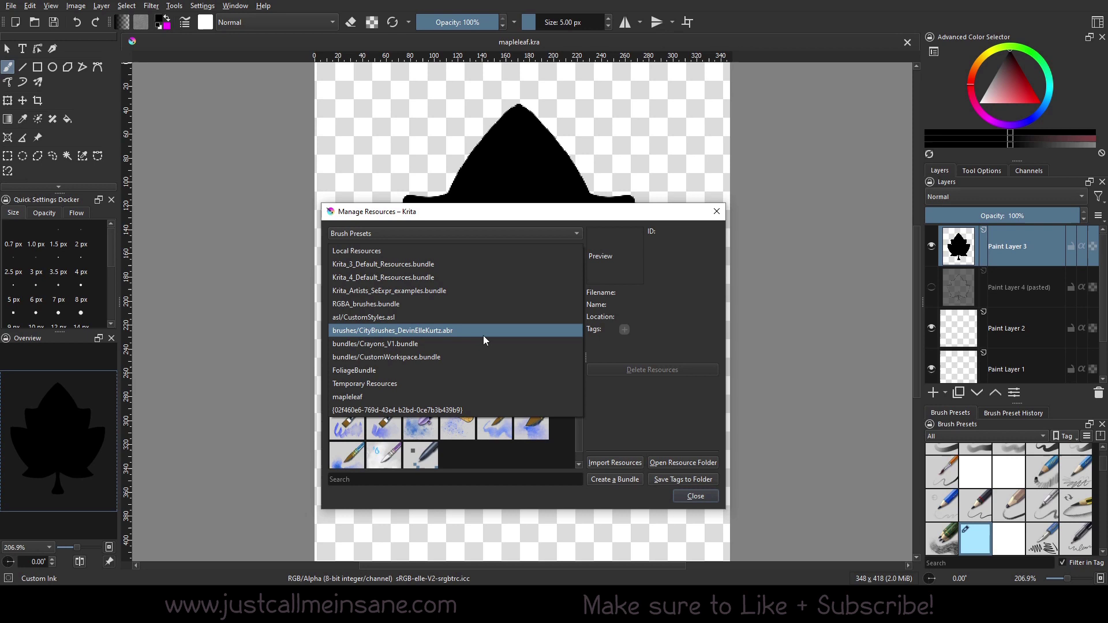
pyautogui.click(456, 221)
pyautogui.moveTo(481, 217); pyautogui.dragTo(479, 212)
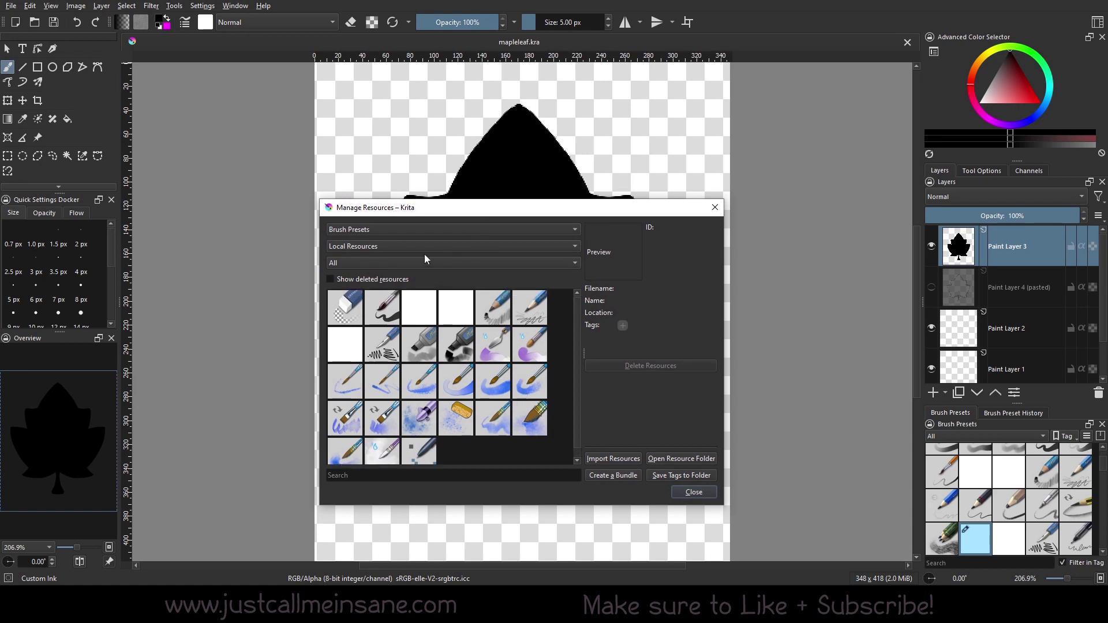
# Step: Switch the resource type to Brush Tips and preview the local tip tiles
pyautogui.click(416, 230)
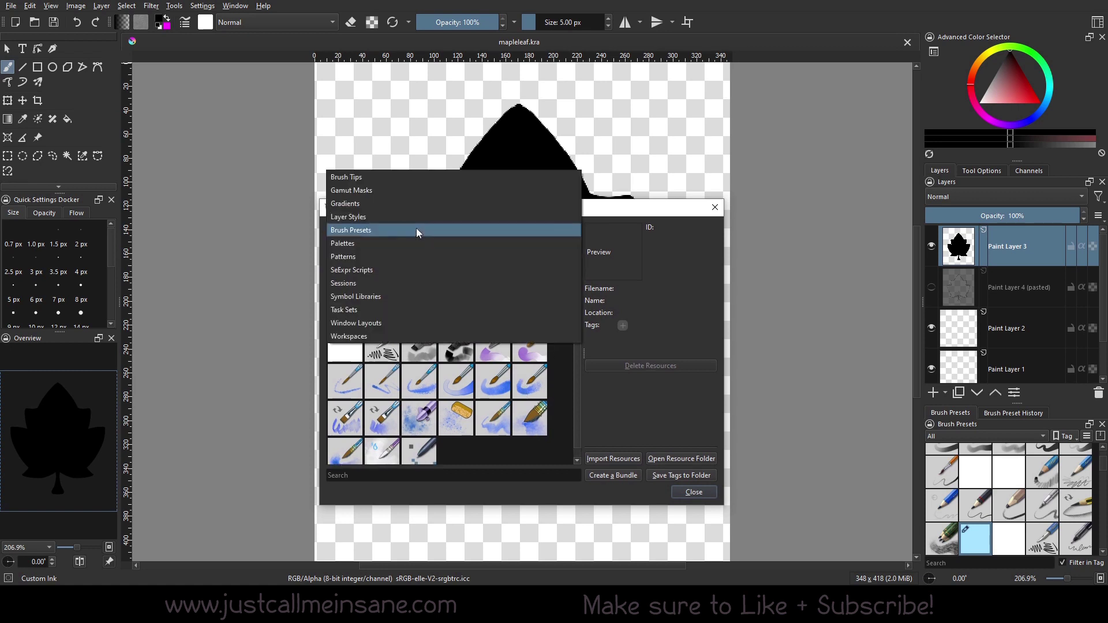
pyautogui.click(403, 176)
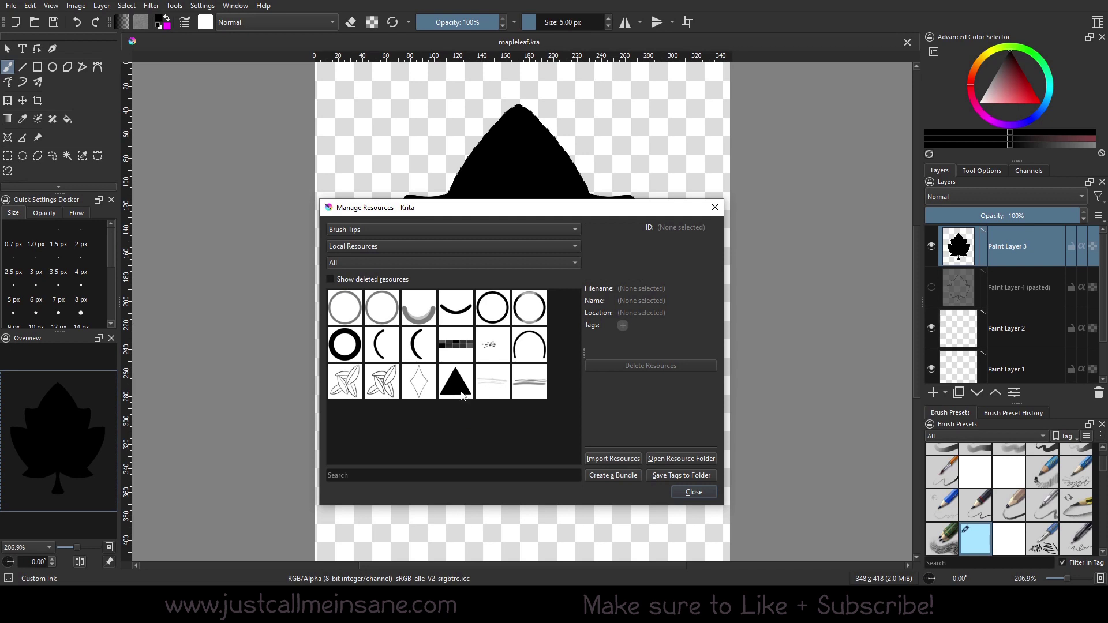
pyautogui.moveTo(462, 394)
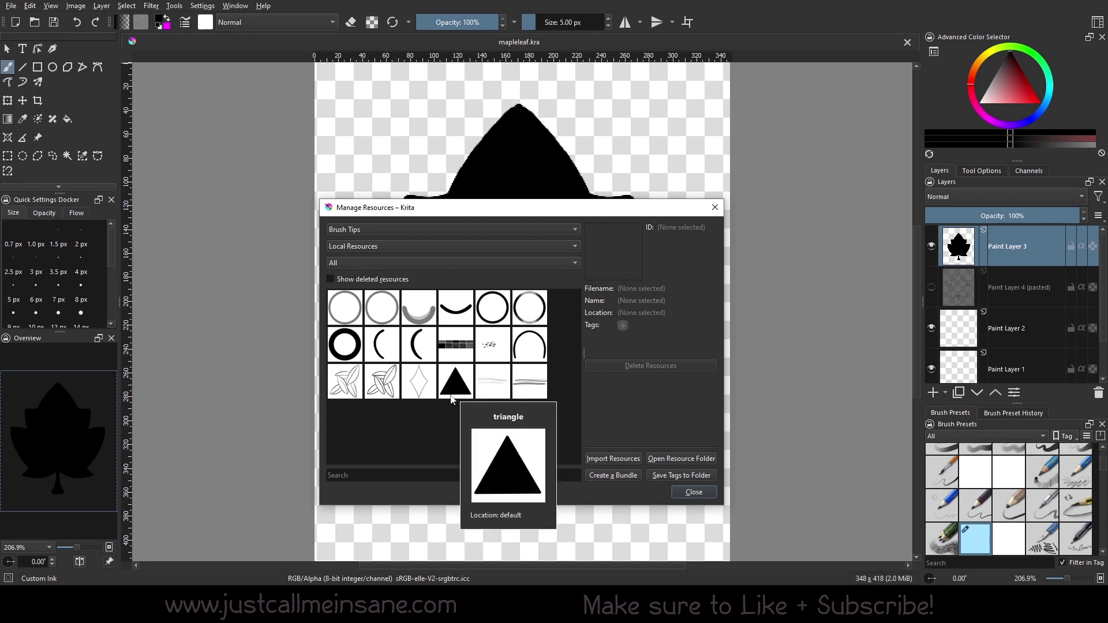
pyautogui.moveTo(470, 348)
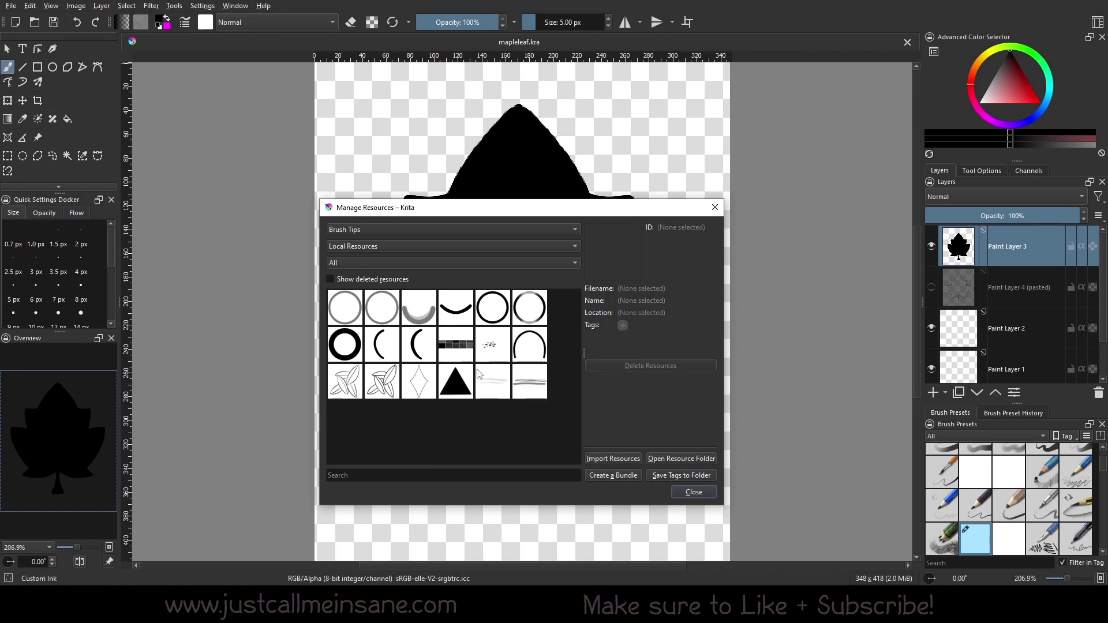
# Step: Delete the CityBrushes and seeds brush tips from local resources
pyautogui.click(459, 357)
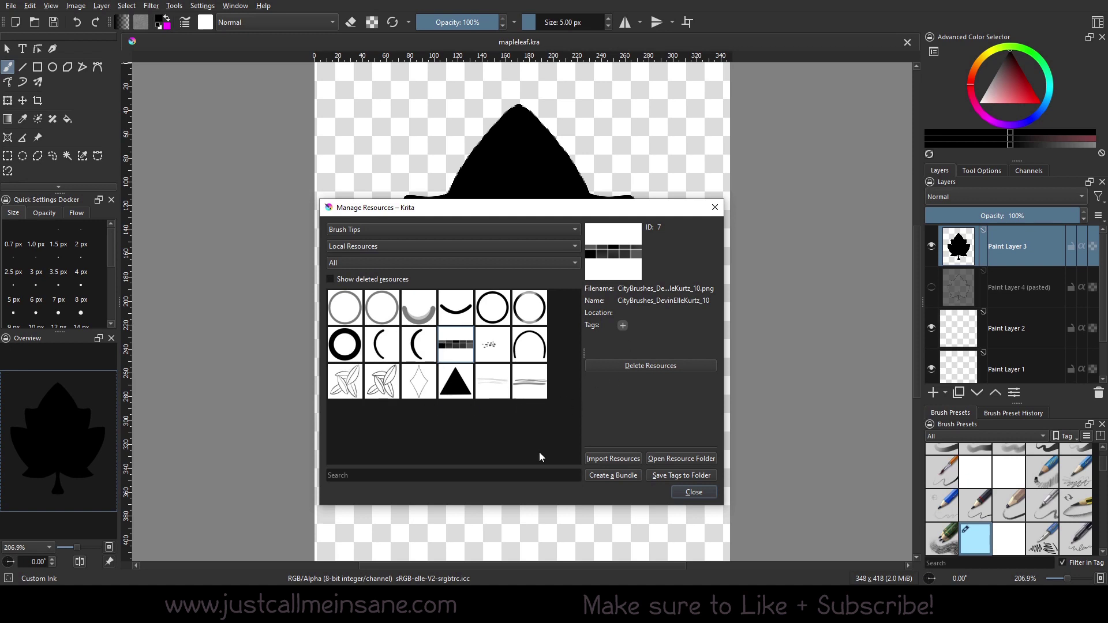
pyautogui.click(634, 366)
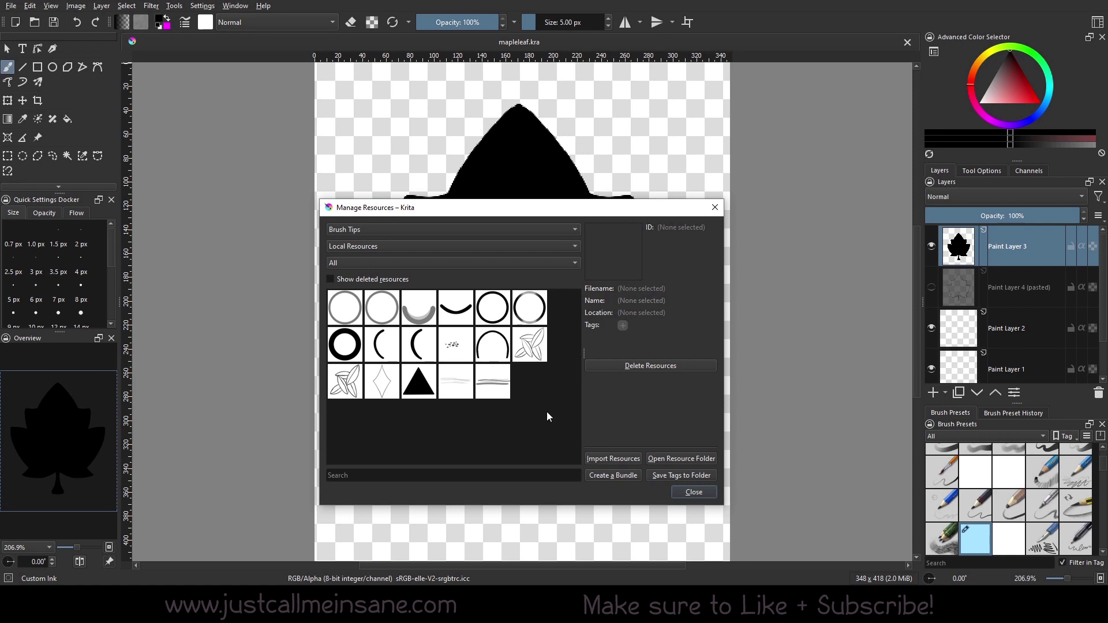
pyautogui.click(540, 343)
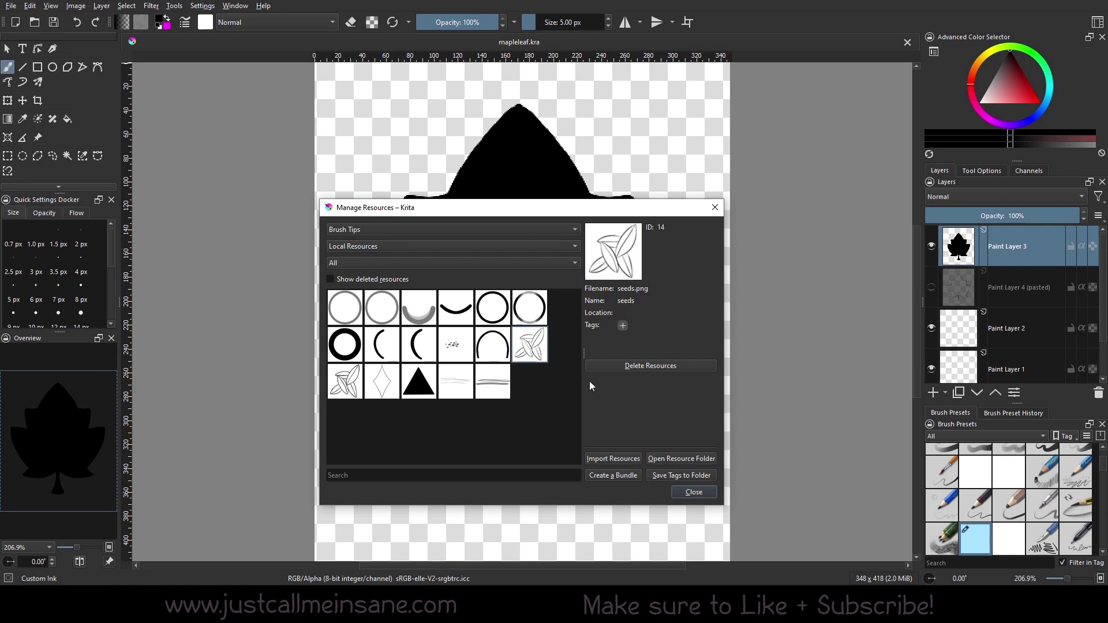
pyautogui.click(635, 367)
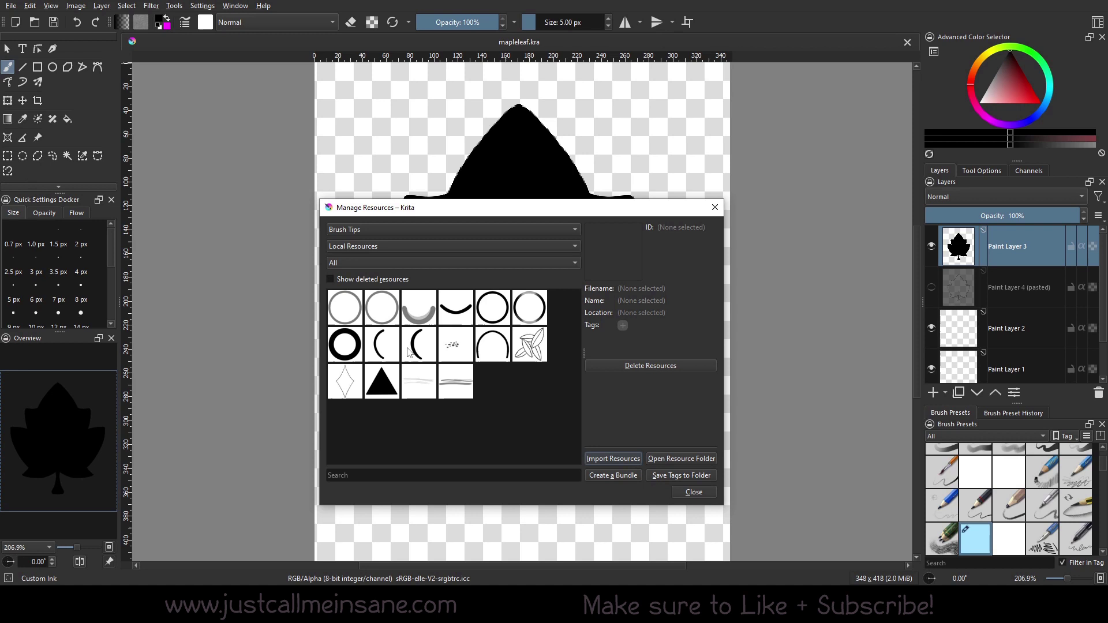
pyautogui.moveTo(429, 332)
# Step: Import FoliageBundle.bundle from the kritaBundles folder and dismiss the 'Import of some files failed' warning
pyautogui.click(615, 459)
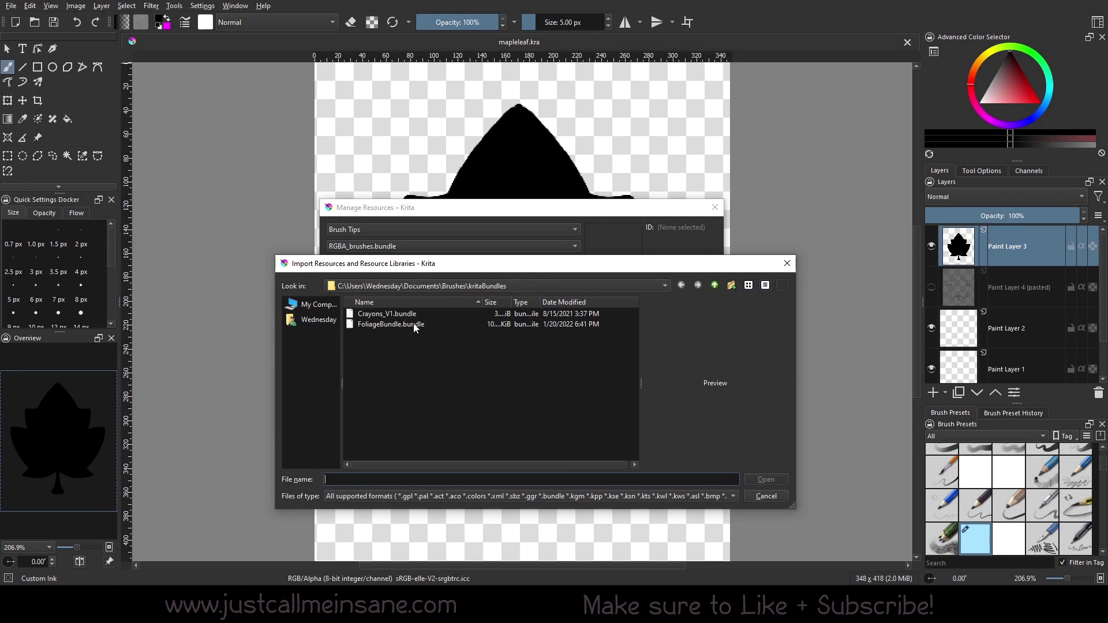
pyautogui.moveTo(439, 263); pyautogui.dragTo(400, 254)
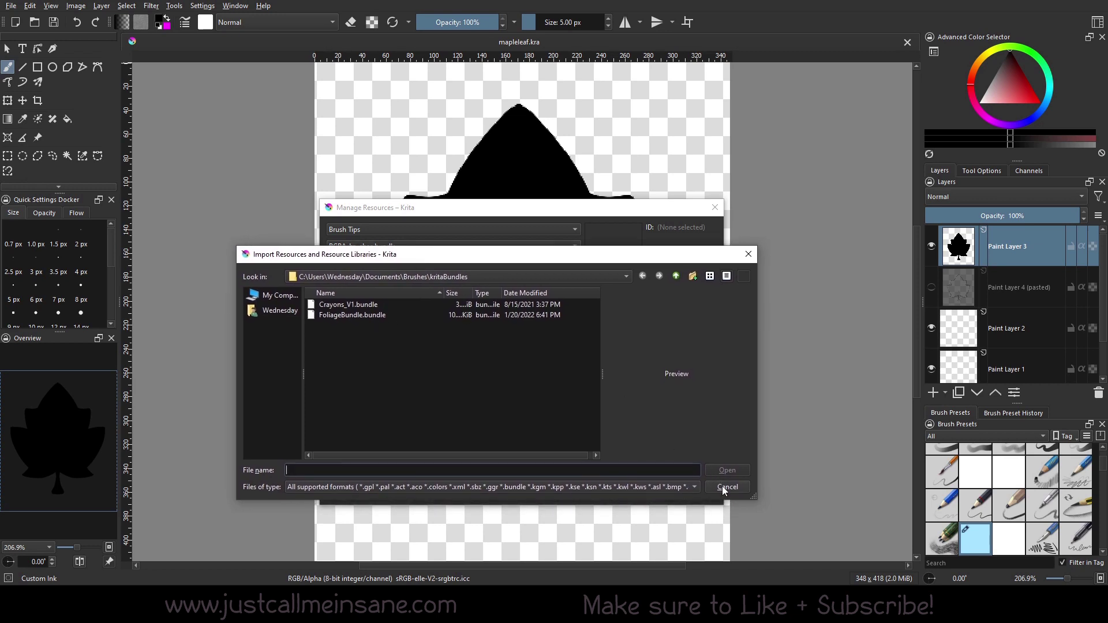
pyautogui.click(345, 317)
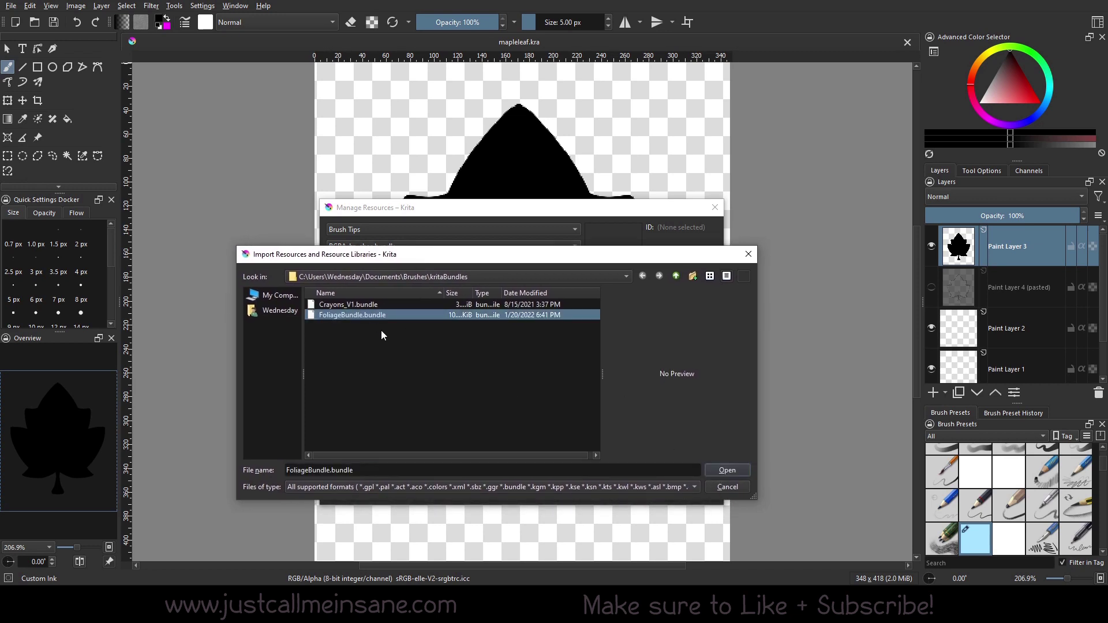
pyautogui.click(721, 470)
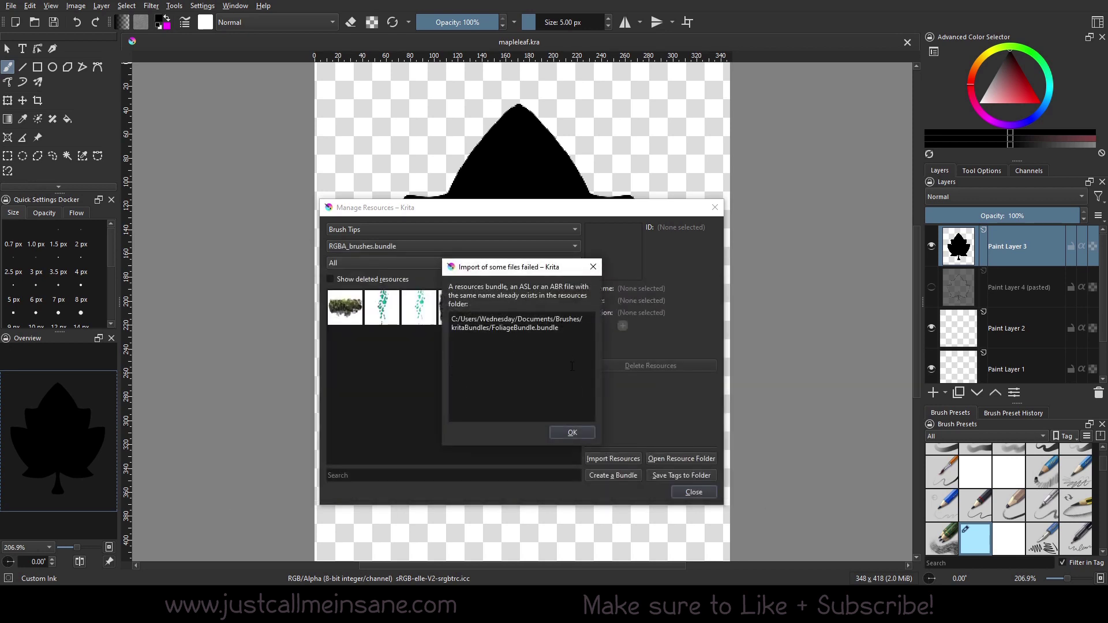
pyautogui.click(574, 433)
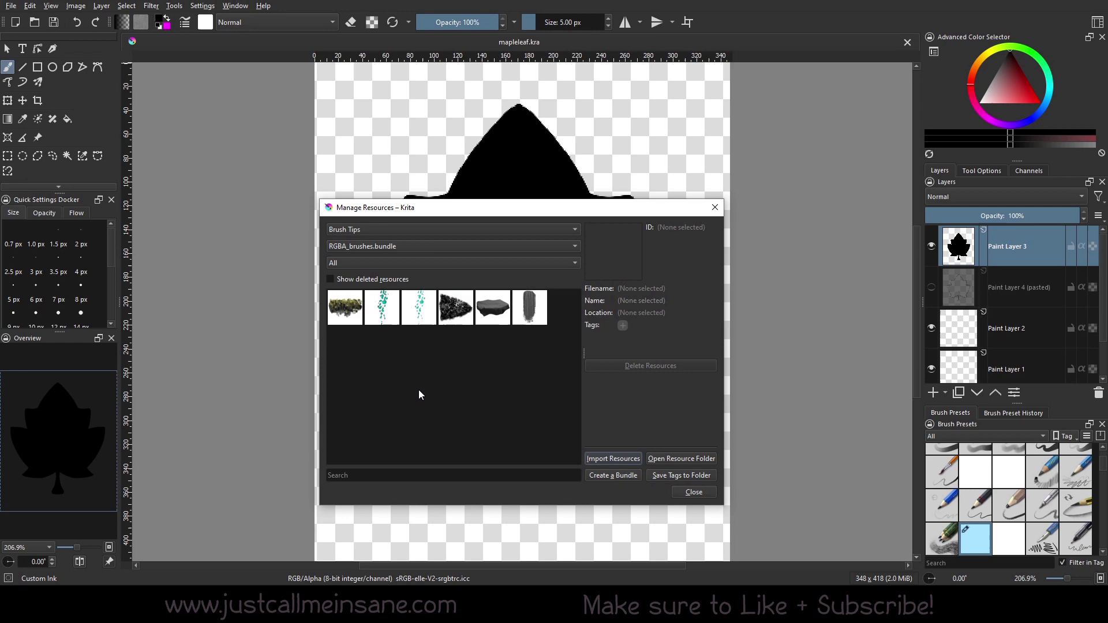
# Step: Open Krita's resource folder in File Explorer and inspect the bundles subfolder
pyautogui.click(678, 458)
pyautogui.moveTo(676, 38); pyautogui.dragTo(703, 66)
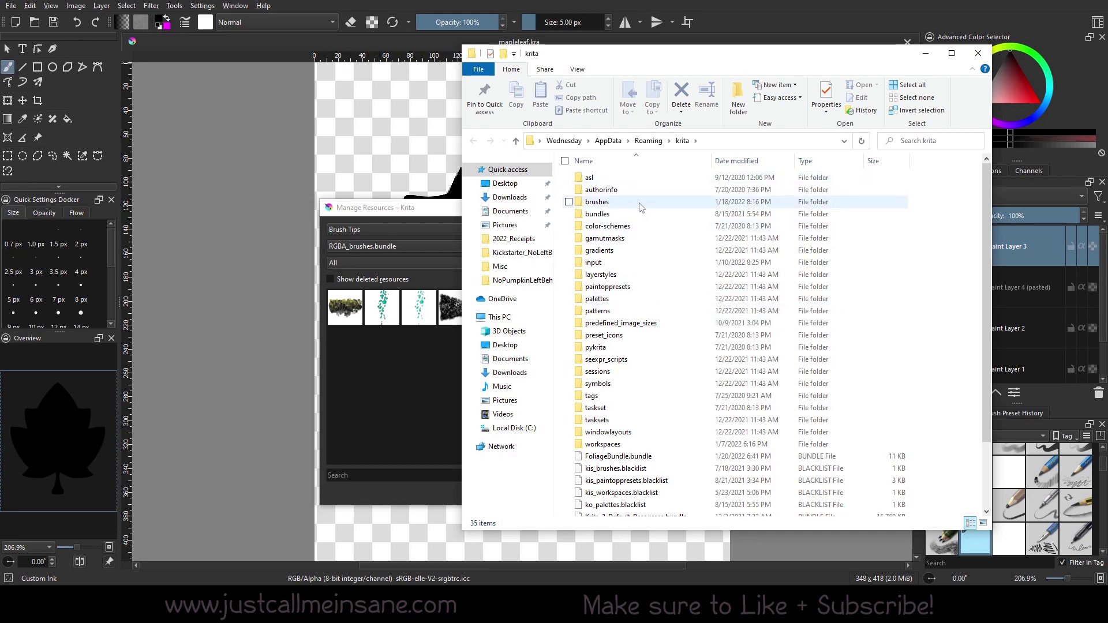
pyautogui.doubleClick(640, 220)
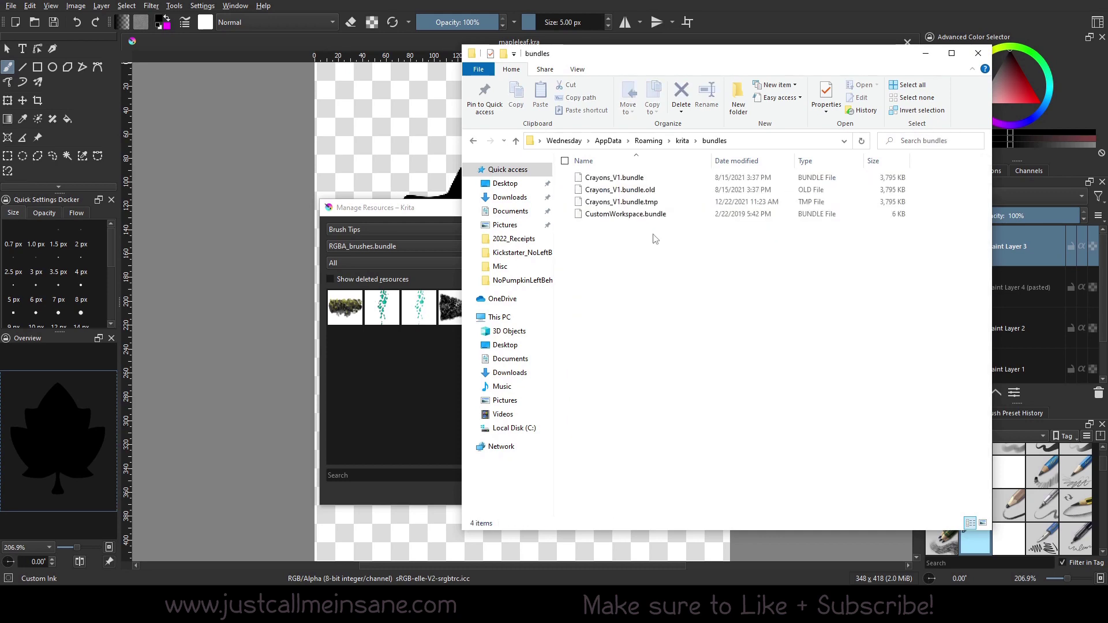
pyautogui.click(681, 140)
pyautogui.doubleClick(638, 213)
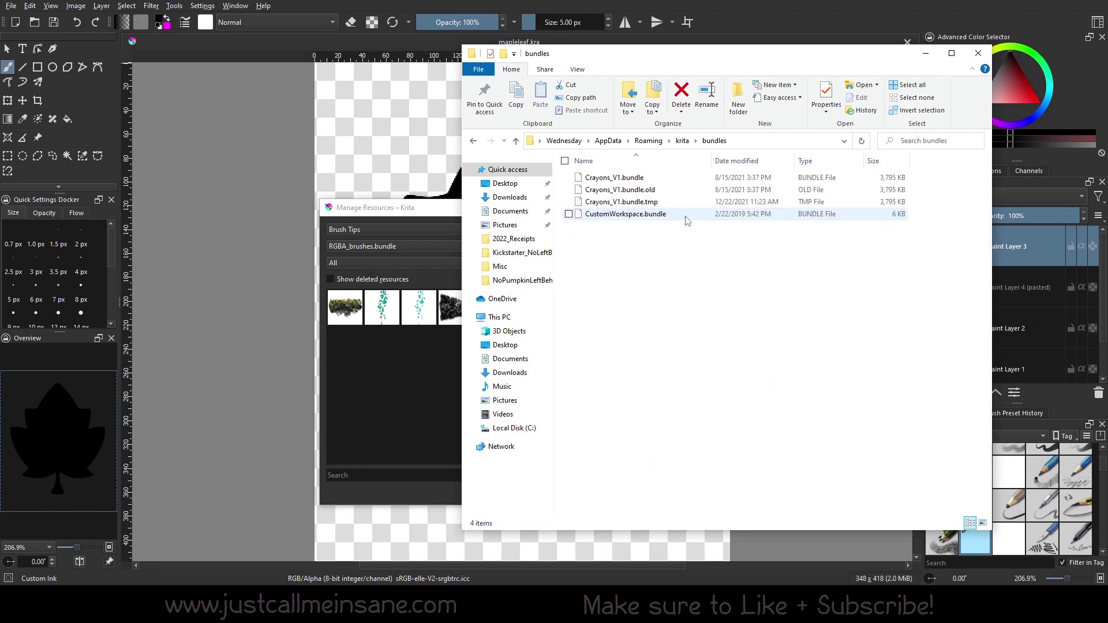
pyautogui.click(682, 142)
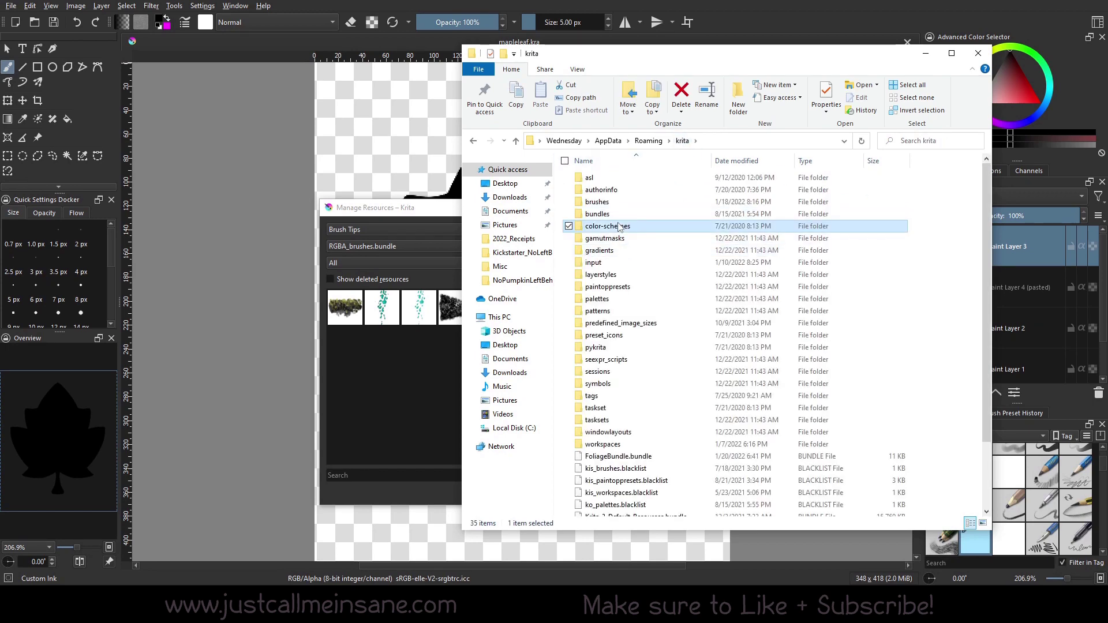
# Step: Browse the color-schemes, gradients, palettes and patterns subfolders, then return to Krita's resource manager
pyautogui.doubleClick(619, 226)
pyautogui.click(681, 140)
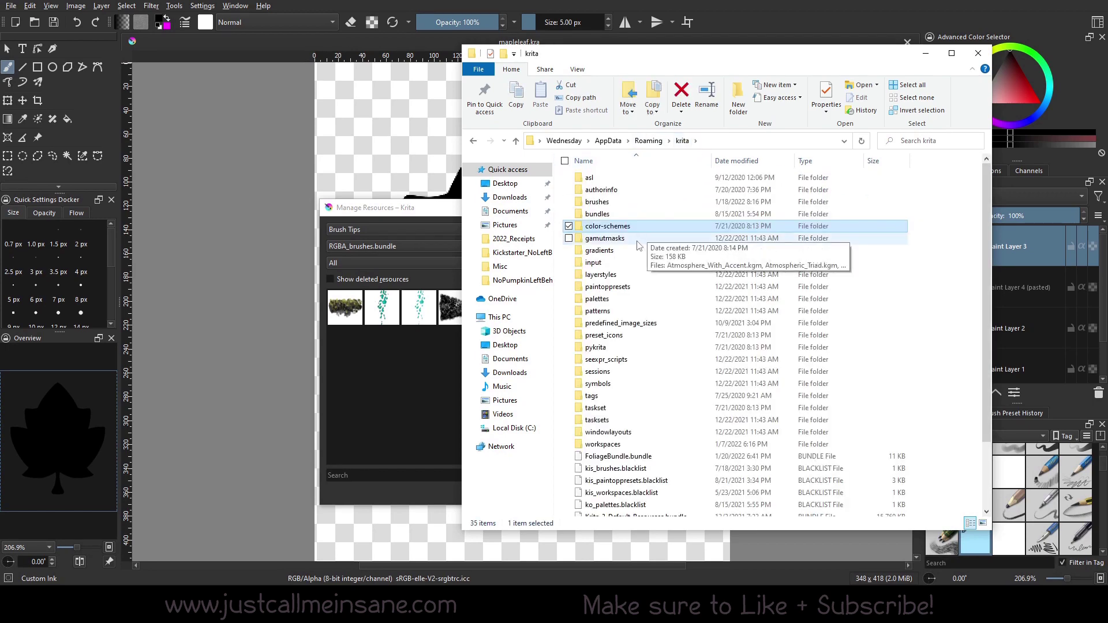
pyautogui.doubleClick(635, 251)
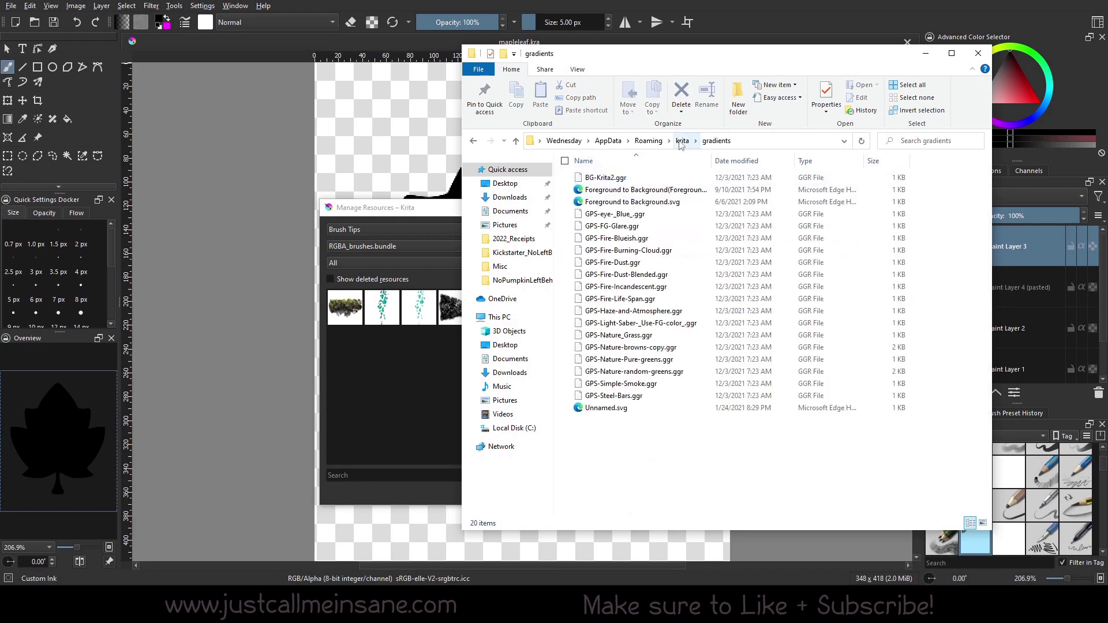
pyautogui.click(681, 142)
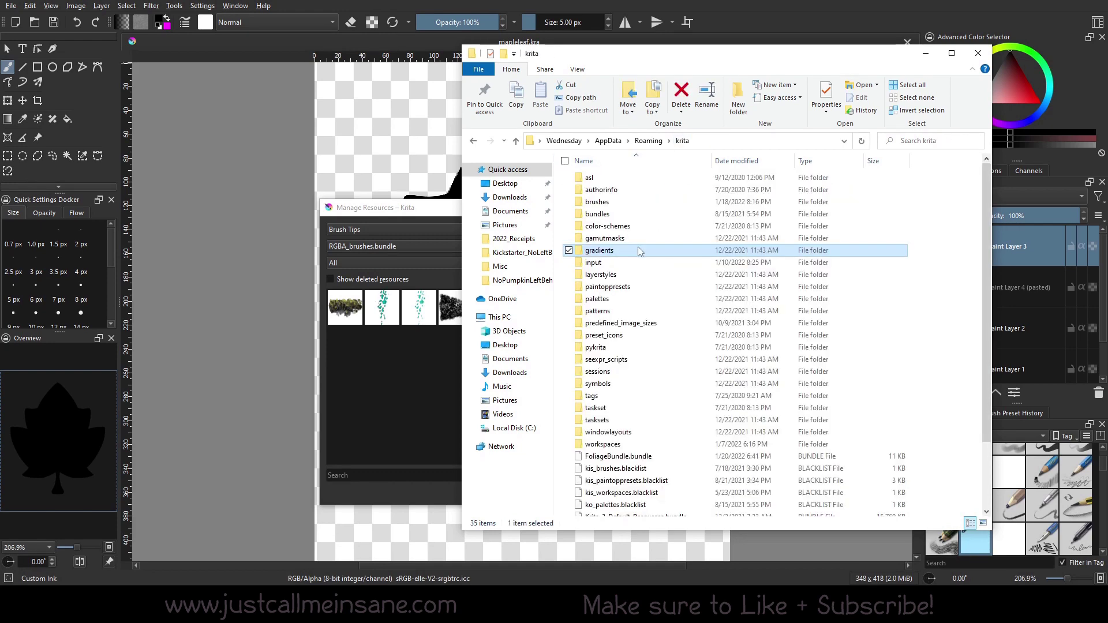
pyautogui.doubleClick(638, 299)
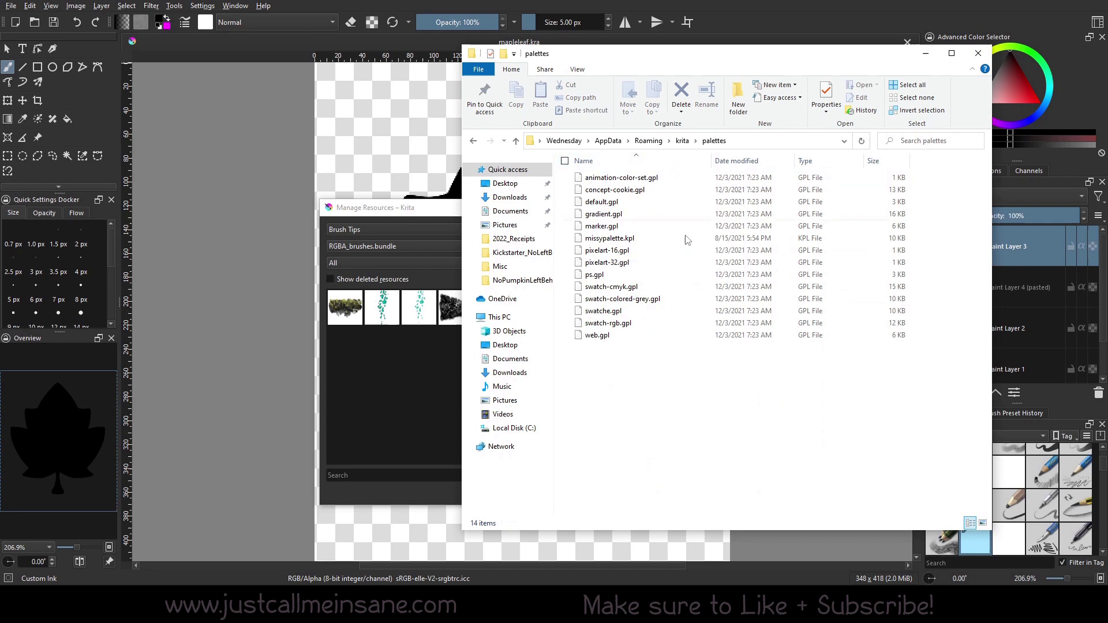
pyautogui.click(682, 141)
pyautogui.doubleClick(640, 312)
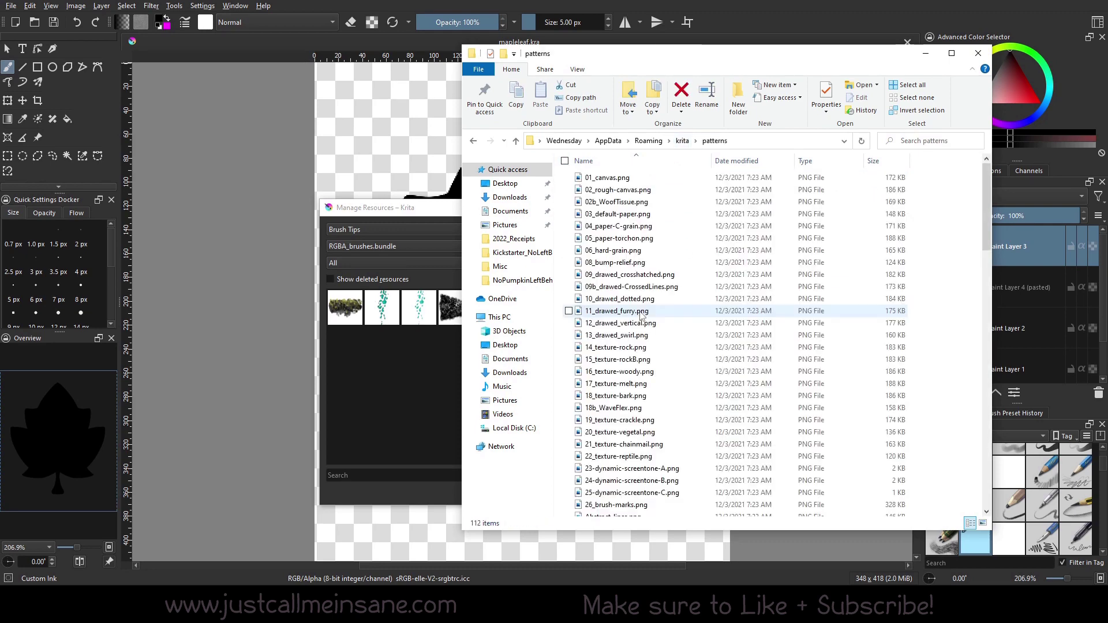
pyautogui.scroll(-6, 676, 426)
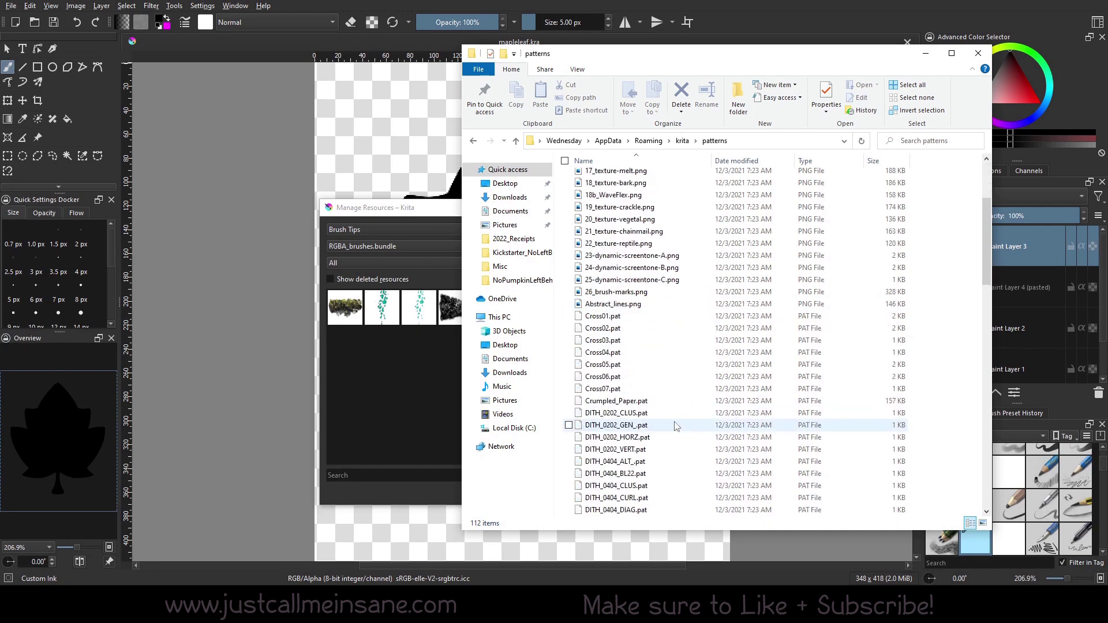
pyautogui.scroll(6, 677, 426)
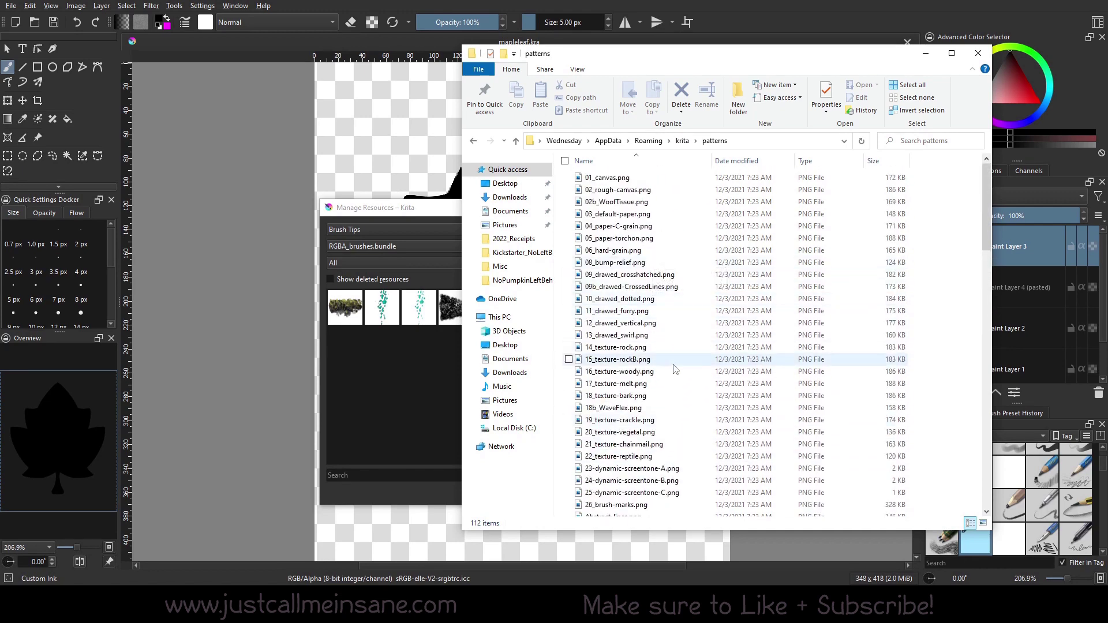
pyautogui.click(448, 330)
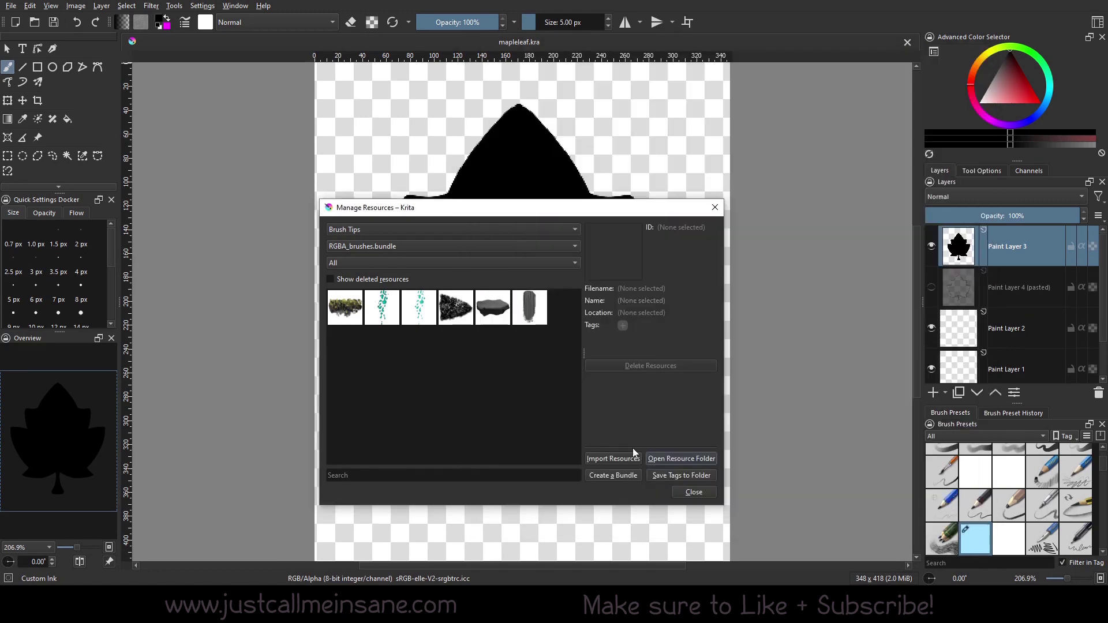
# Step: Keep Brush Tips, switch the source filter to Local Resources, and select the water_001 tip
pyautogui.click(365, 231)
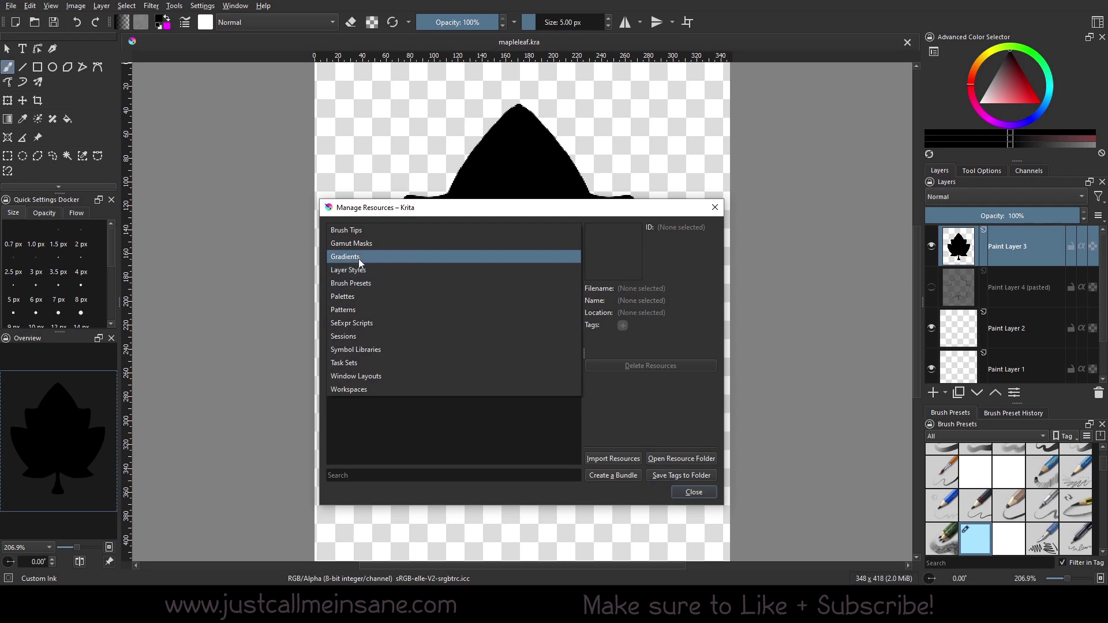
pyautogui.click(361, 231)
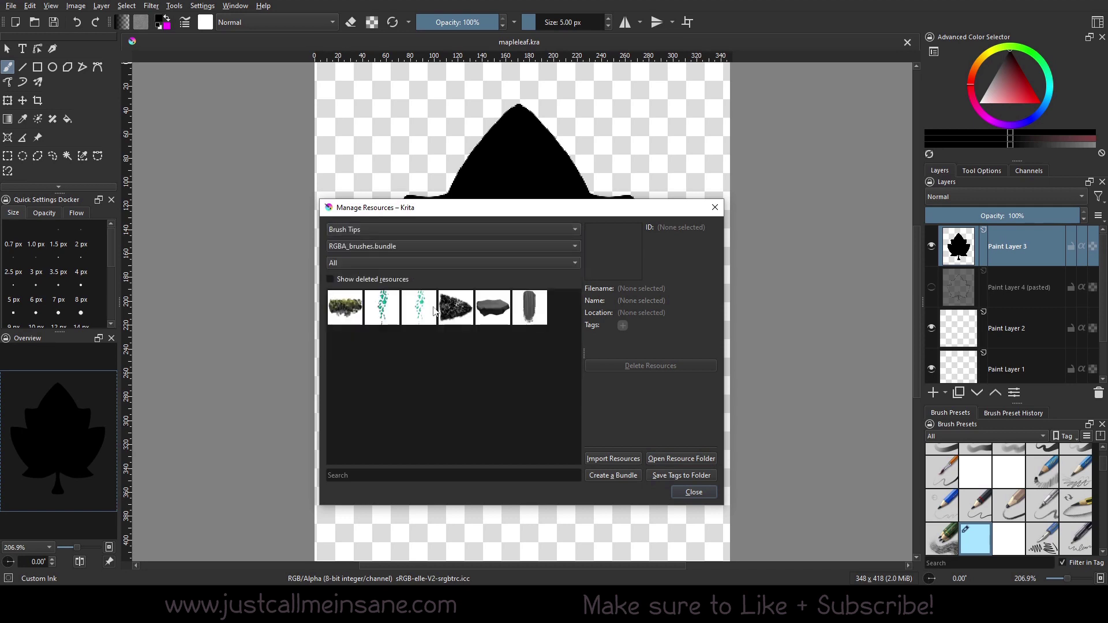
pyautogui.click(386, 245)
pyautogui.click(396, 192)
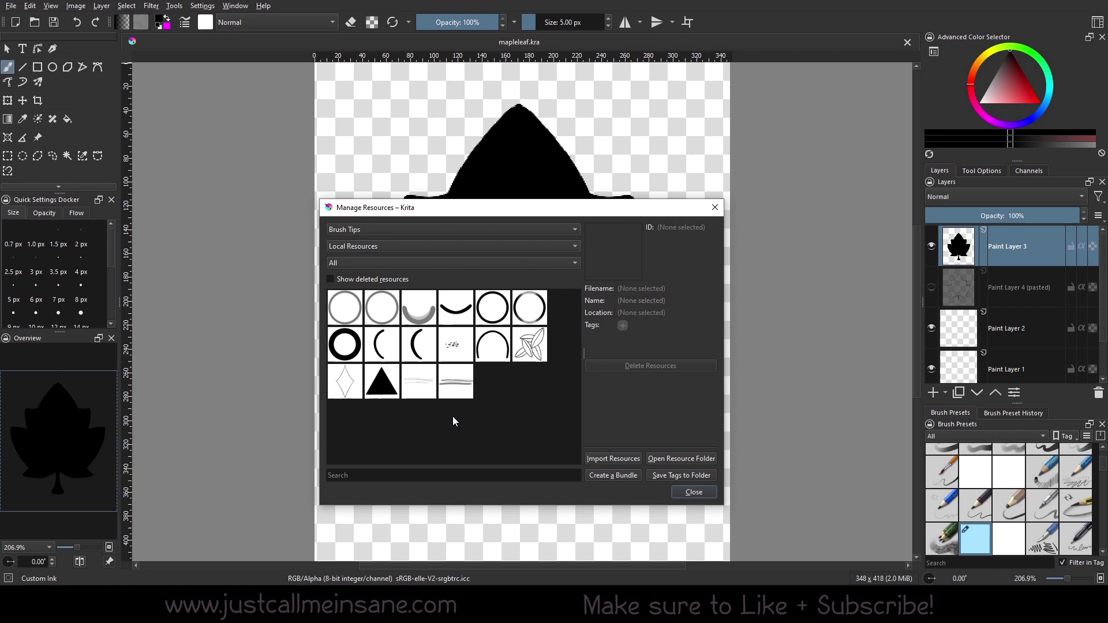
pyautogui.click(417, 393)
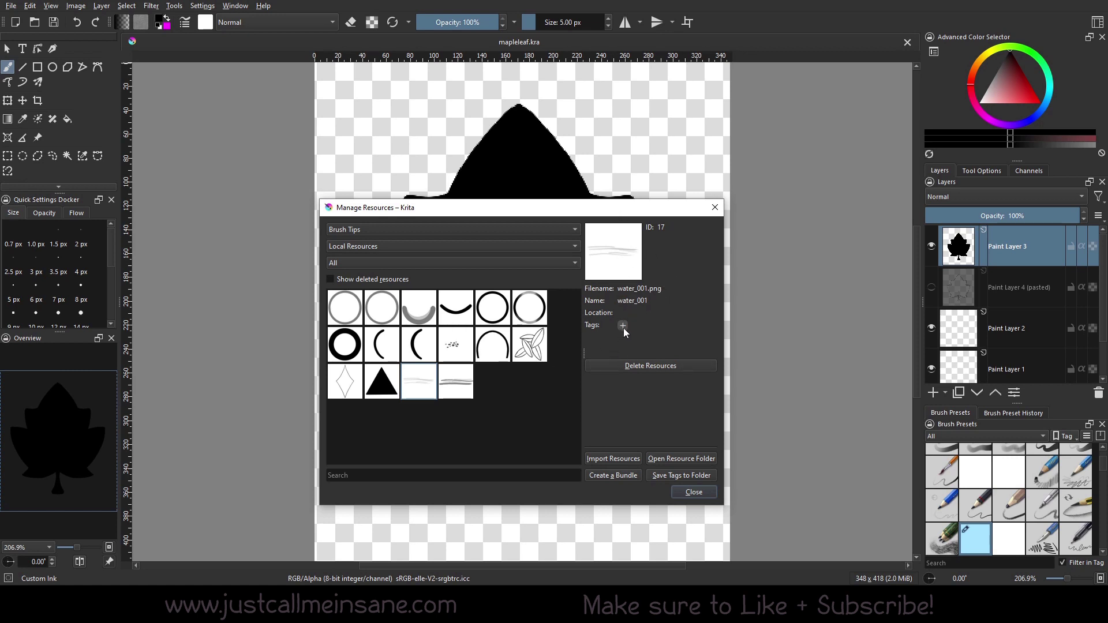
# Step: Create a new Water_01 tag and apply it to the water_001 brush tip
pyautogui.click(454, 392)
pyautogui.click(429, 394)
pyautogui.click(623, 327)
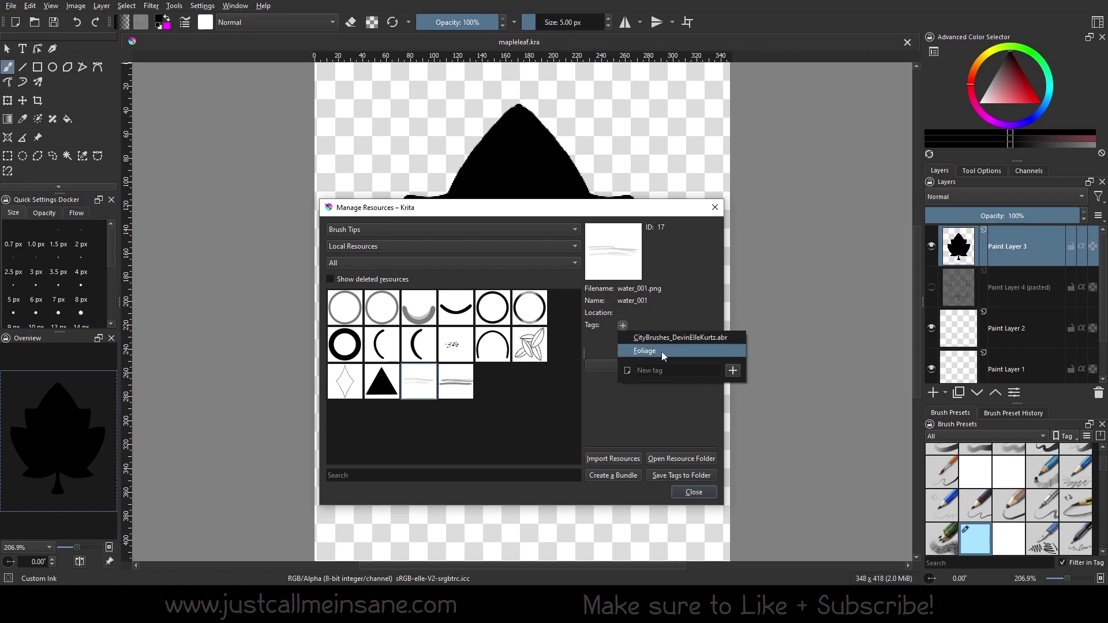
pyautogui.click(709, 374)
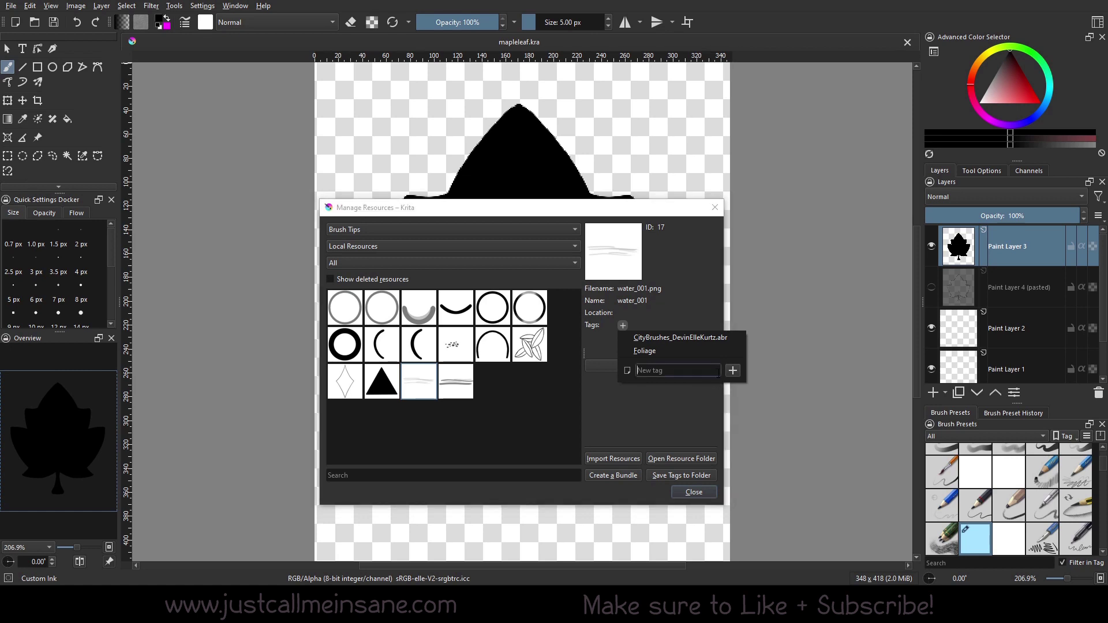
pyautogui.write('Water_01')
pyautogui.click(733, 371)
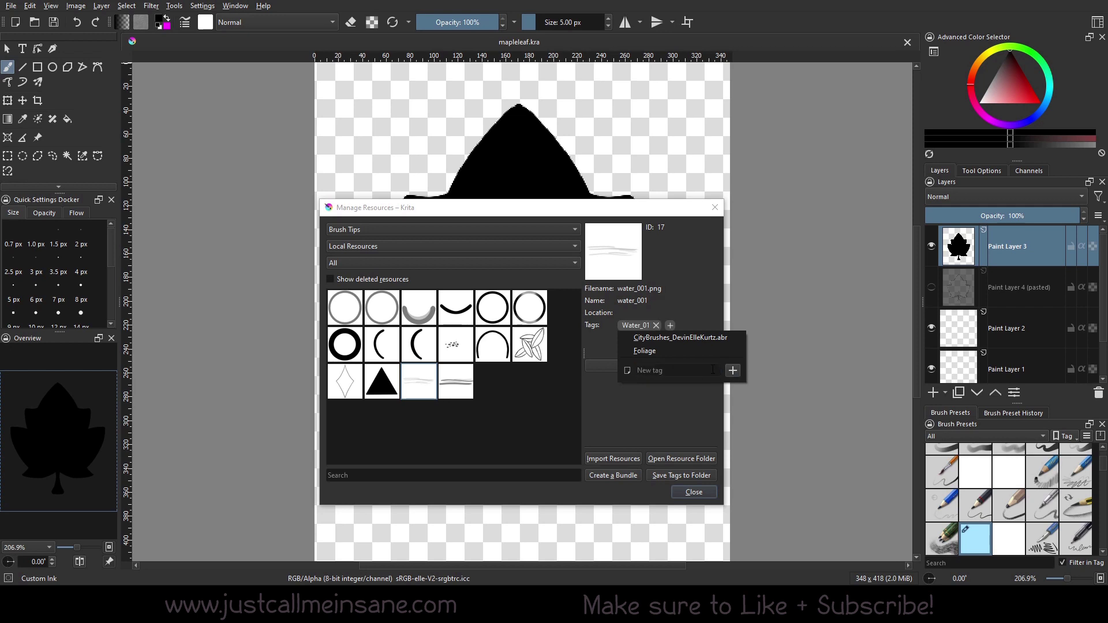
pyautogui.click(640, 327)
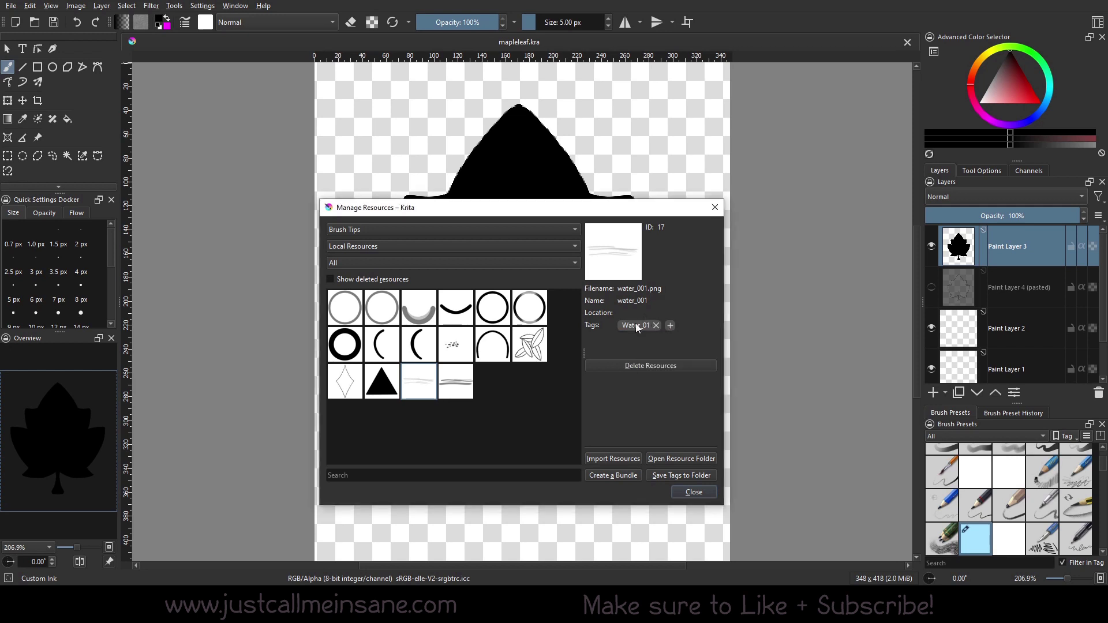
pyautogui.click(671, 327)
pyautogui.write('W')
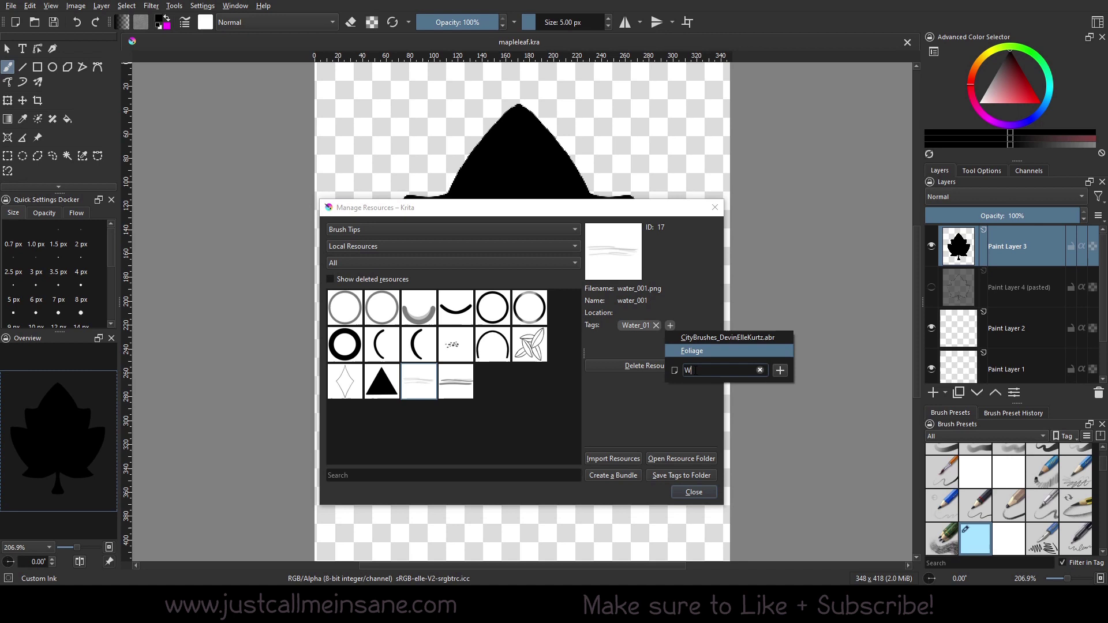
pyautogui.write('ater')
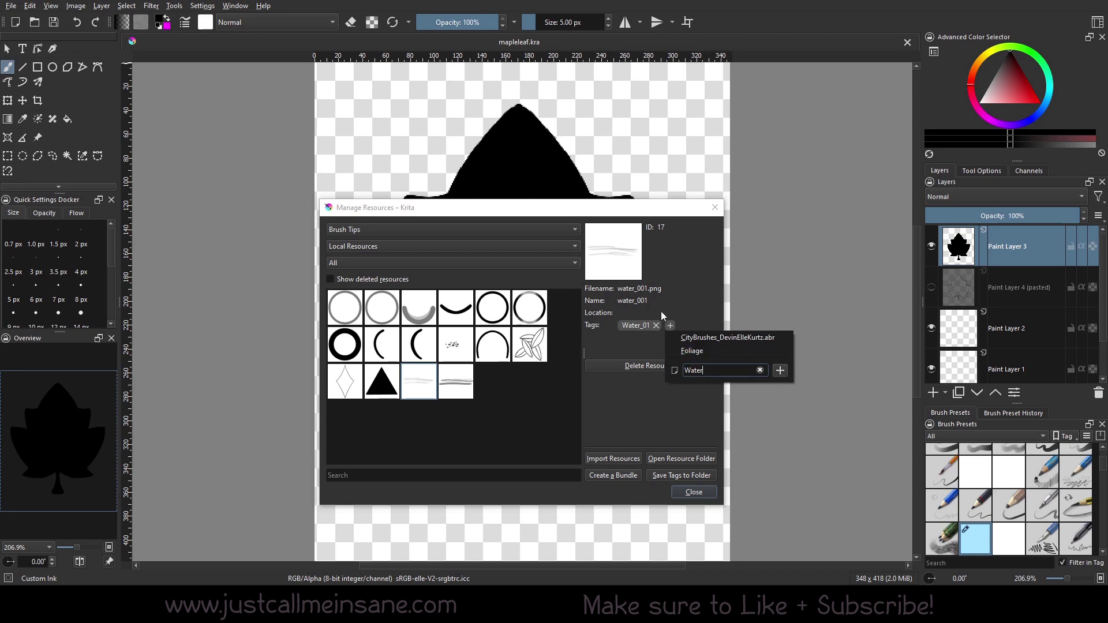
pyautogui.press('BackSpace')
pyautogui.press('BackSpace')
pyautogui.press('BackSpace')
pyautogui.press('BackSpace')
pyautogui.click(688, 312)
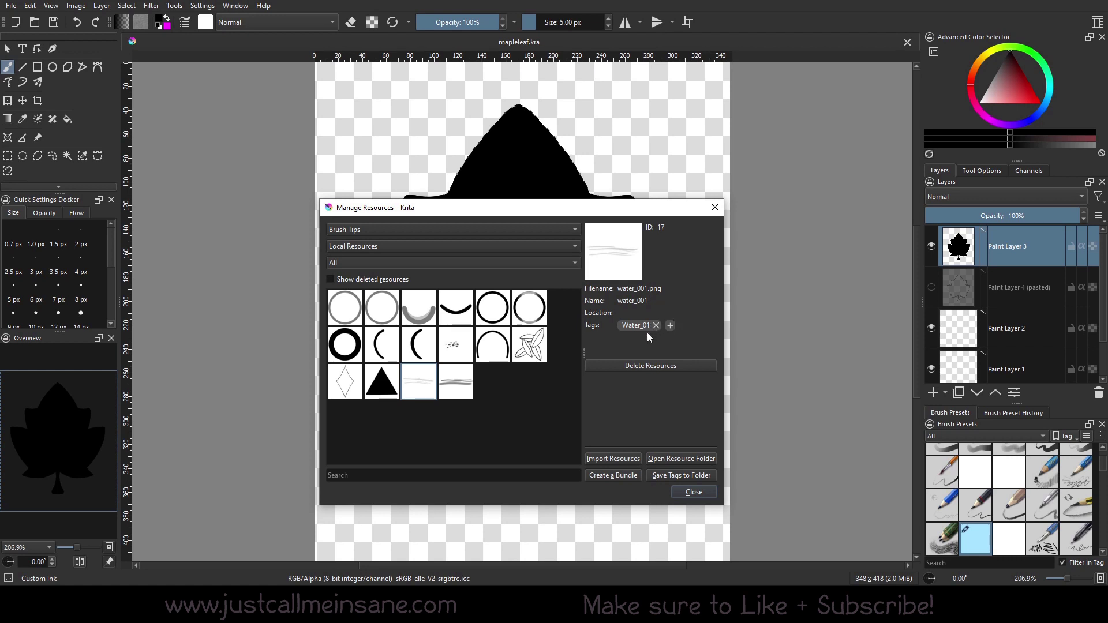
# Step: Tag the water_002 brush tip with Water_01 too
pyautogui.click(467, 396)
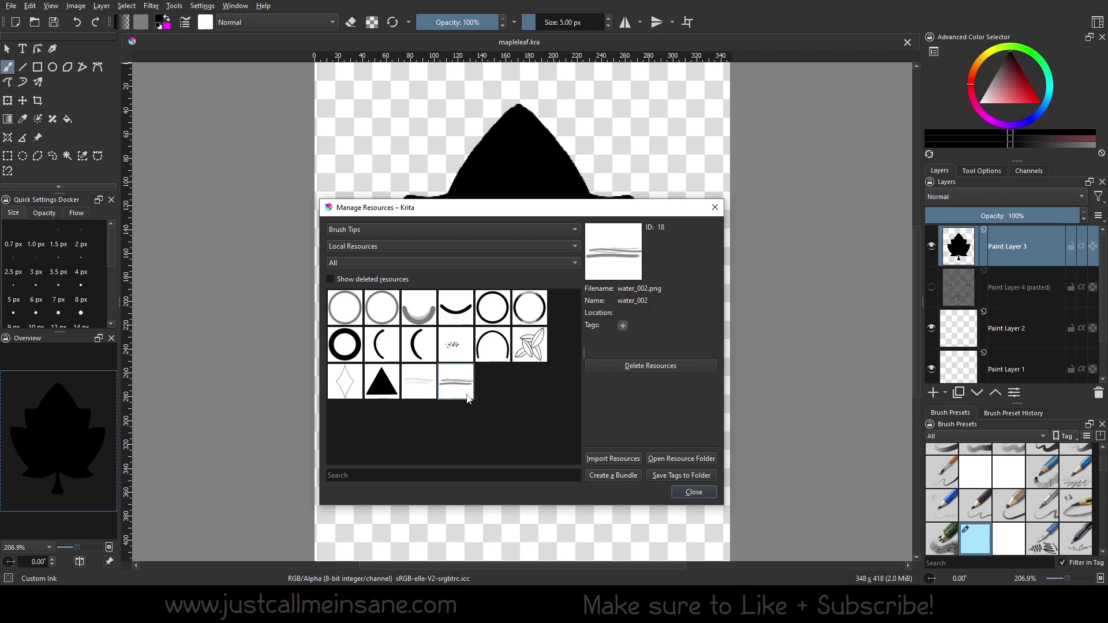
pyautogui.click(623, 326)
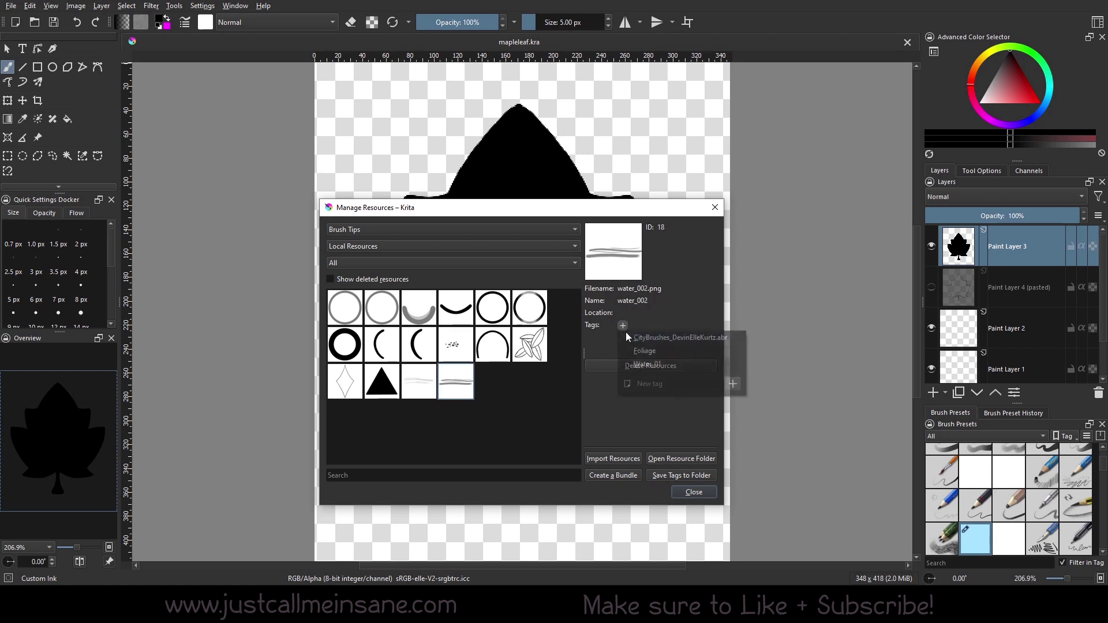
pyautogui.click(658, 364)
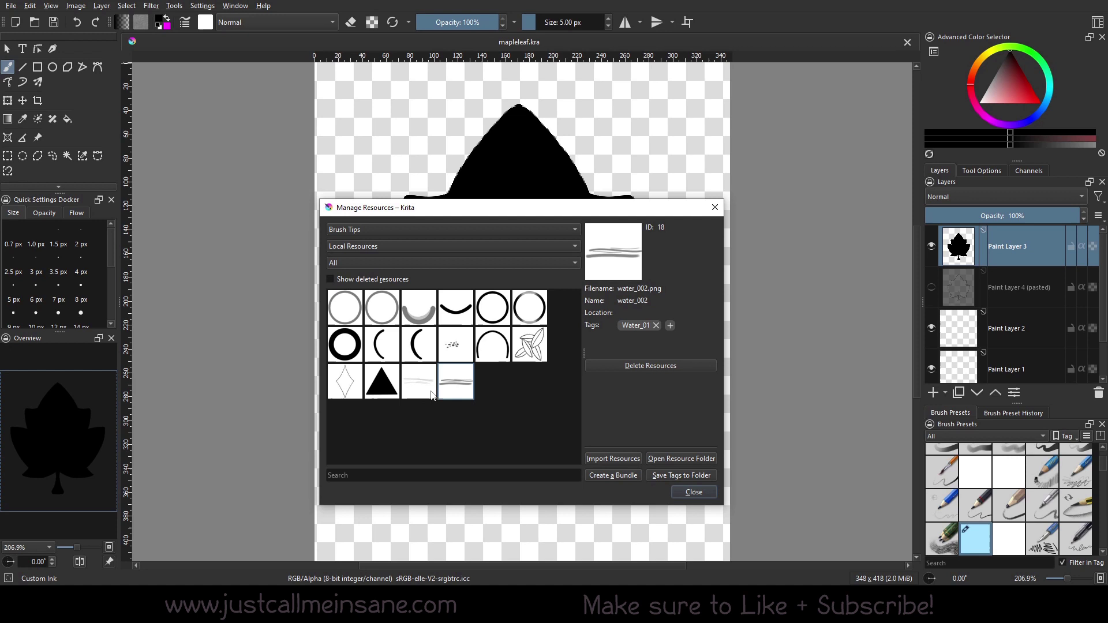
pyautogui.moveTo(443, 385)
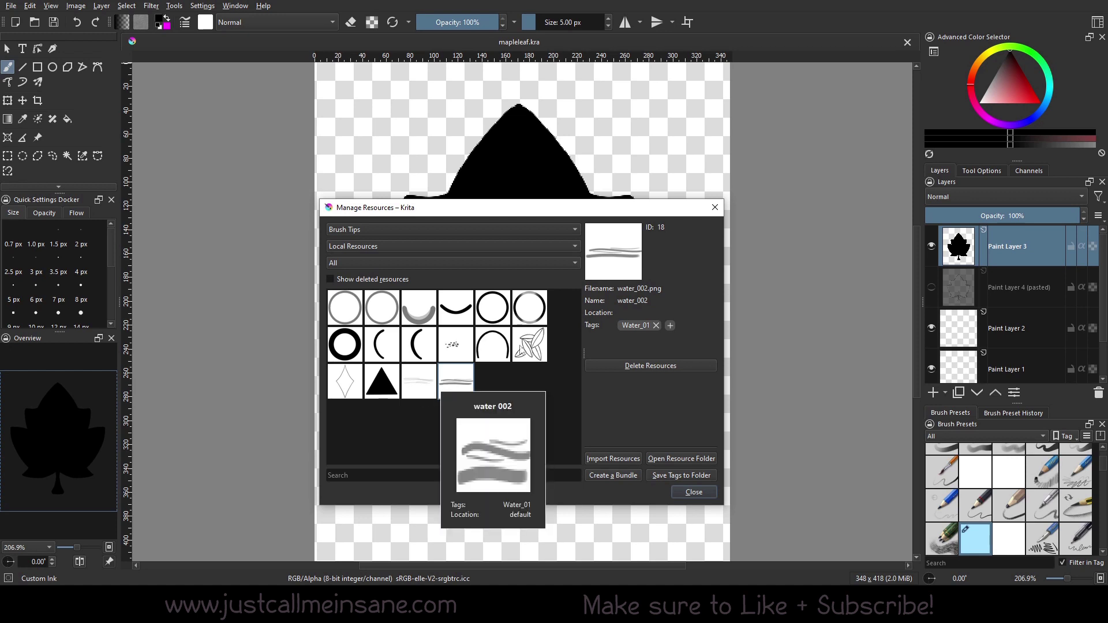
pyautogui.click(379, 264)
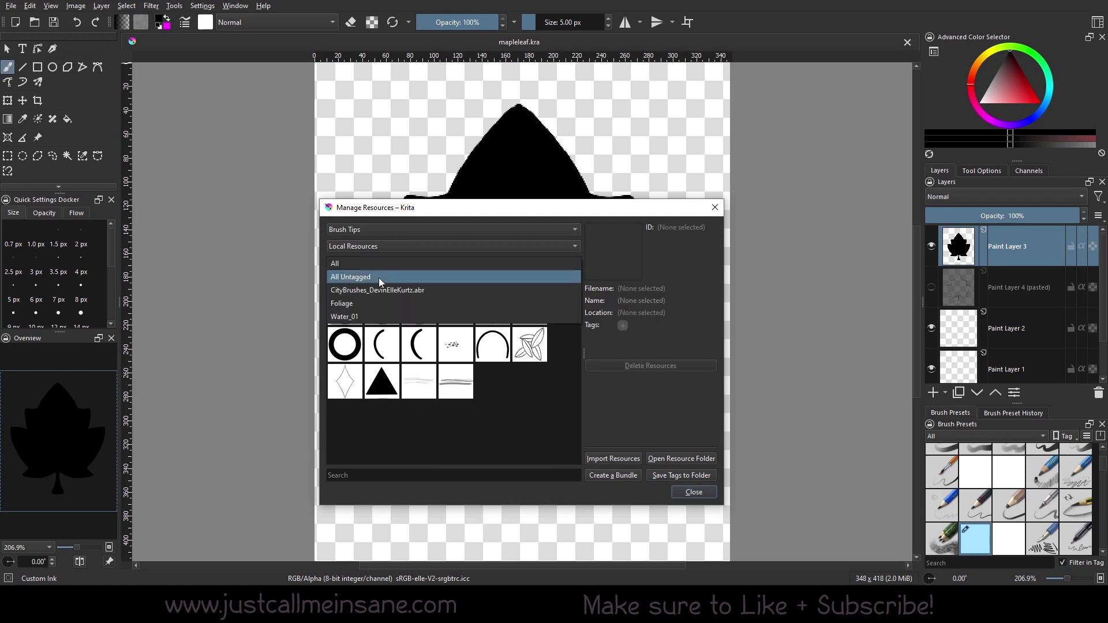
pyautogui.click(379, 316)
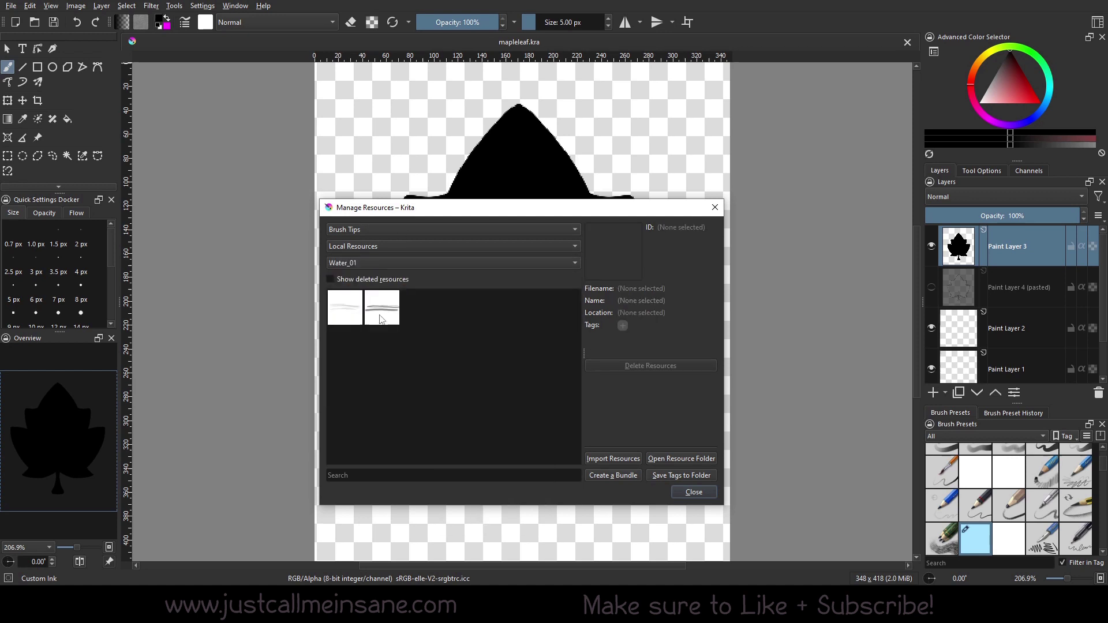
pyautogui.click(417, 263)
pyautogui.click(420, 258)
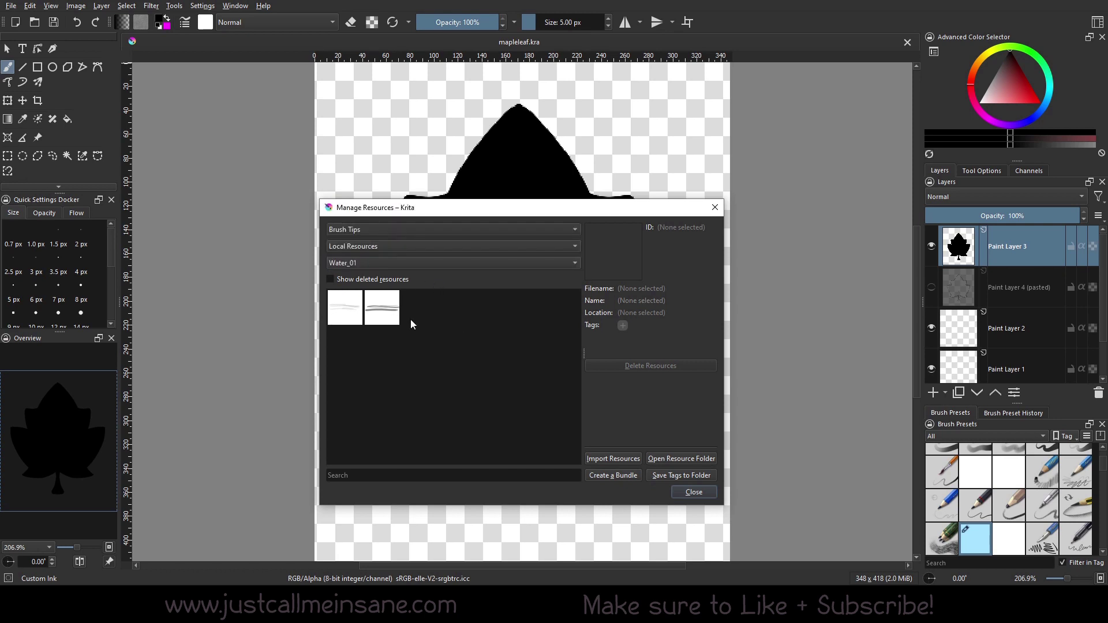
pyautogui.click(378, 268)
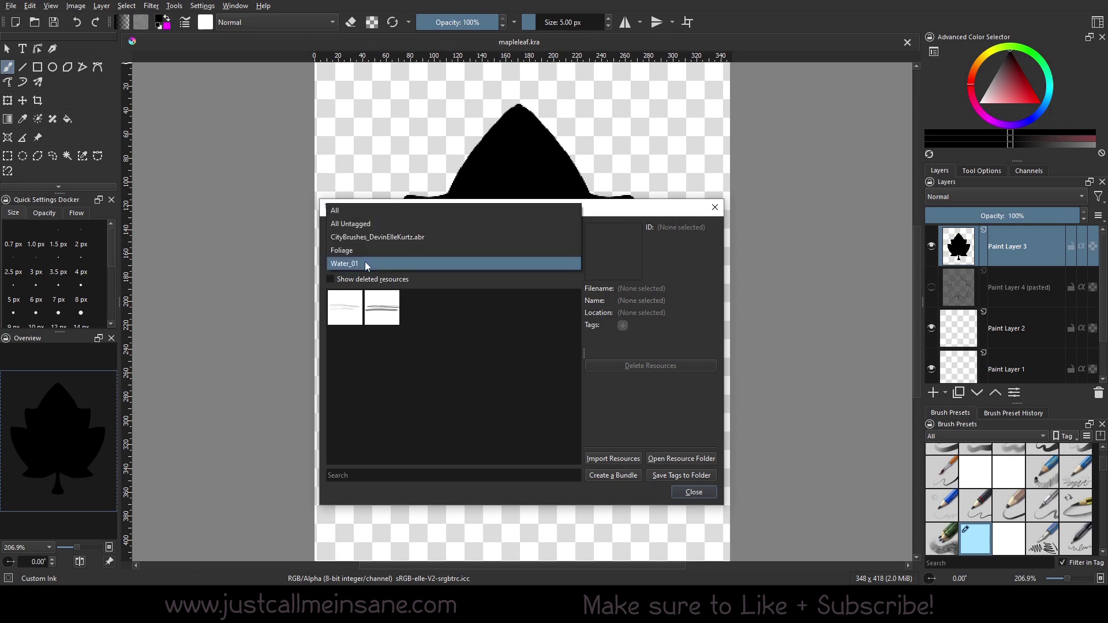
pyautogui.click(350, 225)
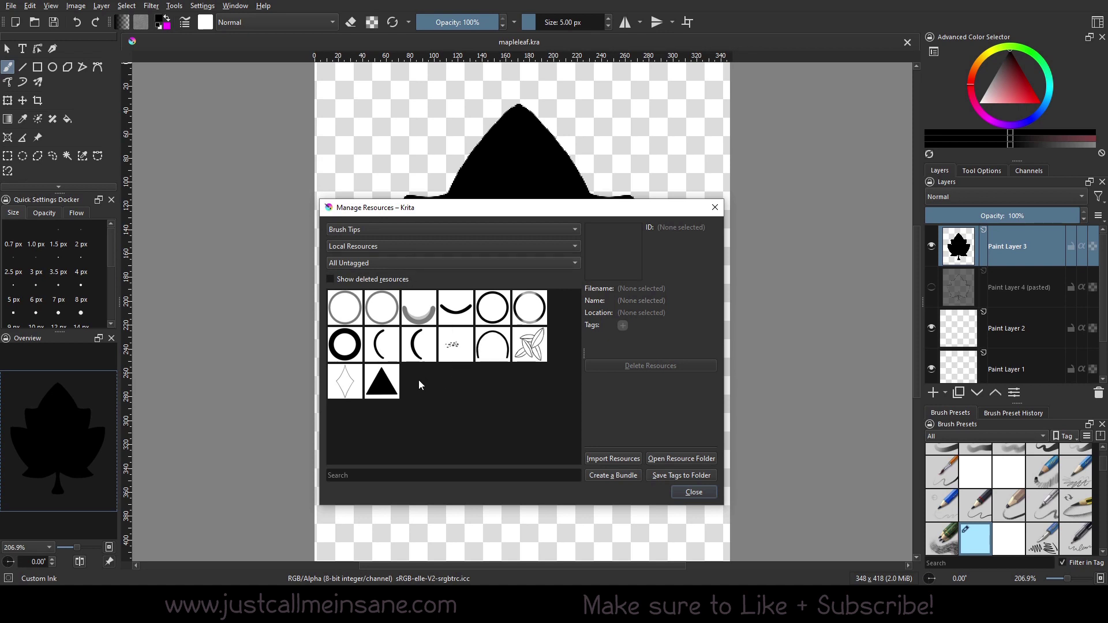
pyautogui.click(390, 263)
pyautogui.click(345, 303)
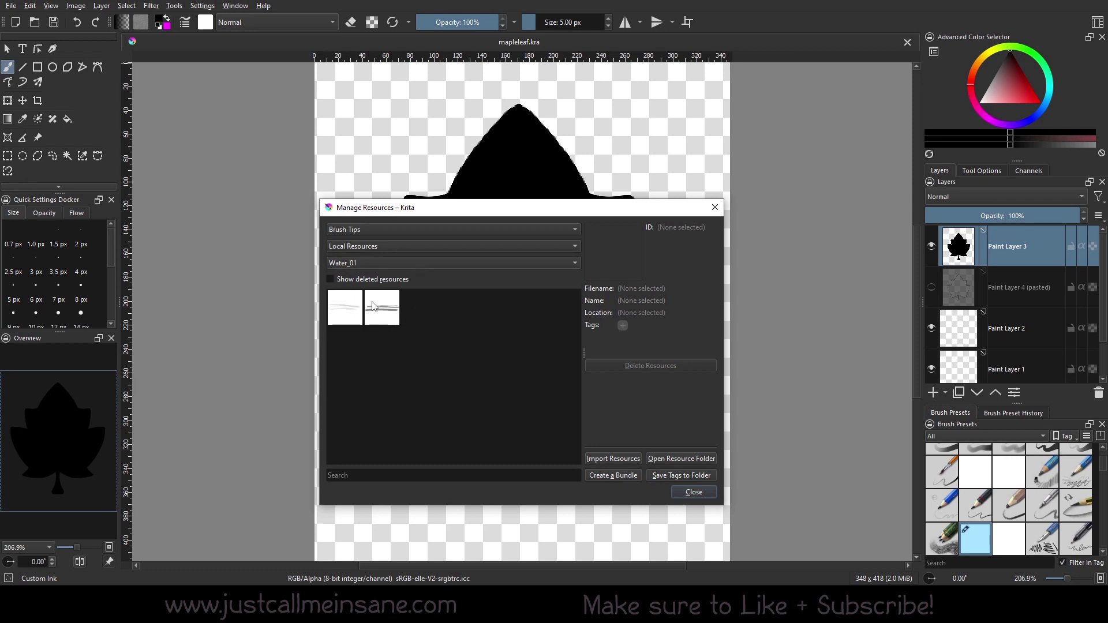
pyautogui.click(366, 263)
pyautogui.click(363, 248)
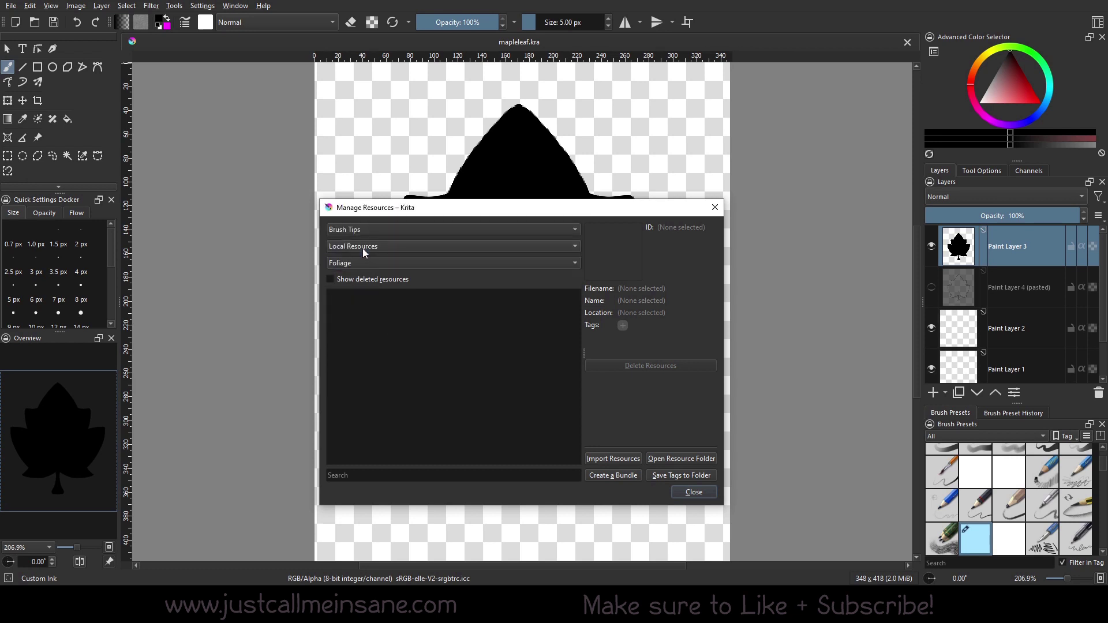
pyautogui.click(363, 253)
pyautogui.click(362, 238)
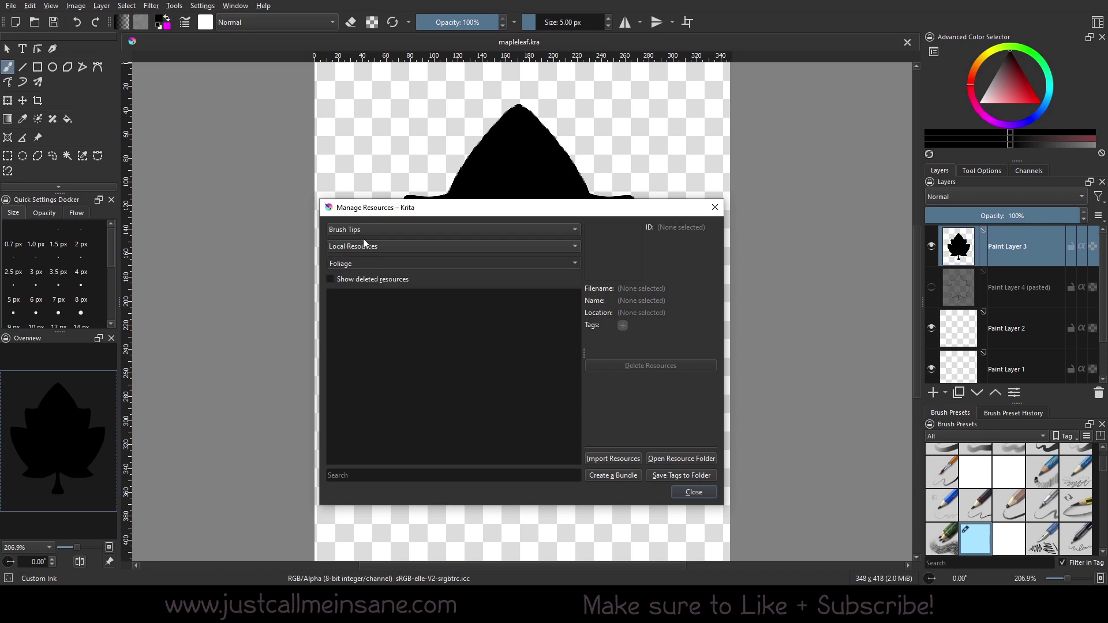
pyautogui.click(376, 249)
pyautogui.click(376, 249)
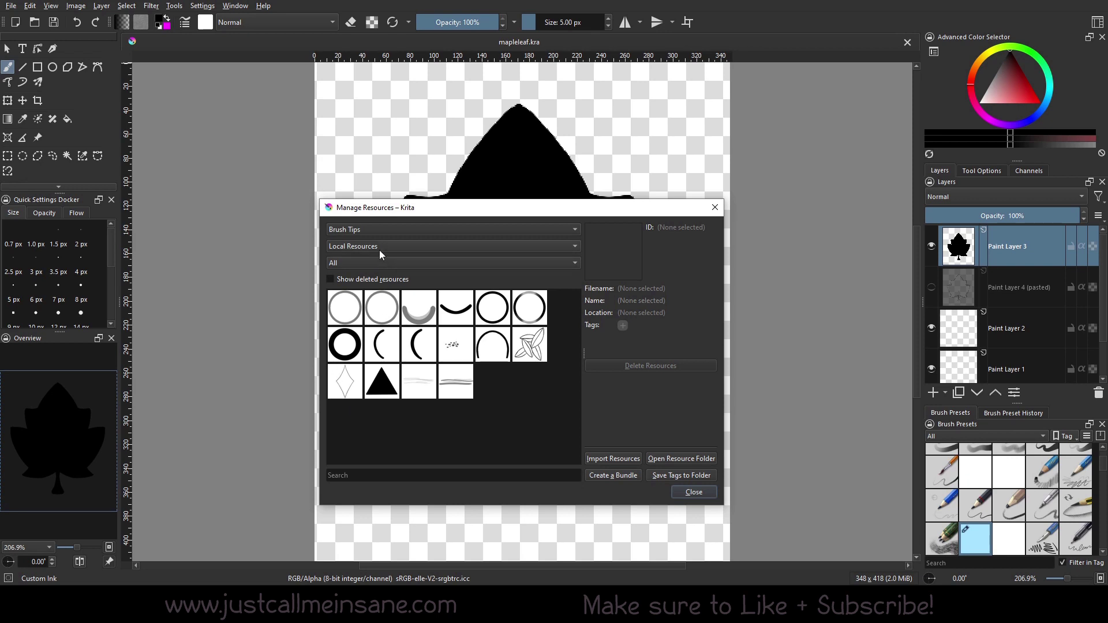
# Step: Browse brush presets filtered by the Custom, Digital, FX and Ink tags, then show all again
pyautogui.click(380, 229)
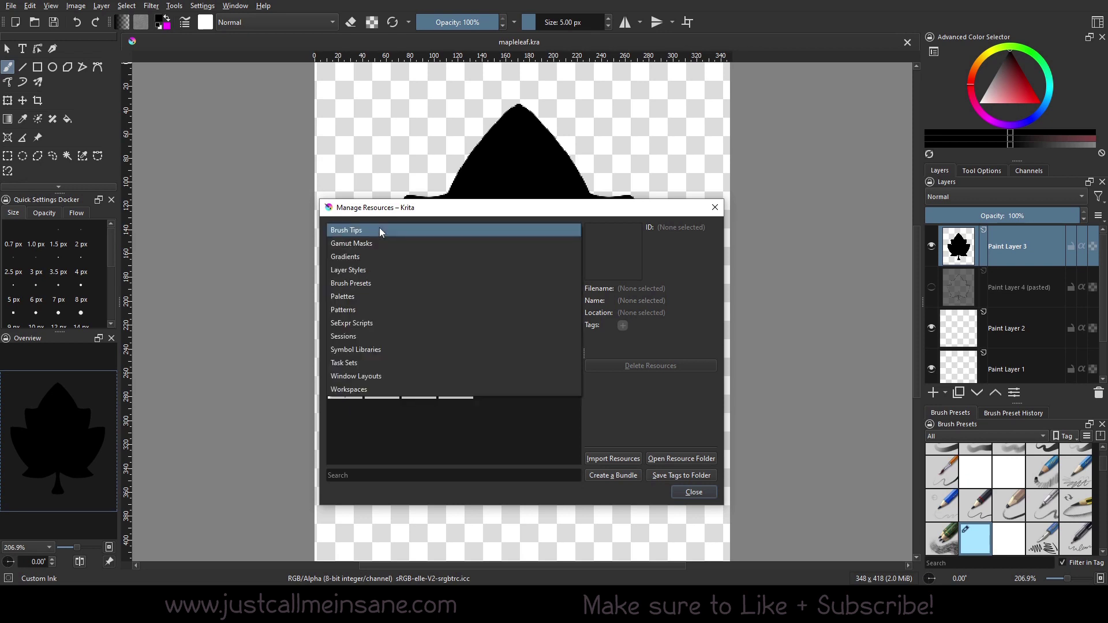
pyautogui.click(372, 283)
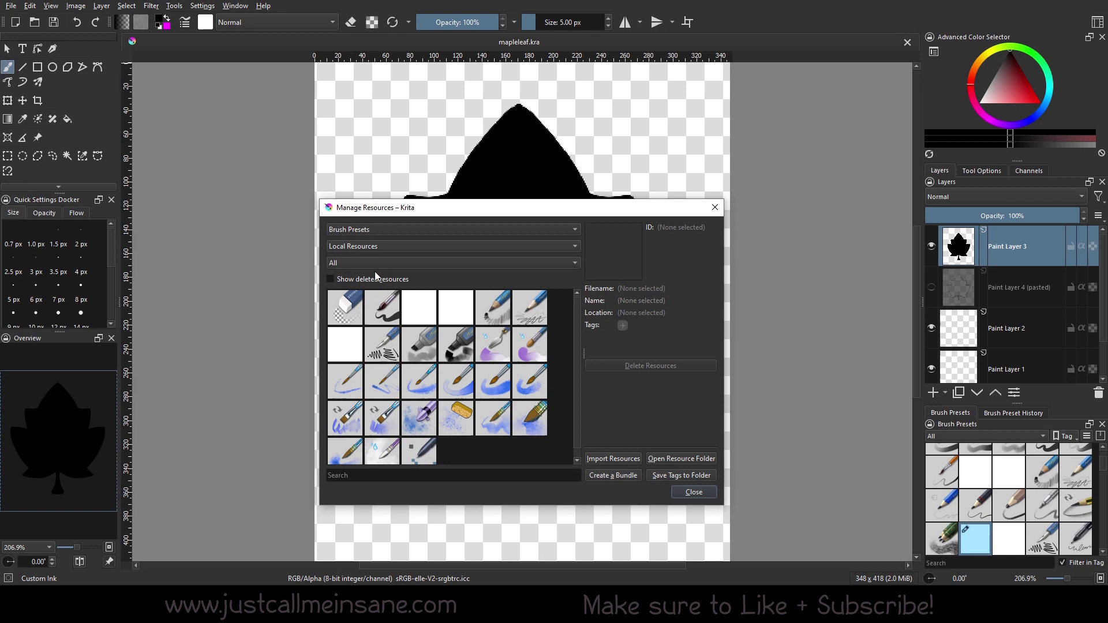
pyautogui.click(378, 268)
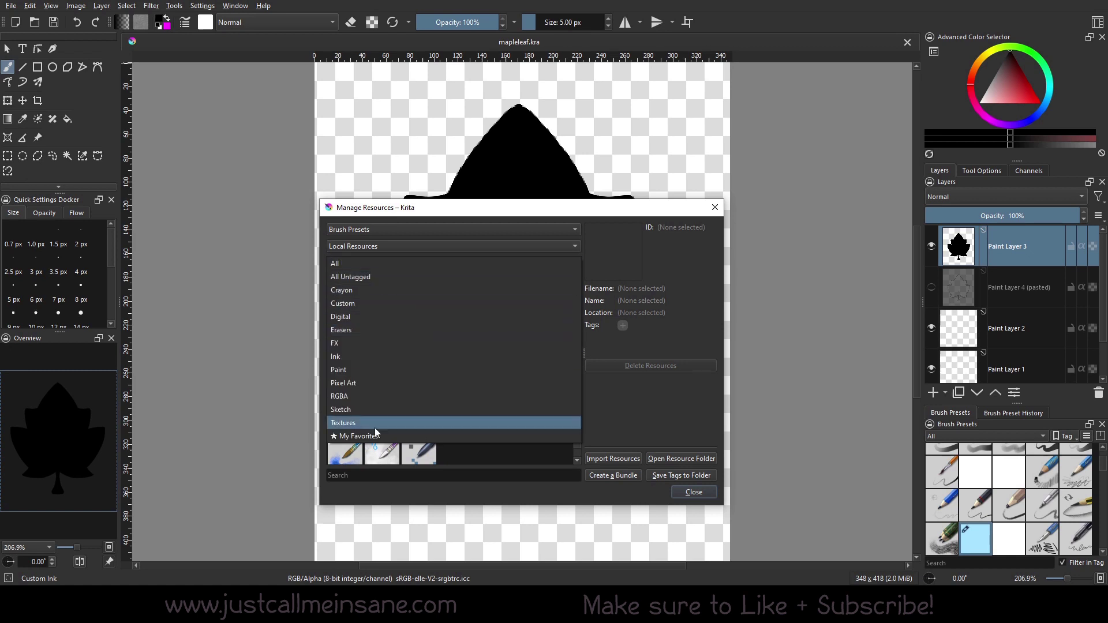
pyautogui.click(379, 304)
pyautogui.click(370, 261)
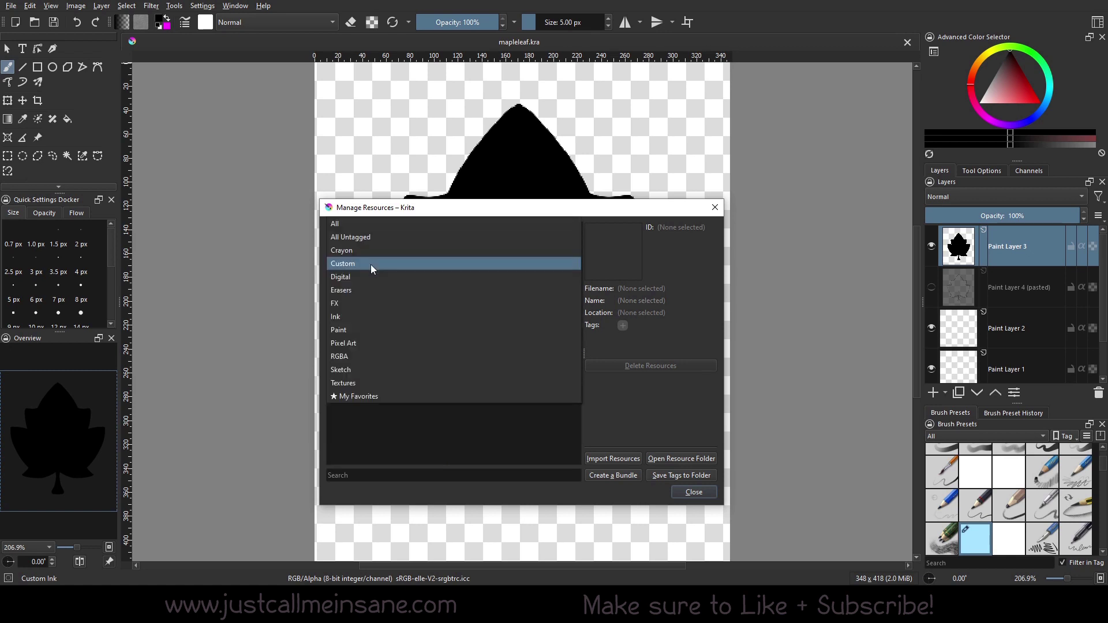
pyautogui.click(370, 288)
pyautogui.click(383, 265)
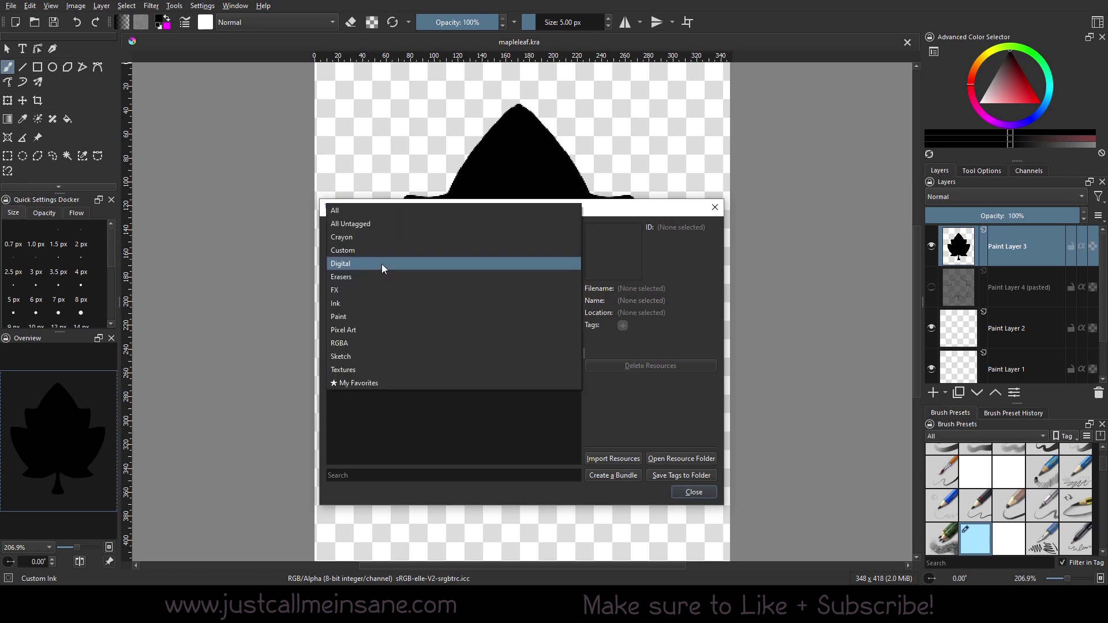
pyautogui.click(376, 289)
pyautogui.click(445, 261)
pyautogui.click(438, 281)
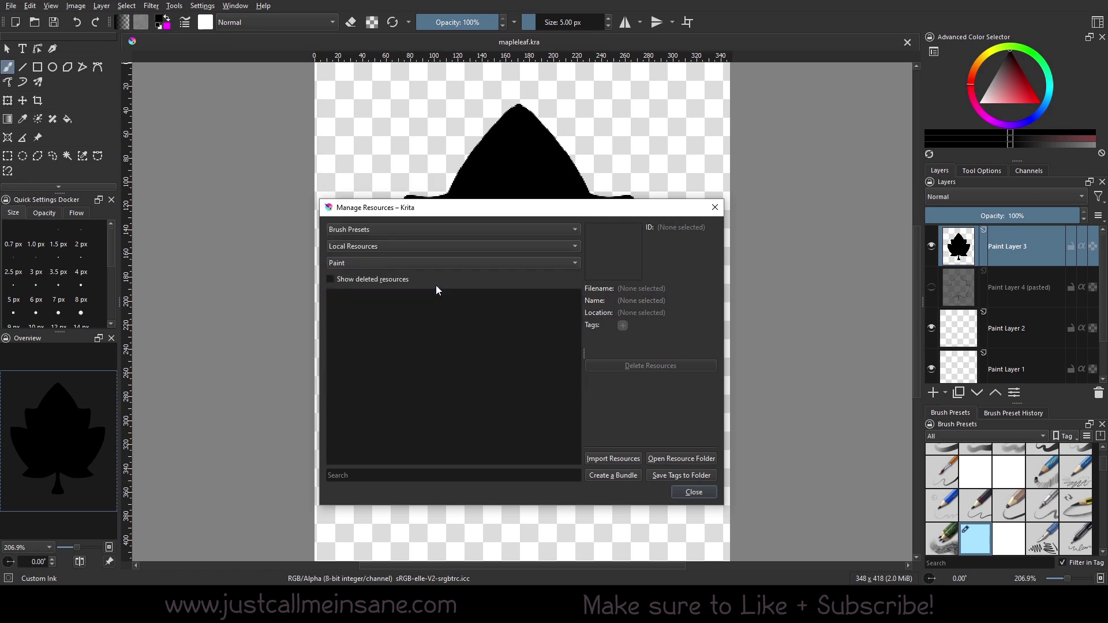
pyautogui.click(426, 264)
pyautogui.click(382, 252)
pyautogui.click(413, 265)
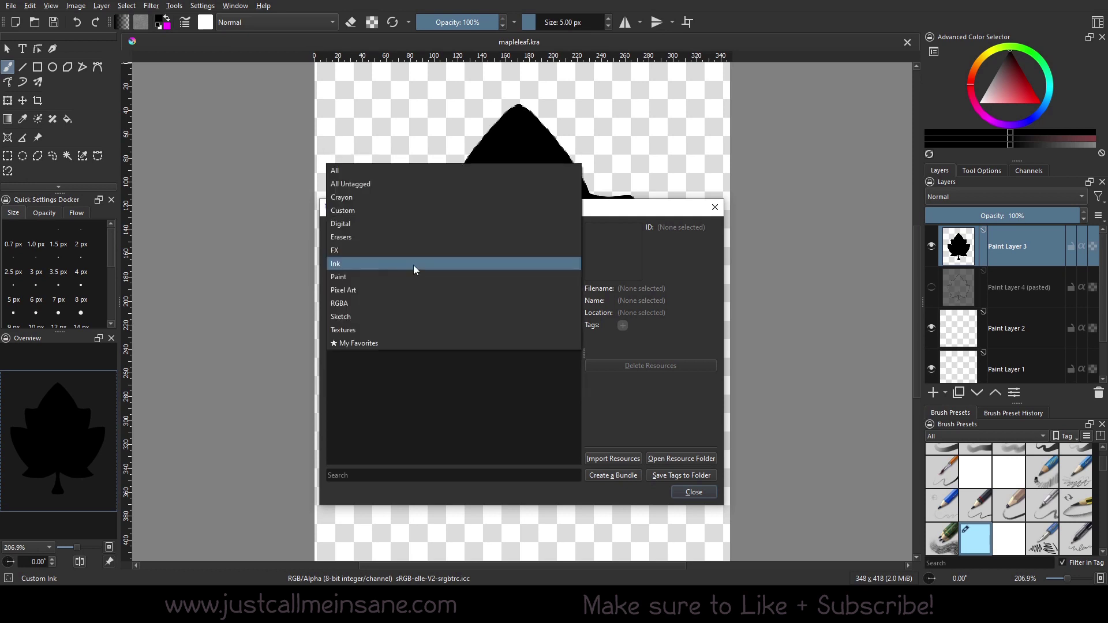
pyautogui.click(373, 172)
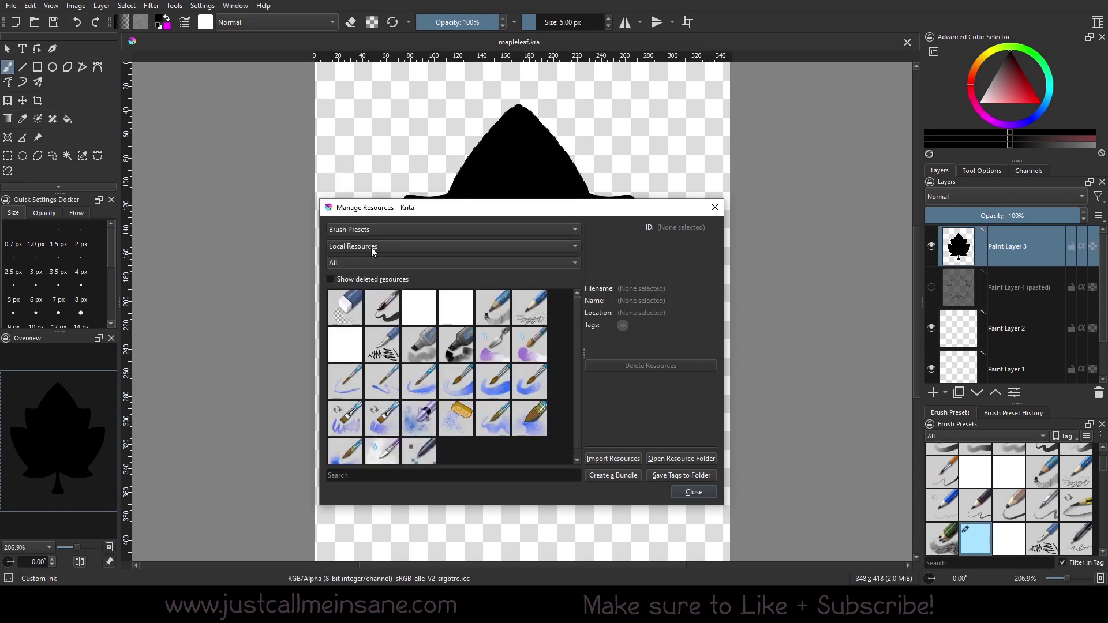
# Step: Filter presets to Krita_4_Default_Resources.bundle with the Custom tag
pyautogui.click(372, 247)
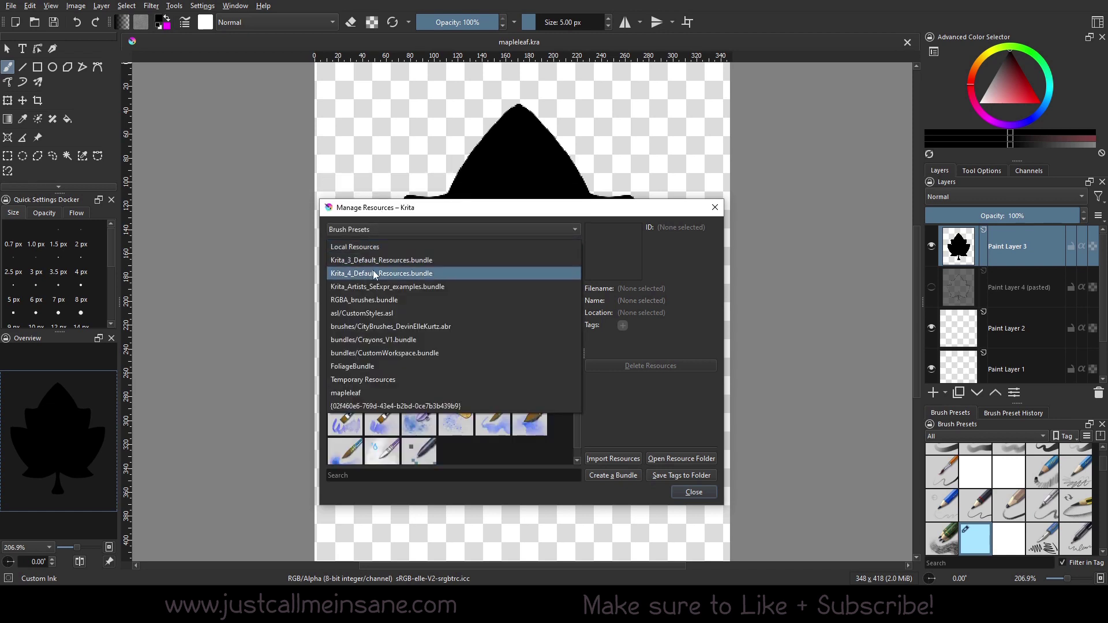
pyautogui.click(373, 273)
pyautogui.click(371, 263)
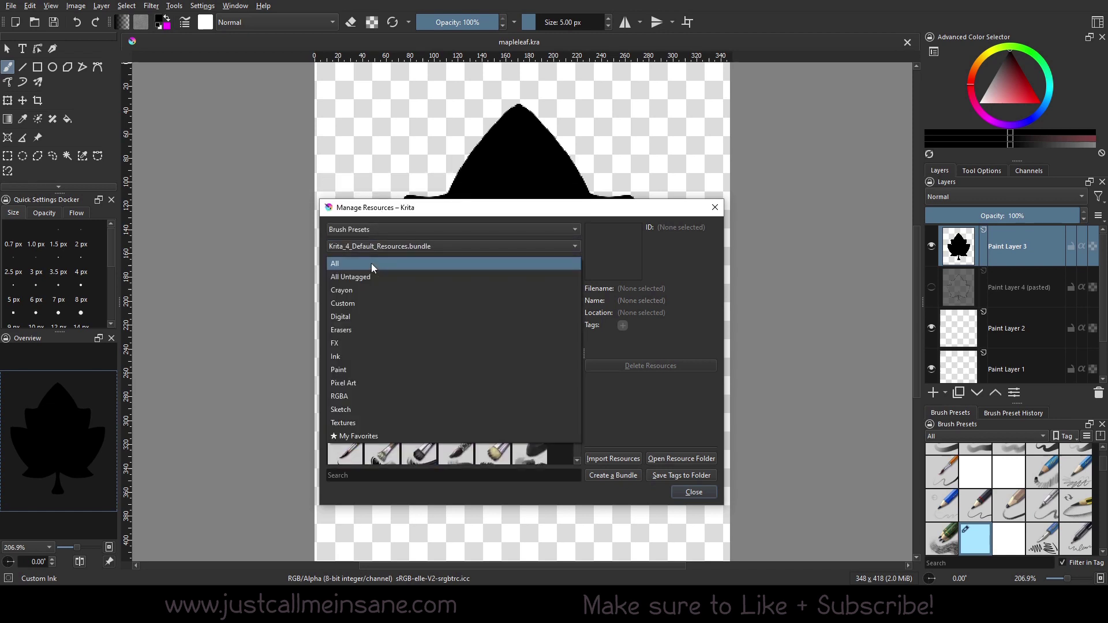
pyautogui.click(367, 303)
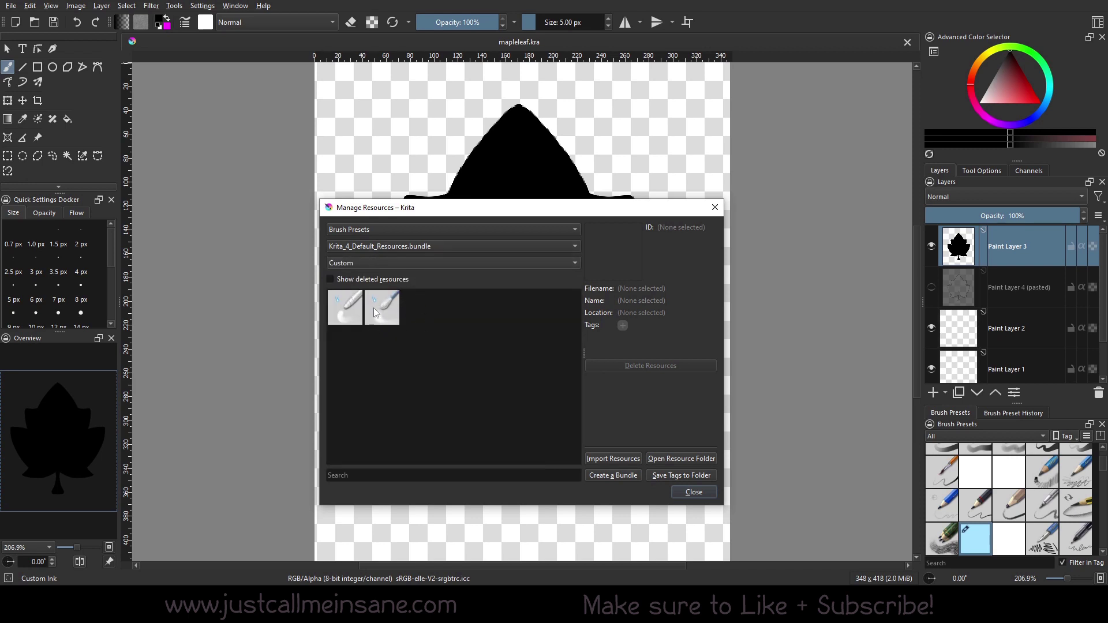
pyautogui.click(358, 263)
pyautogui.click(358, 263)
# Step: Close the resource manager, bring up the quick brush palette, and reopen Manage Resources
pyautogui.click(684, 495)
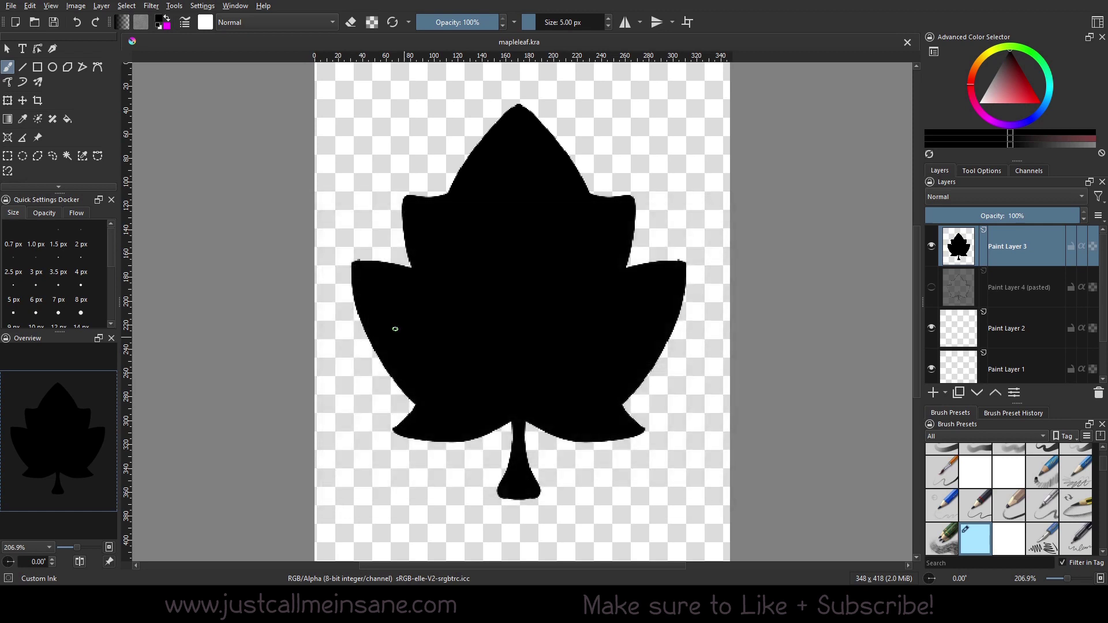
pyautogui.rightClick(411, 271)
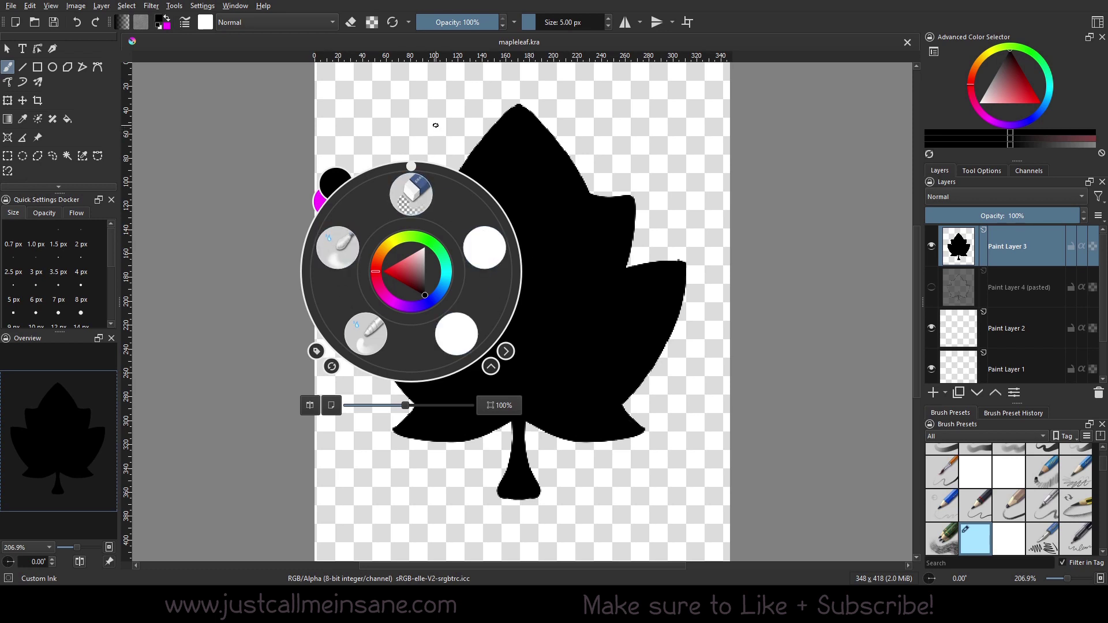
pyautogui.click(334, 149)
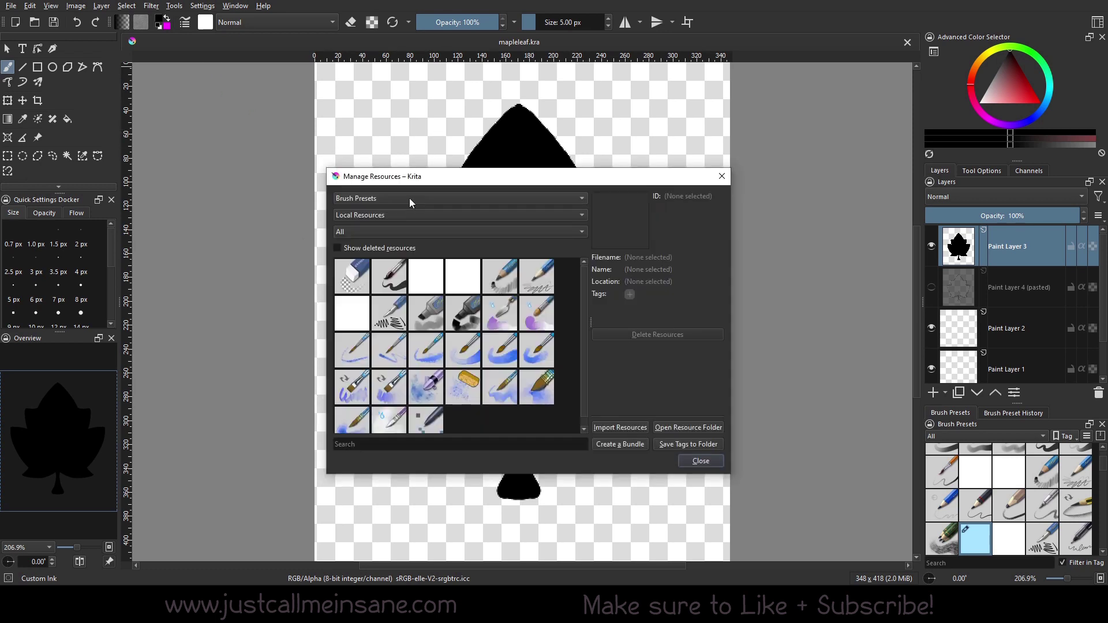
# Step: Switch the resource type to Window Layouts, then to Workspaces, listing the twelve local workspaces
pyautogui.click(410, 199)
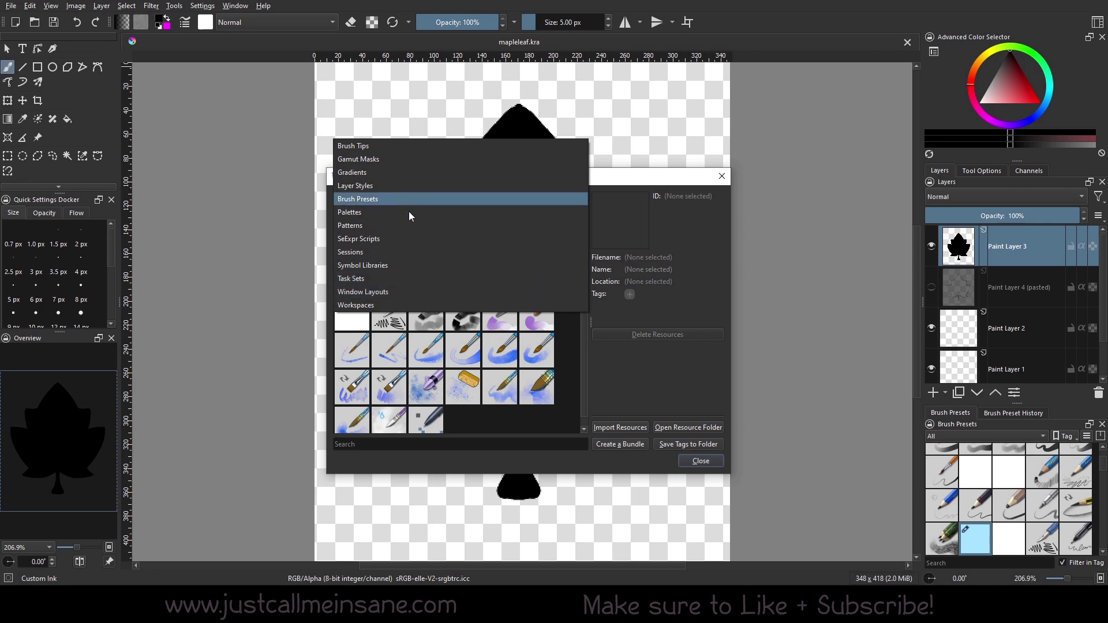
pyautogui.click(418, 291)
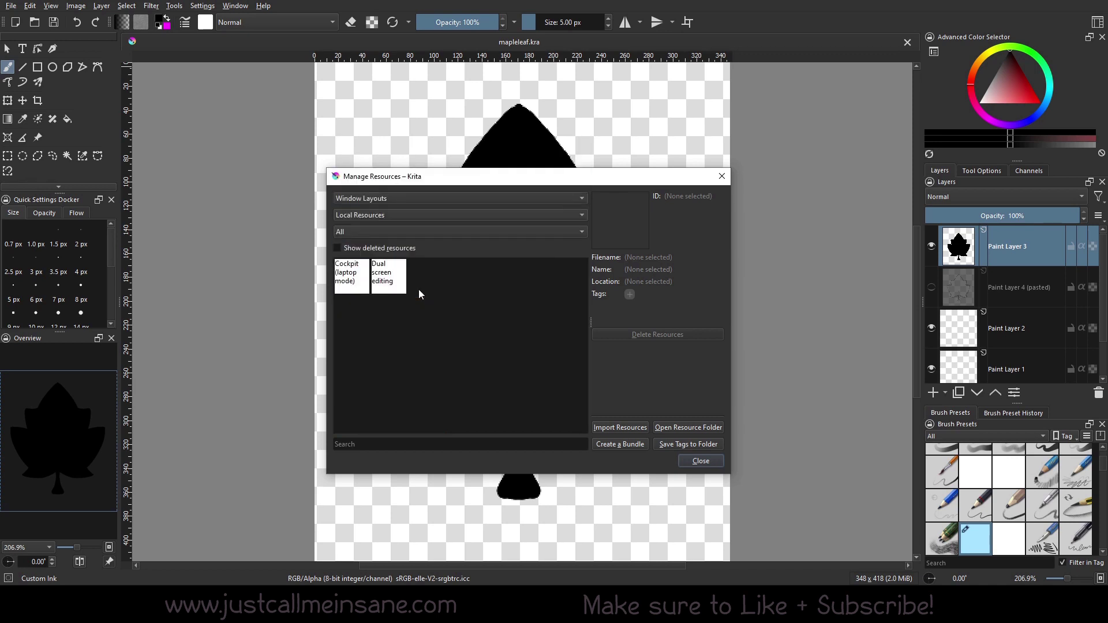
pyautogui.click(389, 200)
pyautogui.click(389, 209)
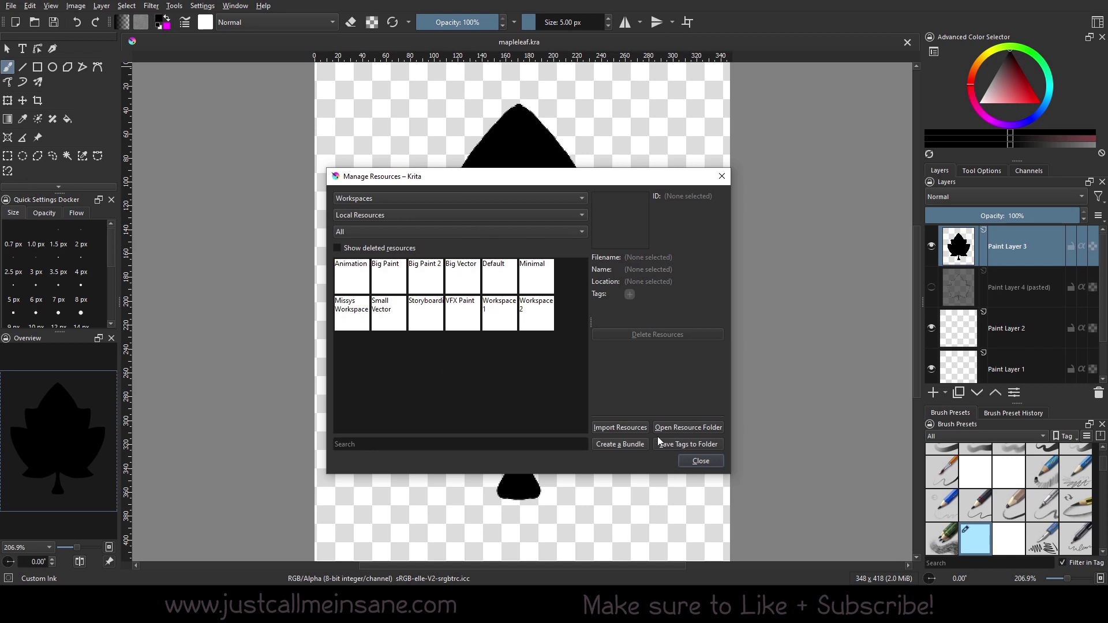
# Step: Start a new resource bundle and look over its name, author and website fields
pyautogui.click(615, 445)
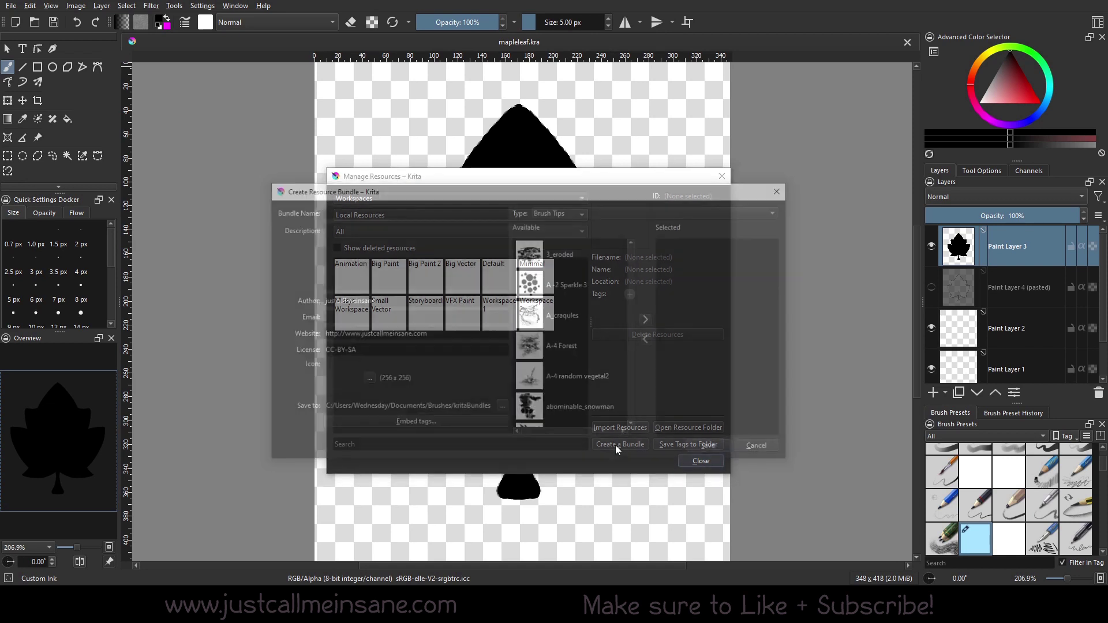
pyautogui.click(412, 223)
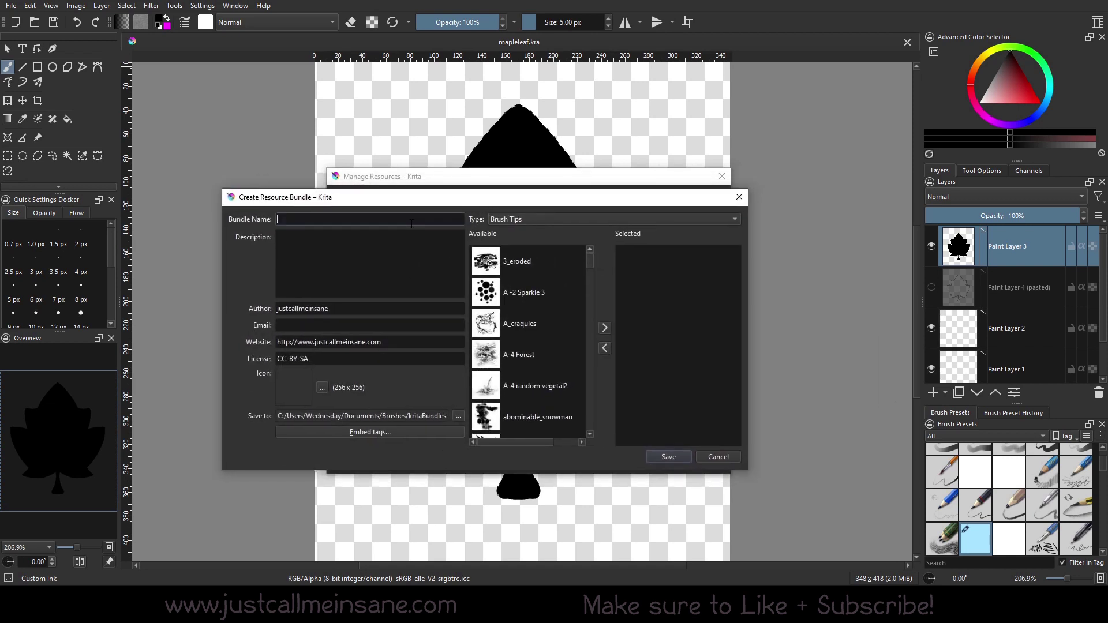
pyautogui.click(388, 314)
pyautogui.click(403, 343)
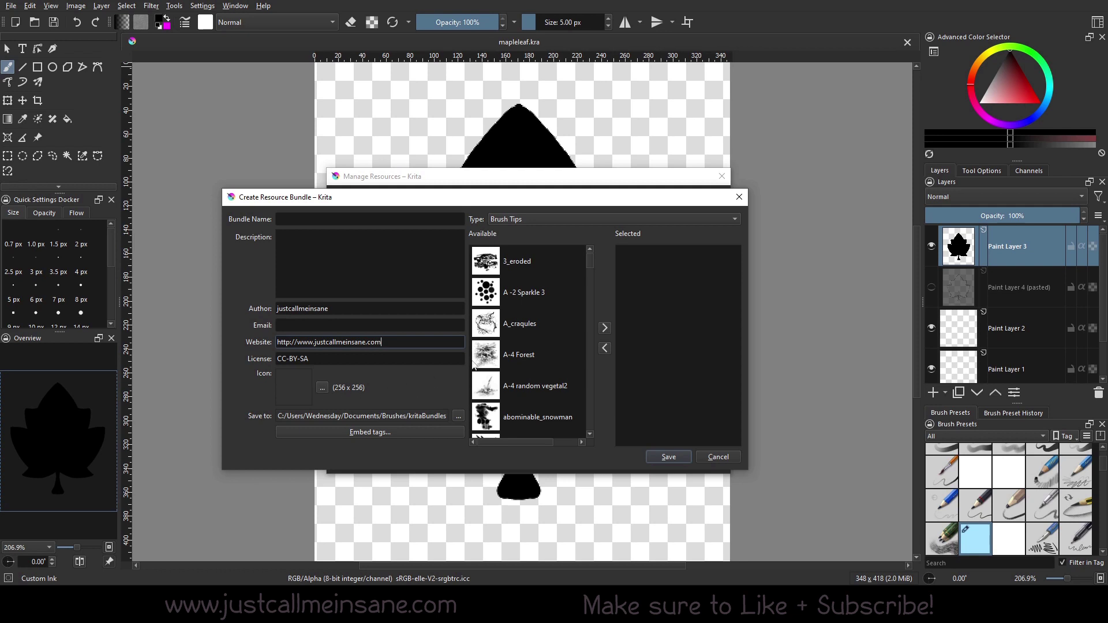
pyautogui.scroll(-8, 546, 325)
# Step: Browse the Brush Presets, Gradients, SeExpr and Palettes types, then settle on Workspaces
pyautogui.click(527, 219)
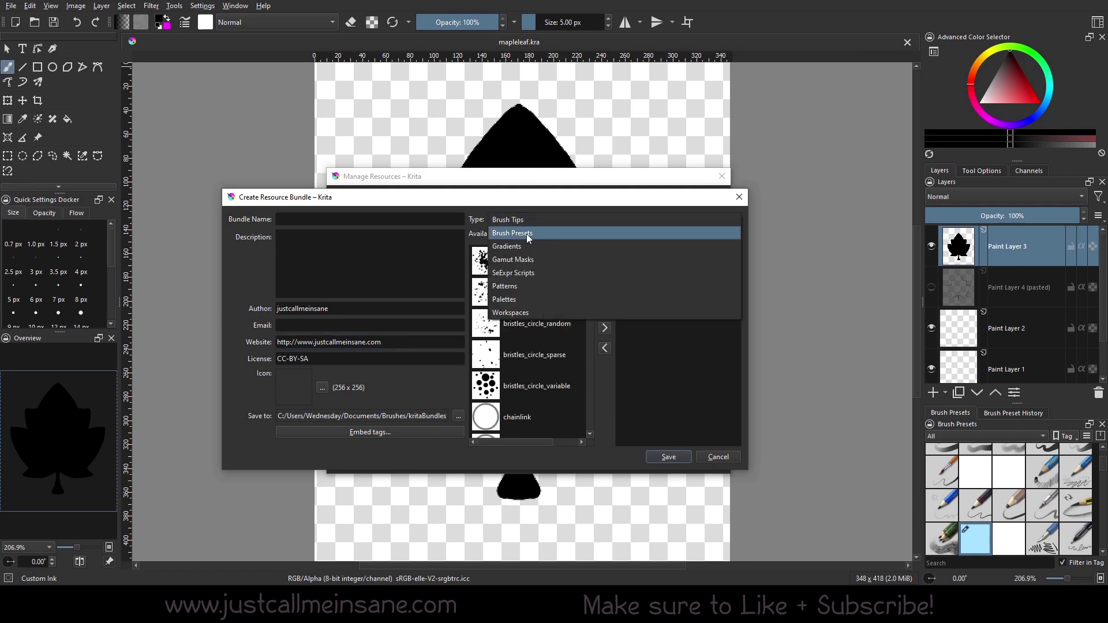
pyautogui.click(526, 233)
pyautogui.click(533, 218)
pyautogui.click(529, 234)
pyautogui.click(532, 220)
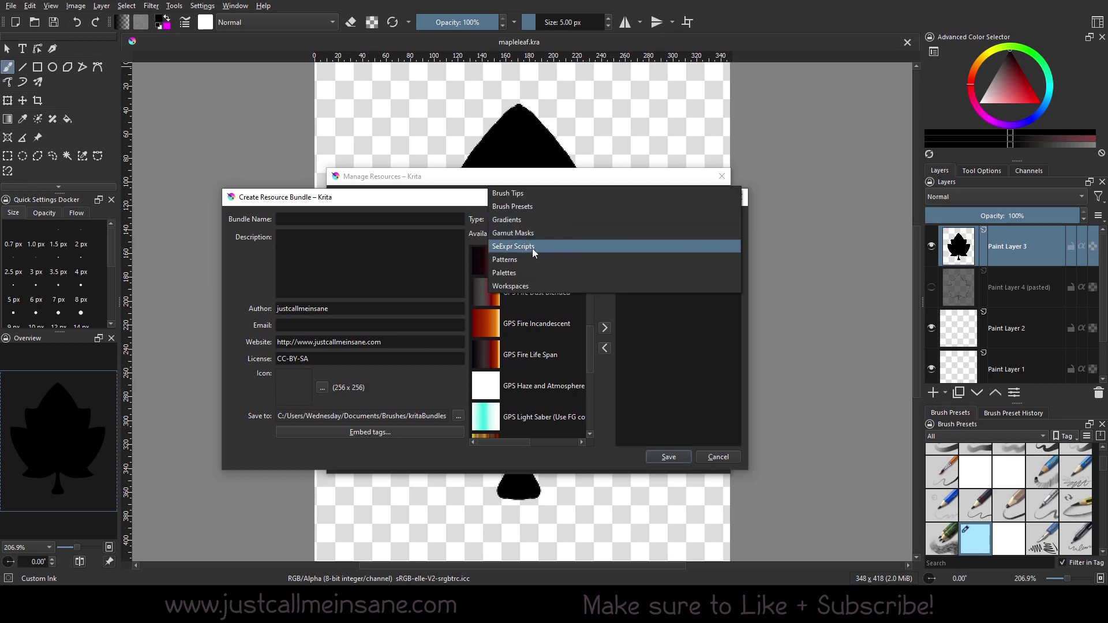
pyautogui.click(532, 248)
pyautogui.click(538, 217)
pyautogui.click(539, 246)
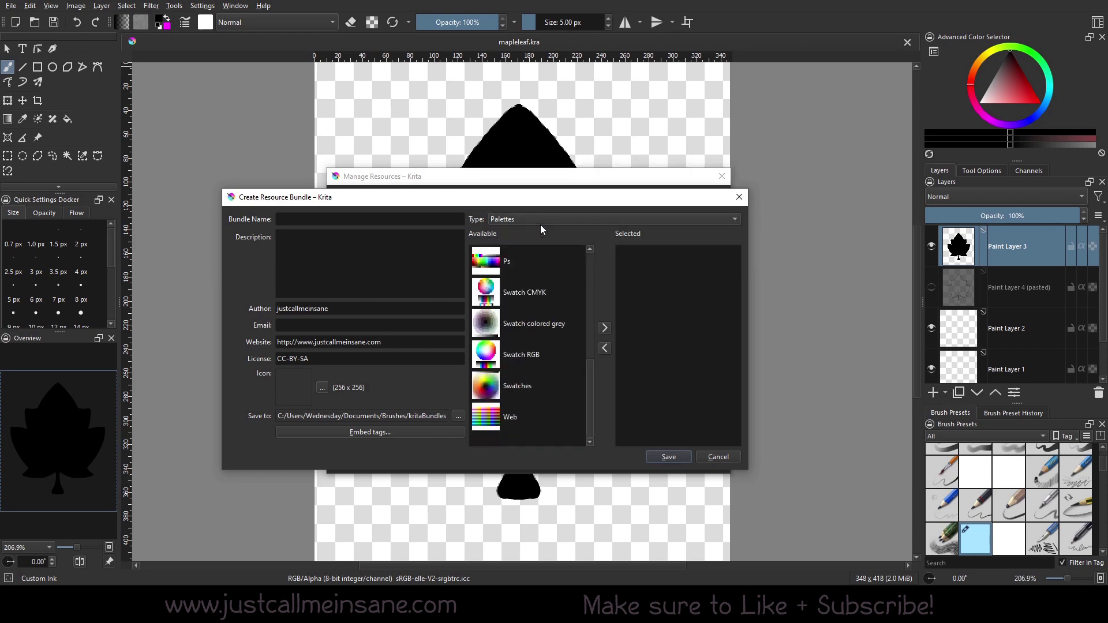
pyautogui.click(541, 223)
pyautogui.click(543, 221)
pyautogui.click(546, 220)
pyautogui.click(541, 295)
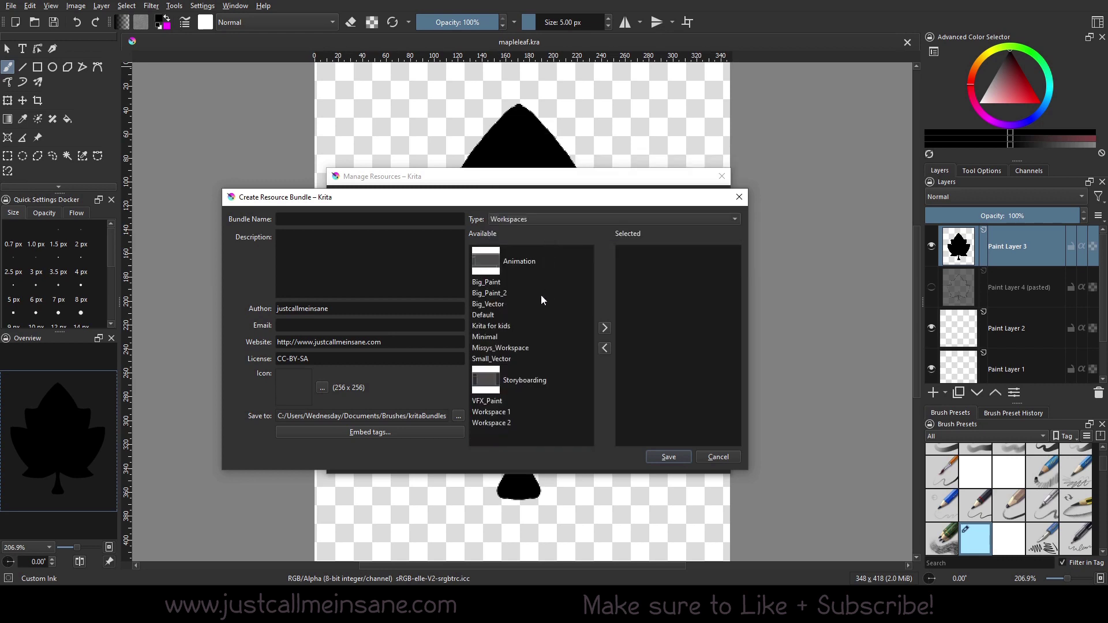
# Step: Add the Krita for kids, Minimal and Missys_Workspace workspaces to the bundle
pyautogui.click(553, 327)
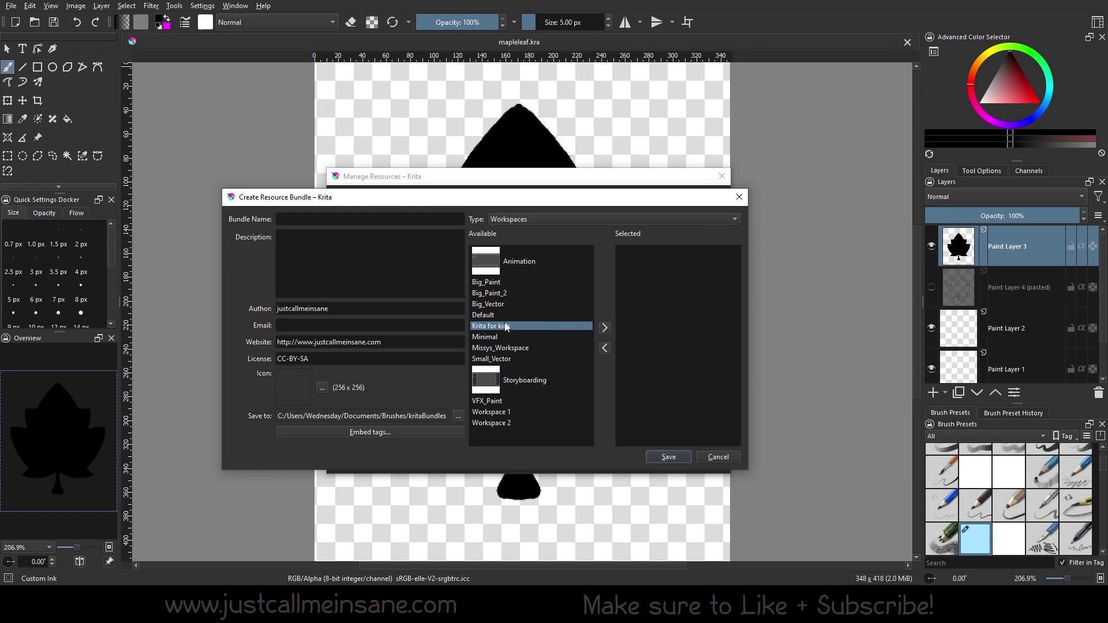
pyautogui.click(605, 327)
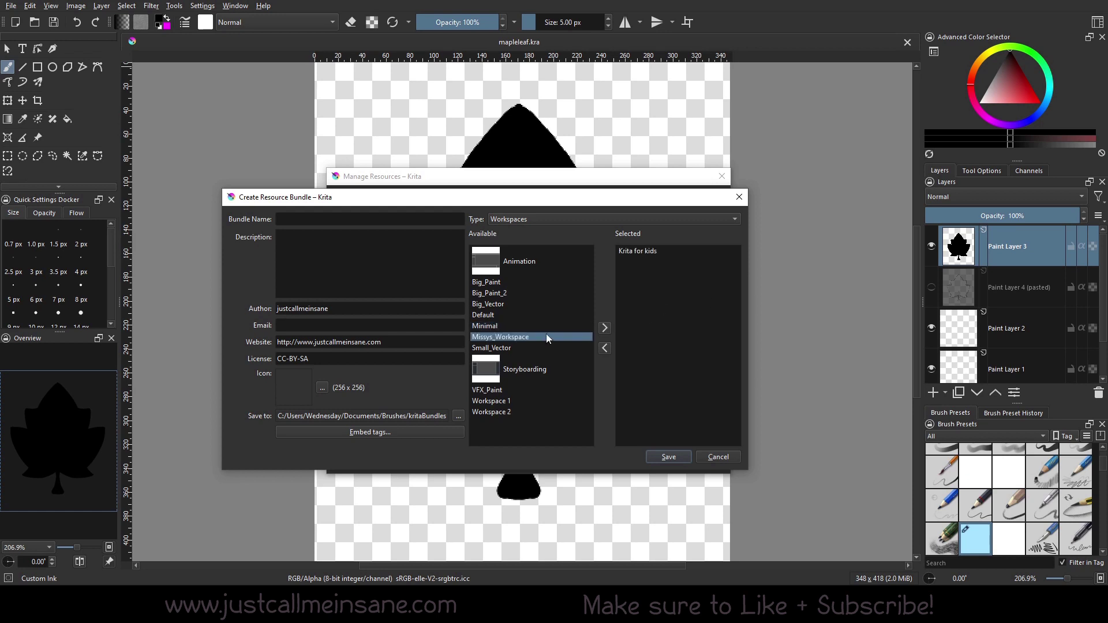
pyautogui.click(605, 327)
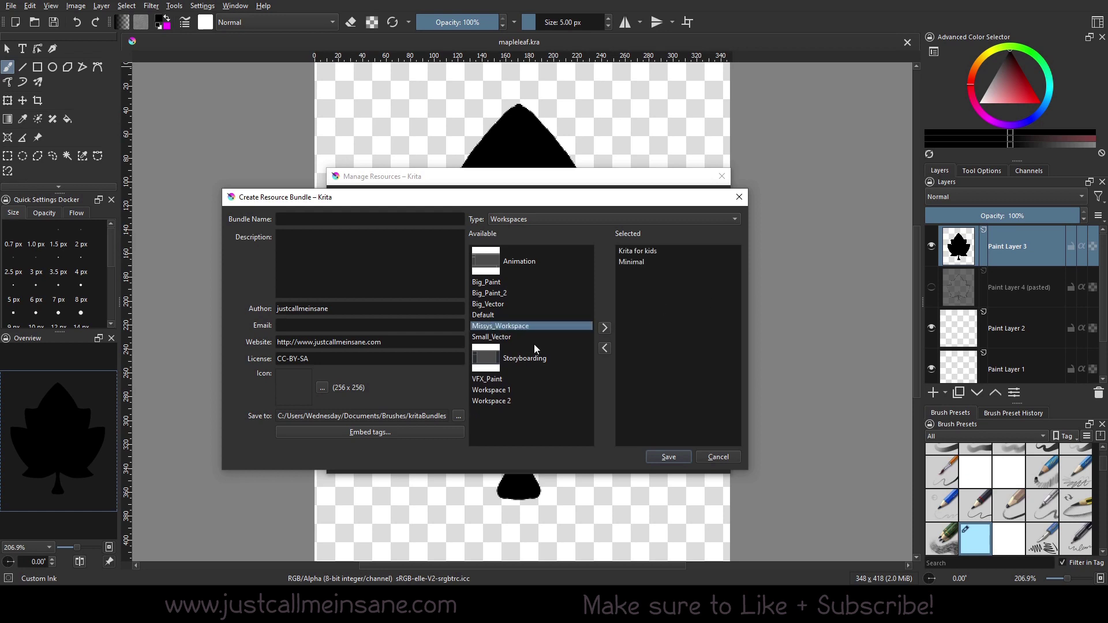
pyautogui.click(605, 328)
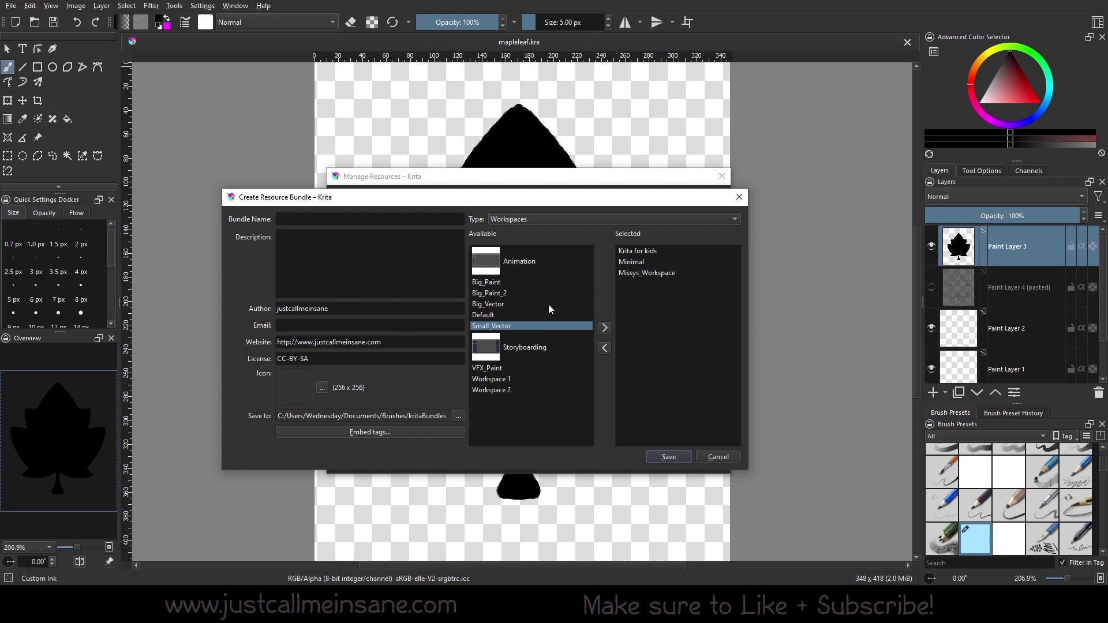
# Step: Add the Concept-cookie and Markers palettes to the bundle
pyautogui.click(545, 220)
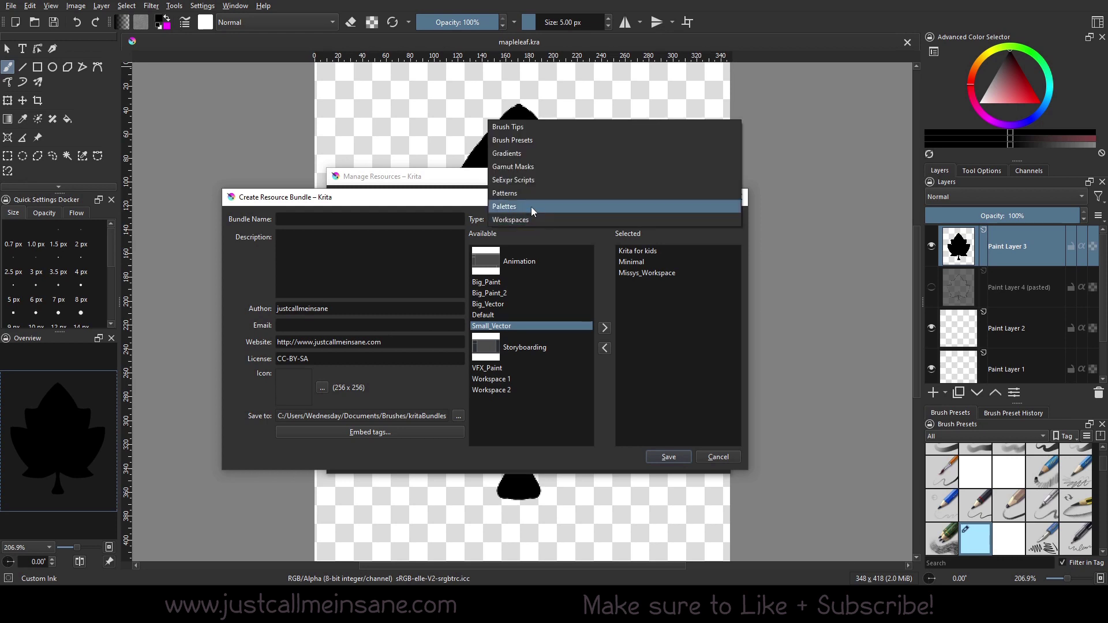
pyautogui.click(531, 209)
pyautogui.click(534, 293)
pyautogui.click(605, 328)
pyautogui.click(560, 349)
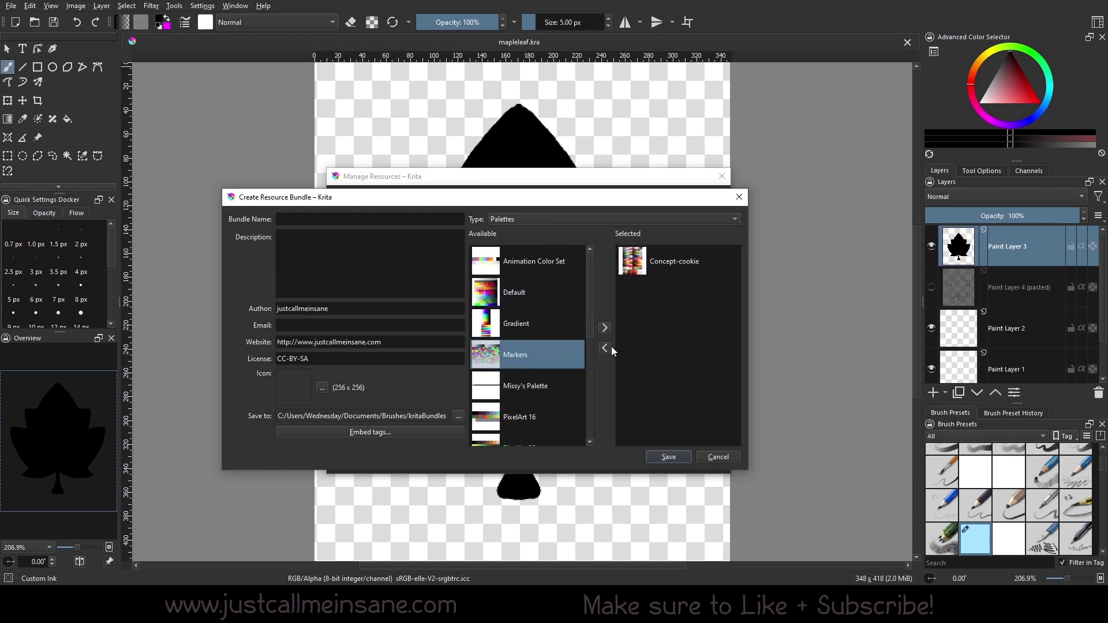
pyautogui.click(605, 328)
# Step: Add the a) Eraser Circle and b) Basic-1 brush presets to the bundle
pyautogui.click(525, 220)
pyautogui.click(519, 190)
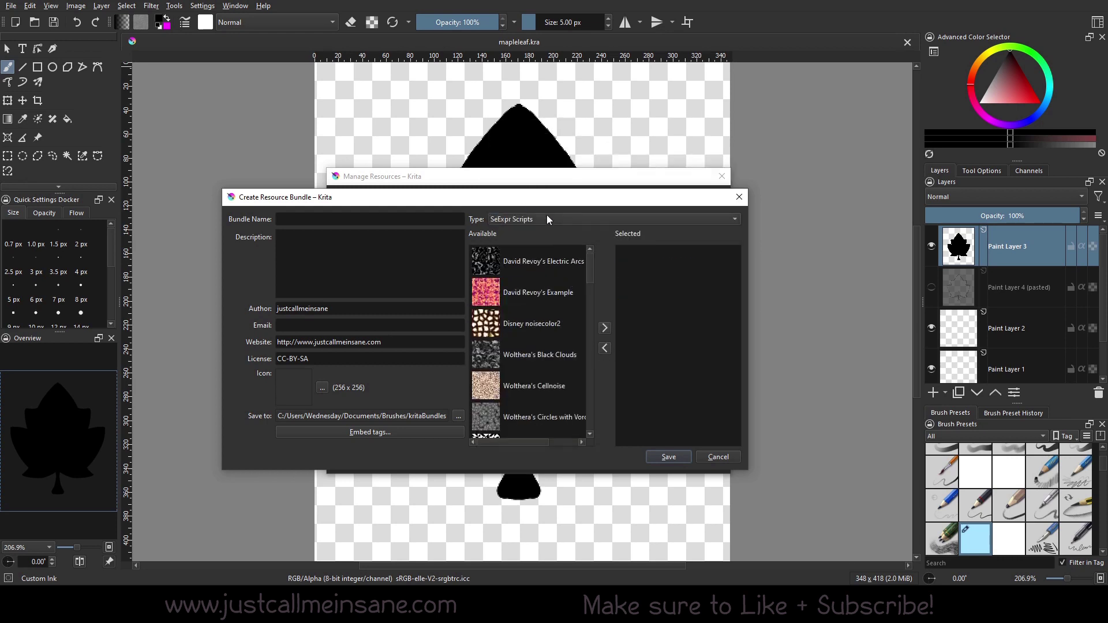
pyautogui.click(547, 219)
pyautogui.click(535, 183)
pyautogui.click(528, 261)
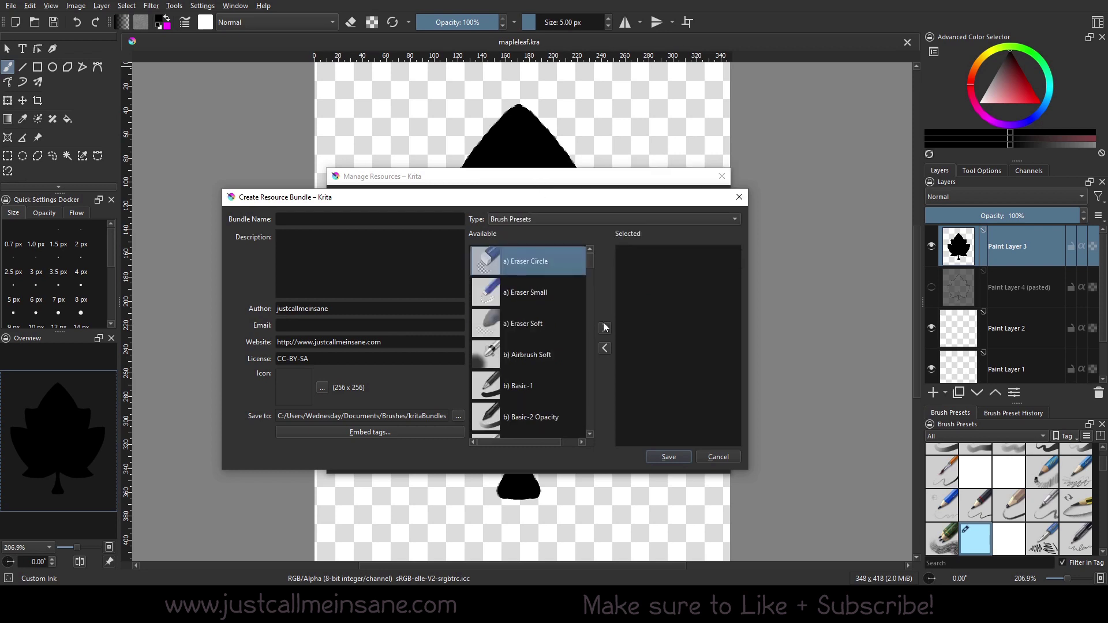
pyautogui.click(604, 327)
pyautogui.click(538, 341)
pyautogui.click(605, 328)
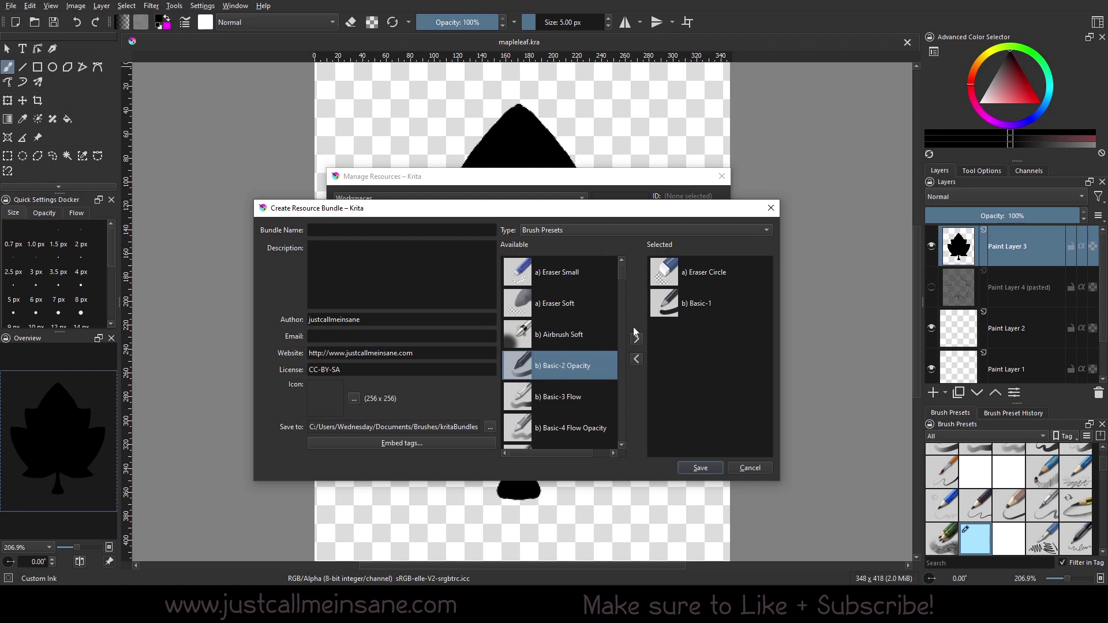
# Step: Embed the Foliage and Water_01 brush tips in the bundle
pyautogui.click(431, 438)
pyautogui.click(430, 226)
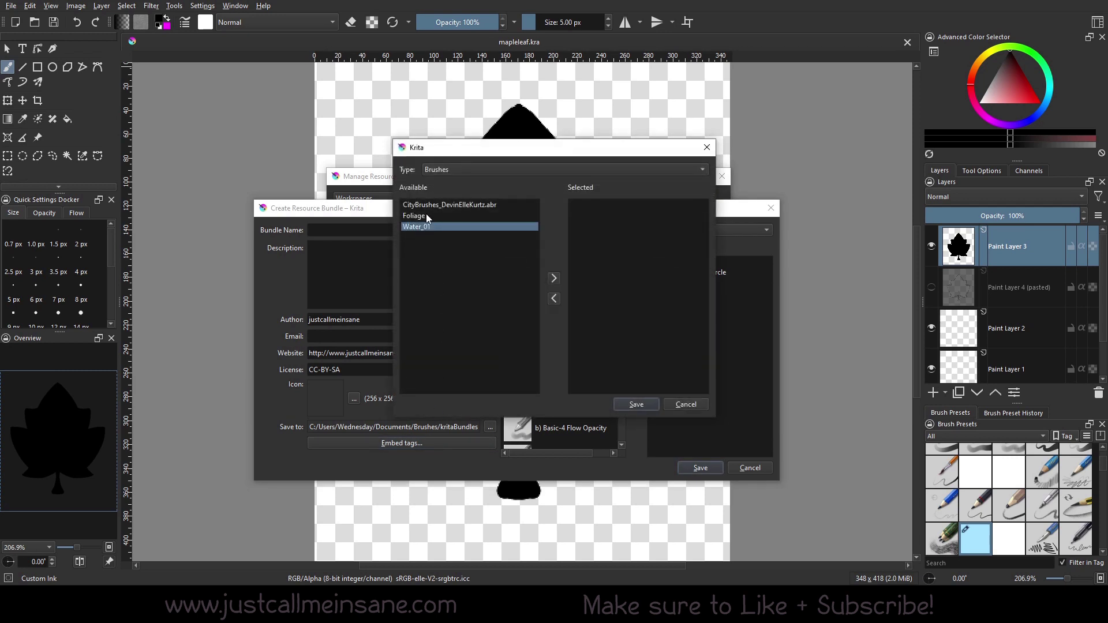
pyautogui.click(426, 214)
pyautogui.click(430, 205)
pyautogui.click(439, 216)
pyautogui.click(554, 279)
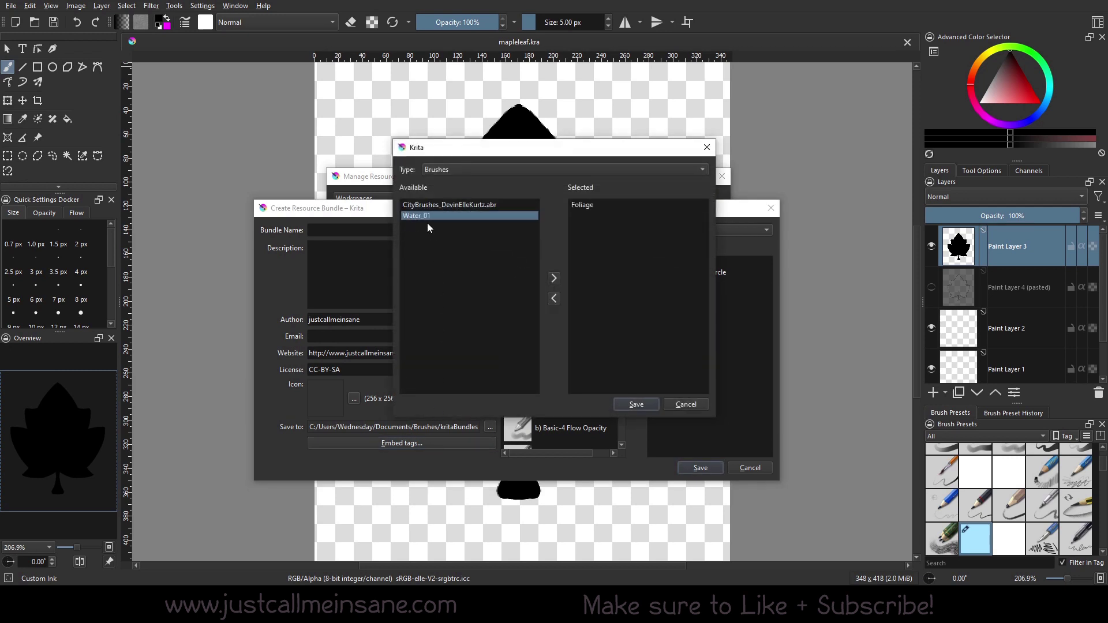
pyautogui.click(554, 279)
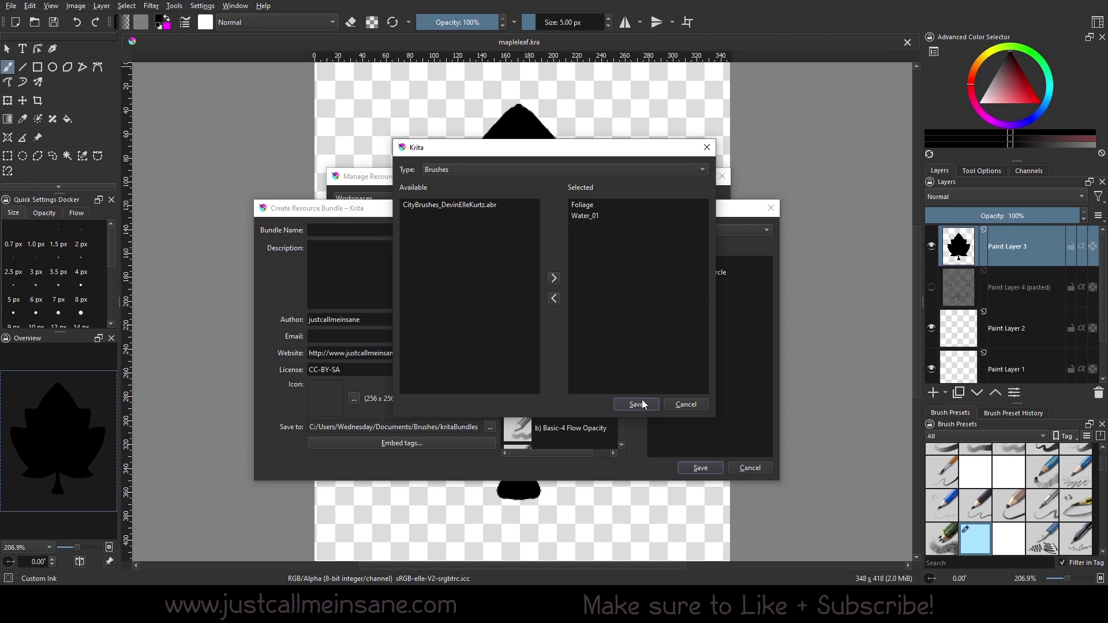
# Step: Browse the tag lists for brush presets, patterns, workspaces and other resource types
pyautogui.click(472, 173)
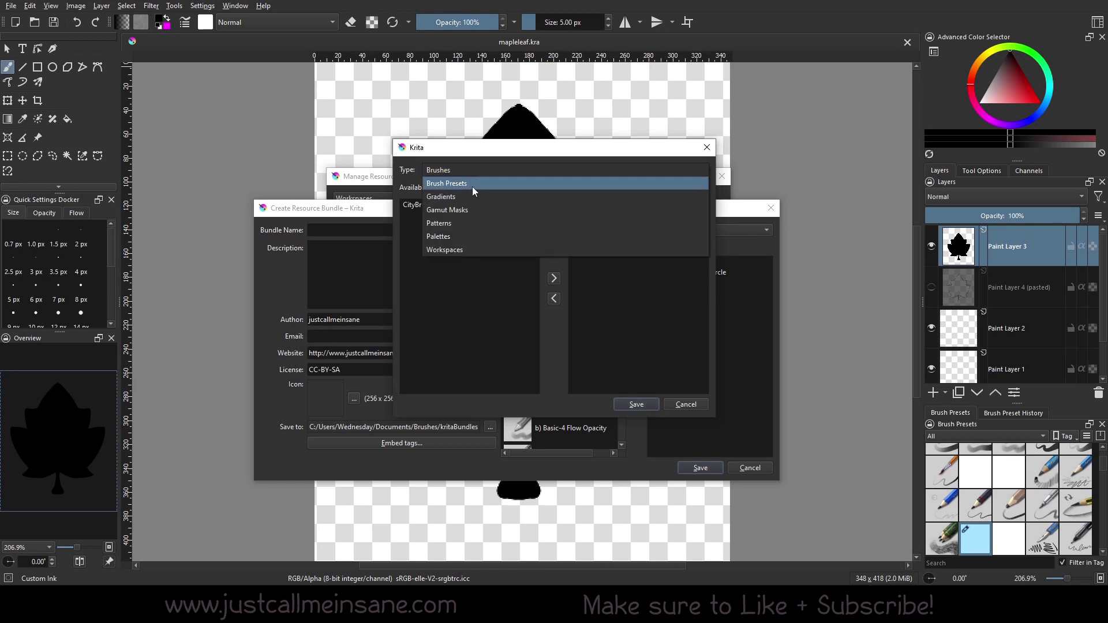
pyautogui.click(472, 296)
pyautogui.click(472, 170)
pyautogui.click(472, 182)
pyautogui.click(472, 168)
pyautogui.click(470, 187)
pyautogui.click(476, 171)
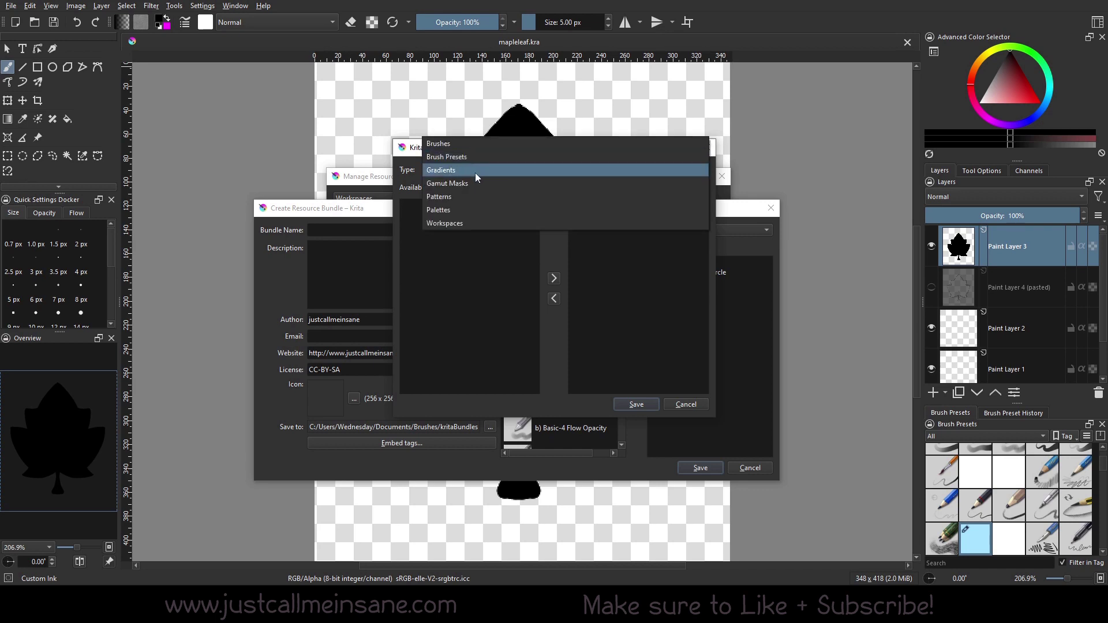
pyautogui.click(480, 168)
pyautogui.click(480, 168)
pyautogui.click(483, 173)
pyautogui.click(483, 171)
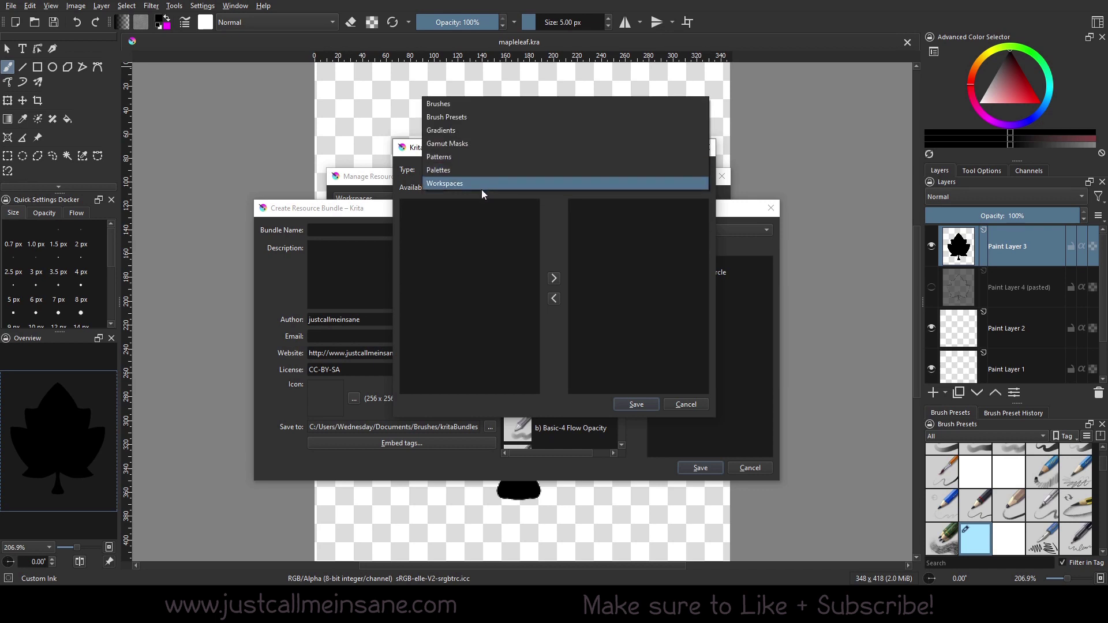
pyautogui.click(481, 195)
pyautogui.click(481, 174)
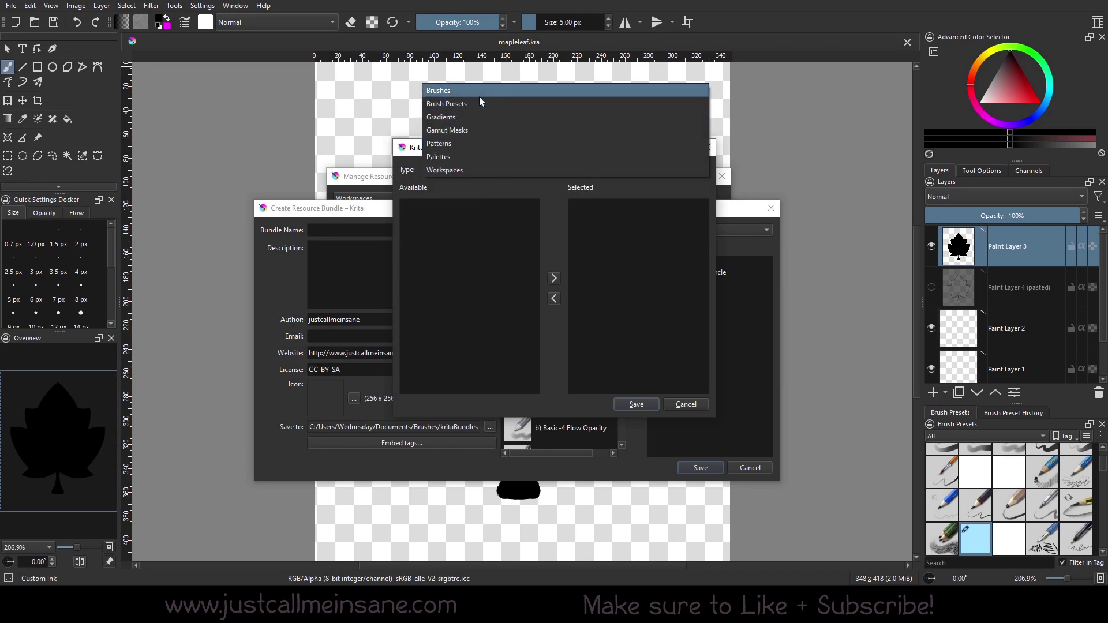
# Step: Return to Brushes with Foliage and Water_01 selected and save the choice
pyautogui.click(480, 91)
pyautogui.click(498, 169)
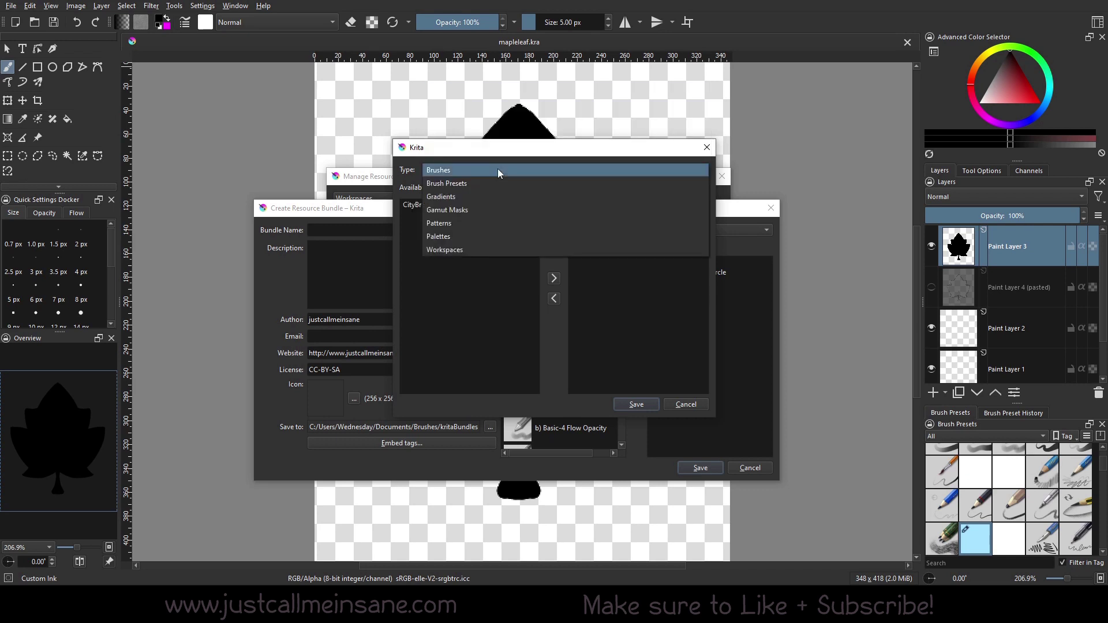
pyautogui.click(498, 170)
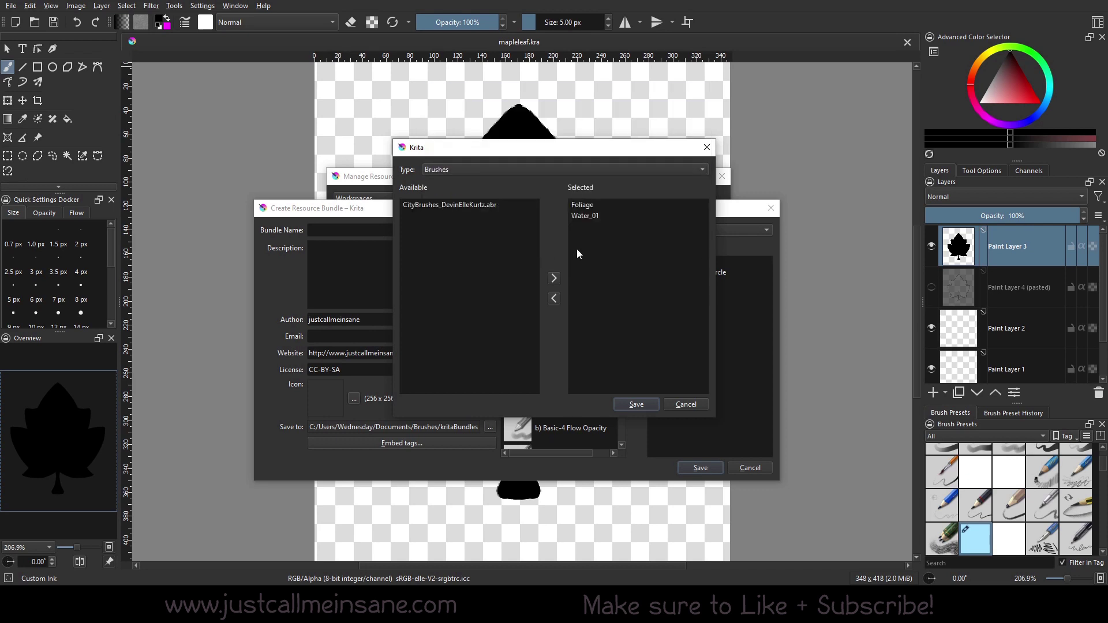
pyautogui.click(653, 403)
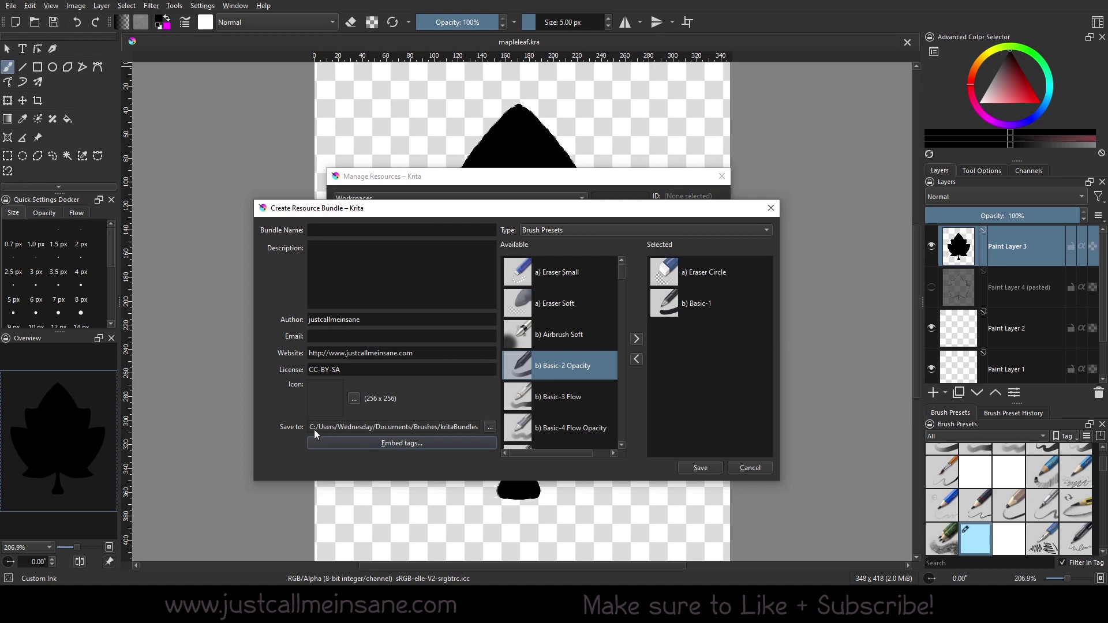
# Step: Dismiss the save-folder chooser and cancel the new bundle without saving
pyautogui.click(490, 429)
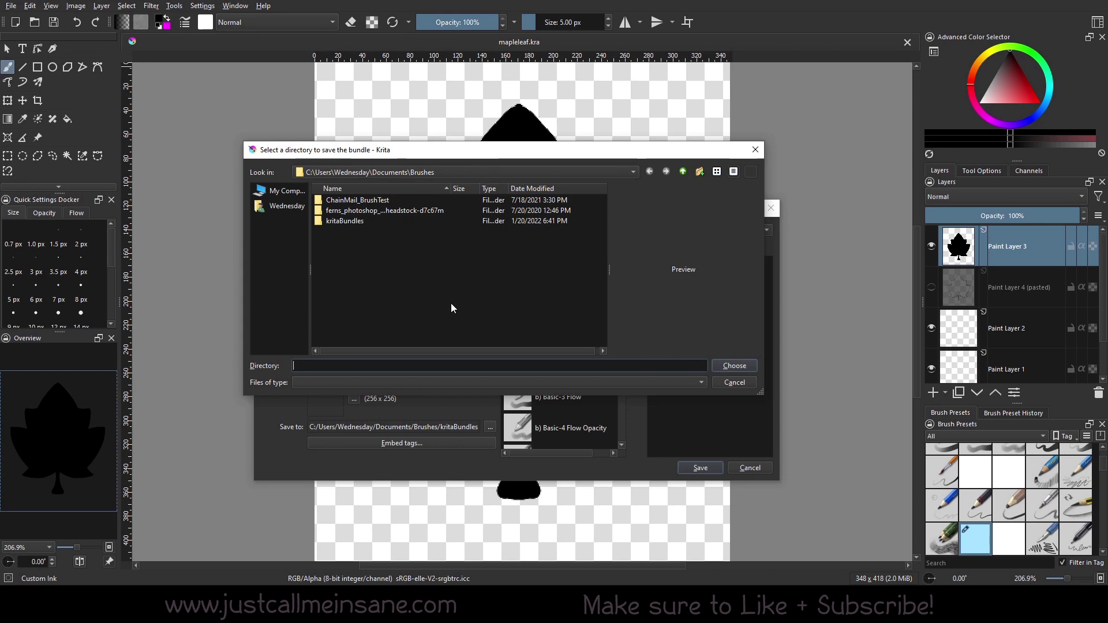
pyautogui.click(748, 386)
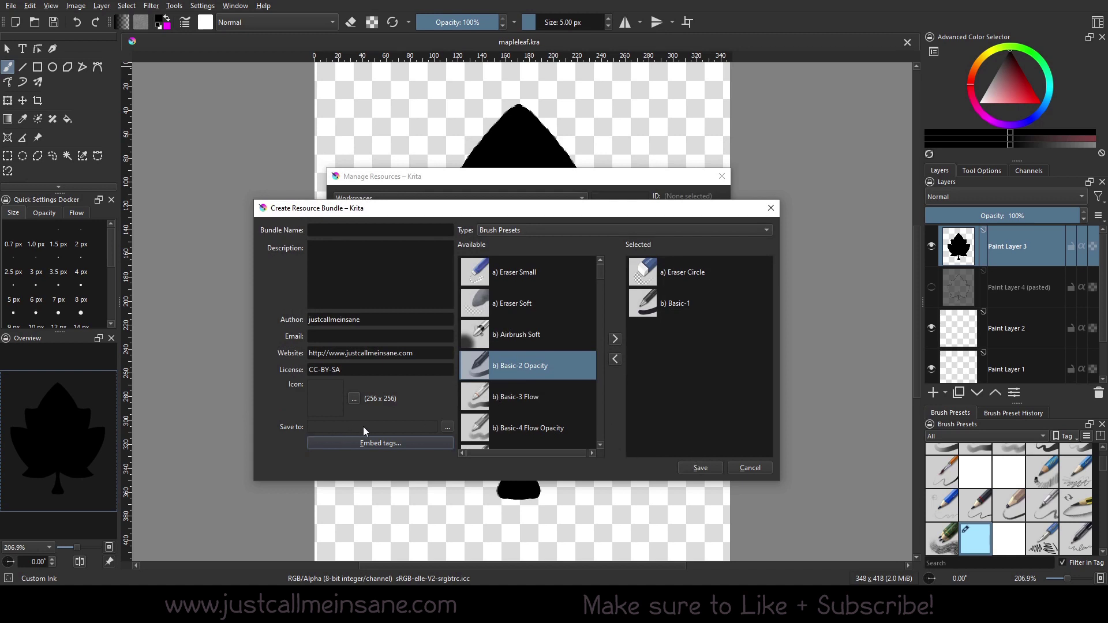
pyautogui.click(747, 467)
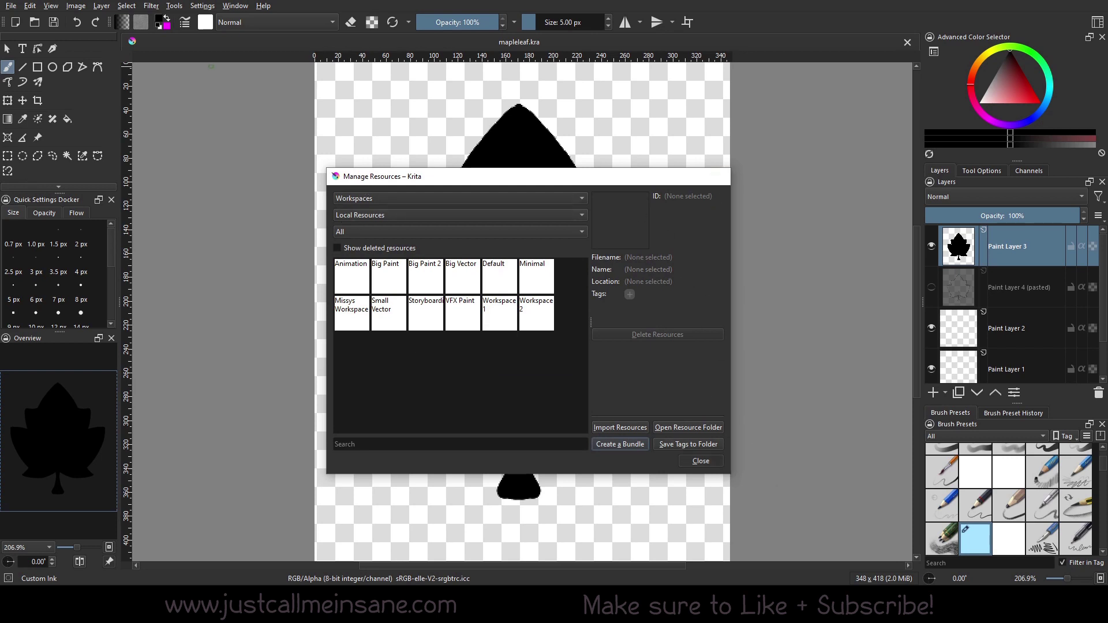
# Step: Close Manage Resources, open Settings > Manage Resources Libraries, and select FoliageBundle
pyautogui.click(725, 180)
pyautogui.click(203, 6)
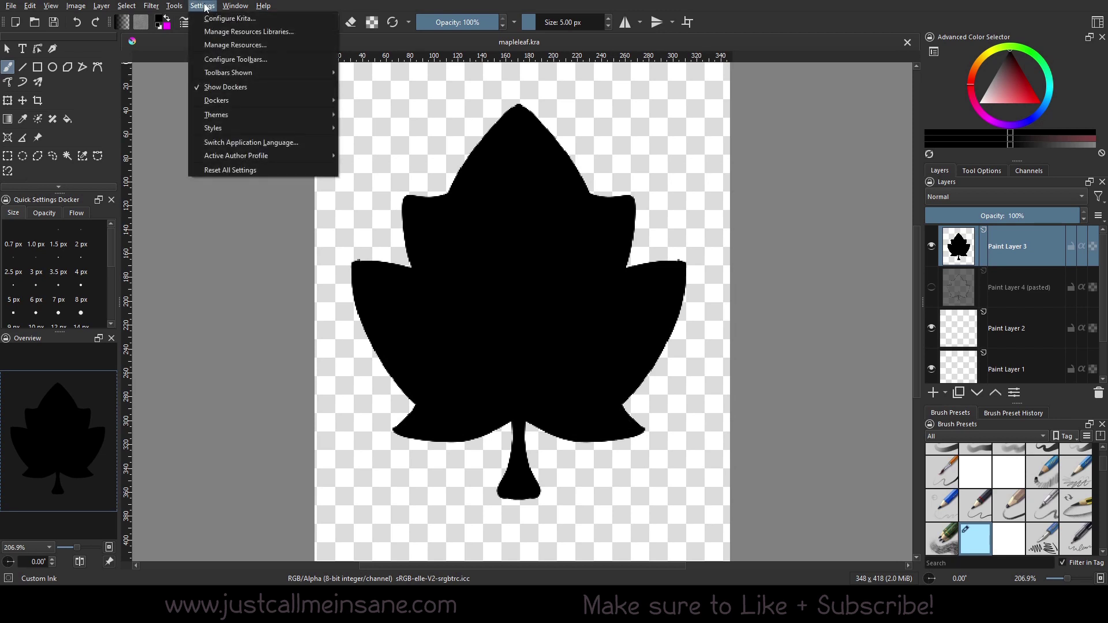
pyautogui.click(217, 33)
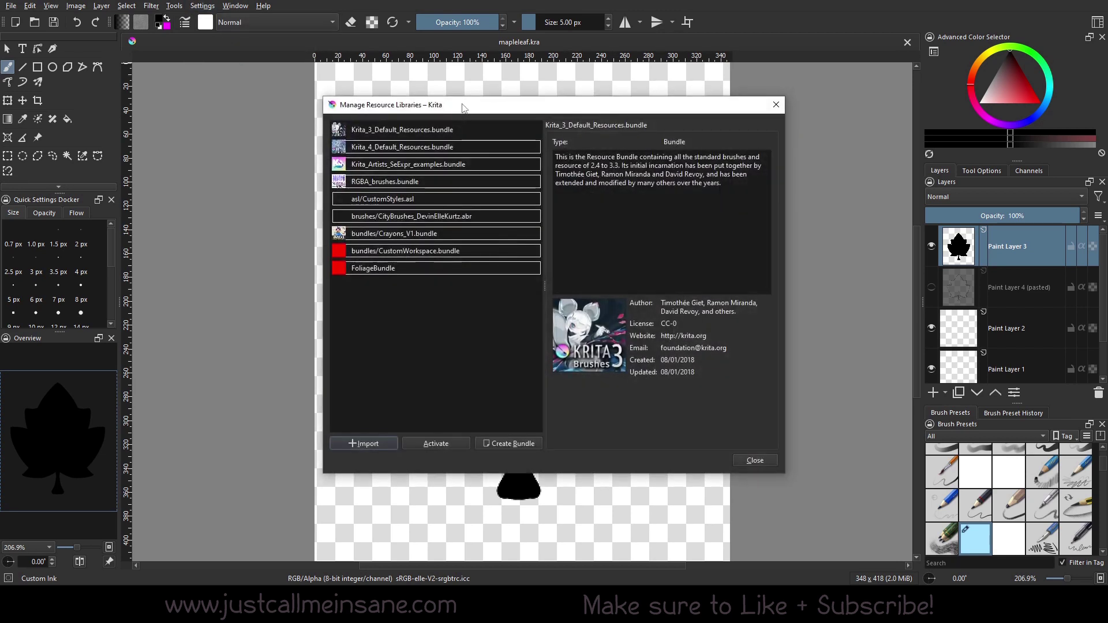
pyautogui.moveTo(463, 108); pyautogui.dragTo(432, 160)
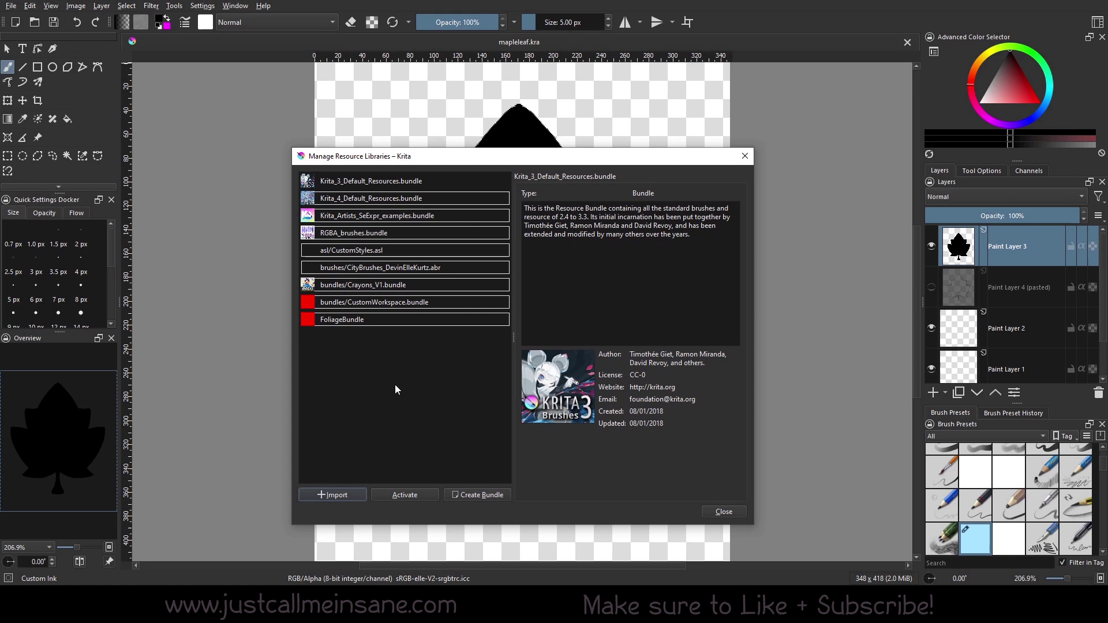
pyautogui.click(352, 319)
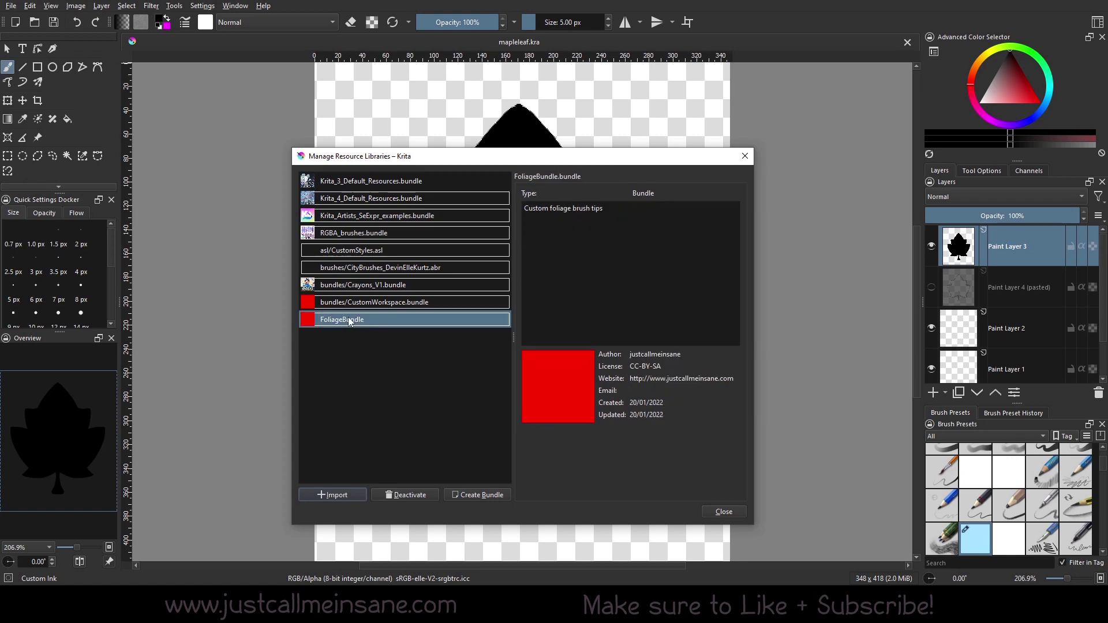
pyautogui.press('Up')
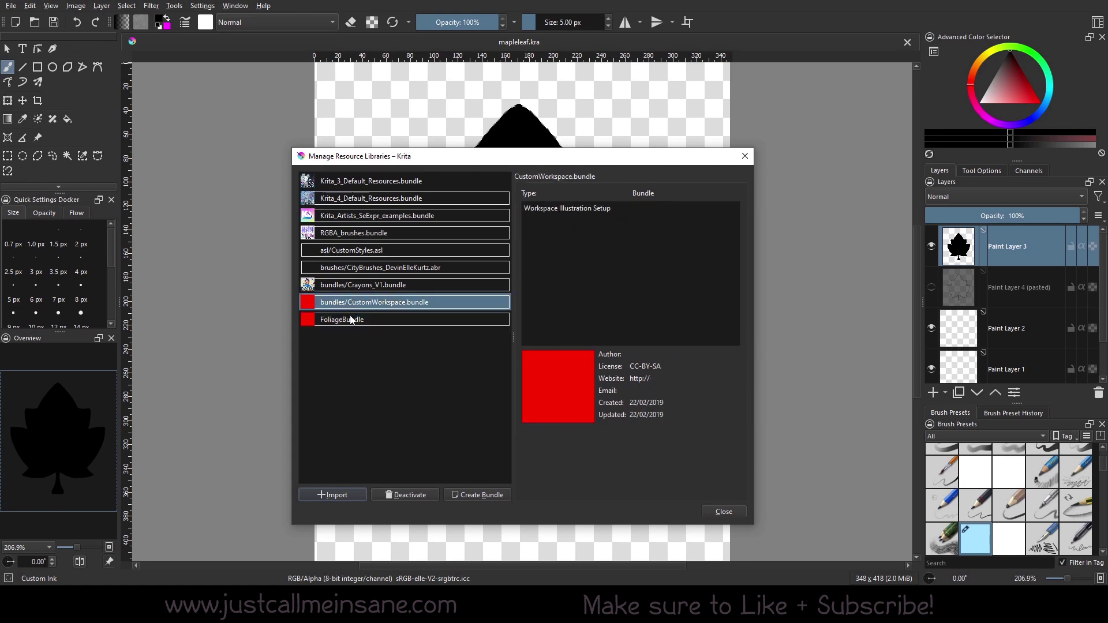
pyautogui.click(351, 320)
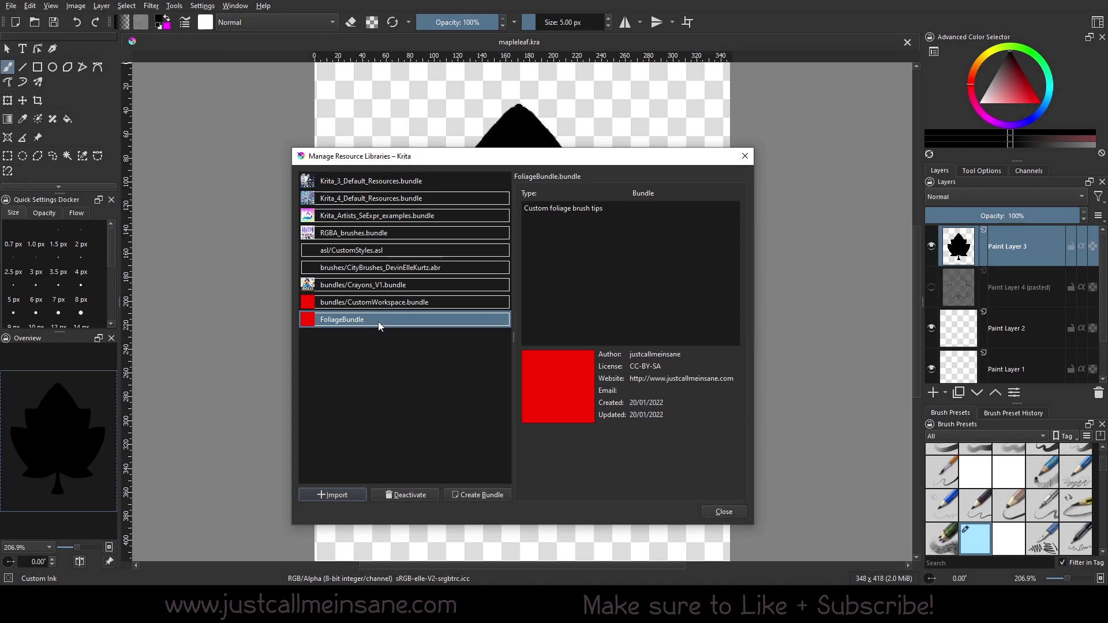
# Step: Deactivate the FoliageBundle library, then activate it again
pyautogui.click(413, 497)
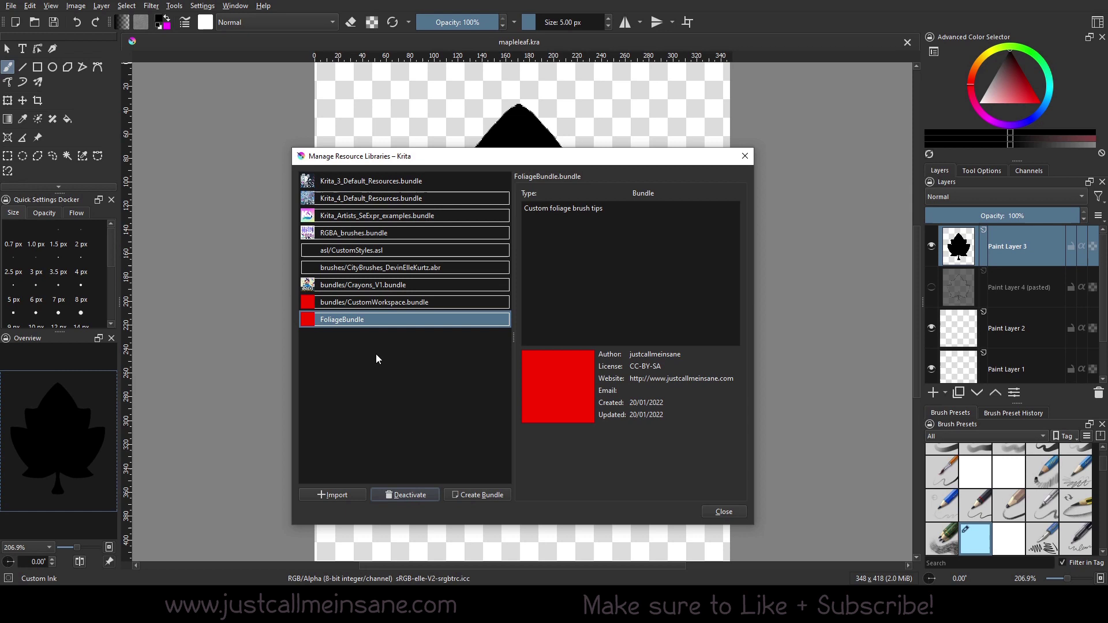
pyautogui.click(368, 319)
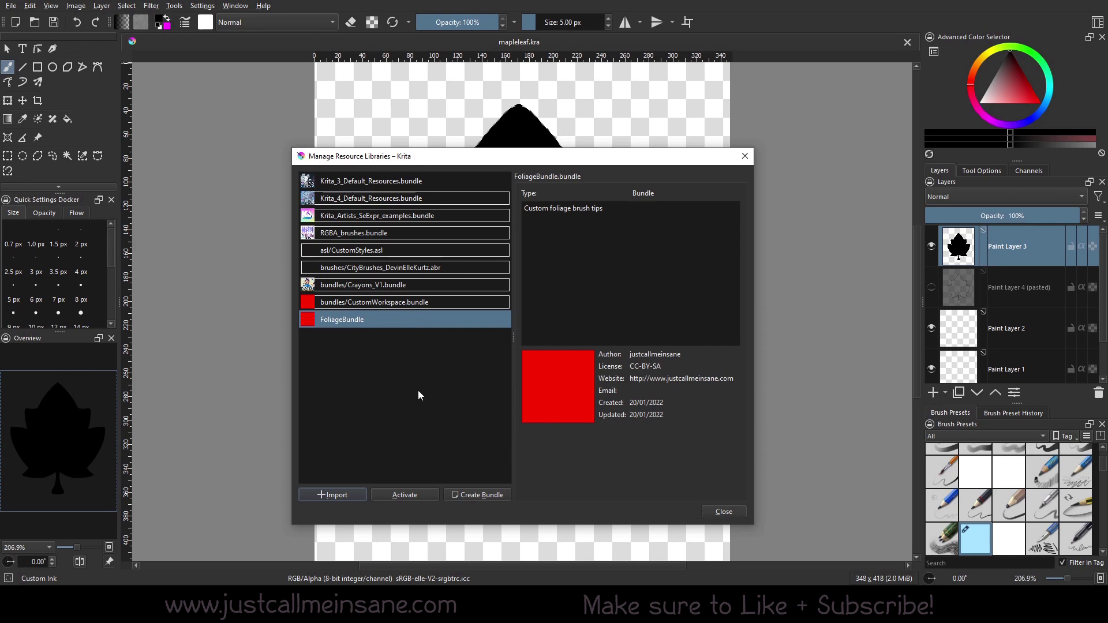
pyautogui.click(418, 494)
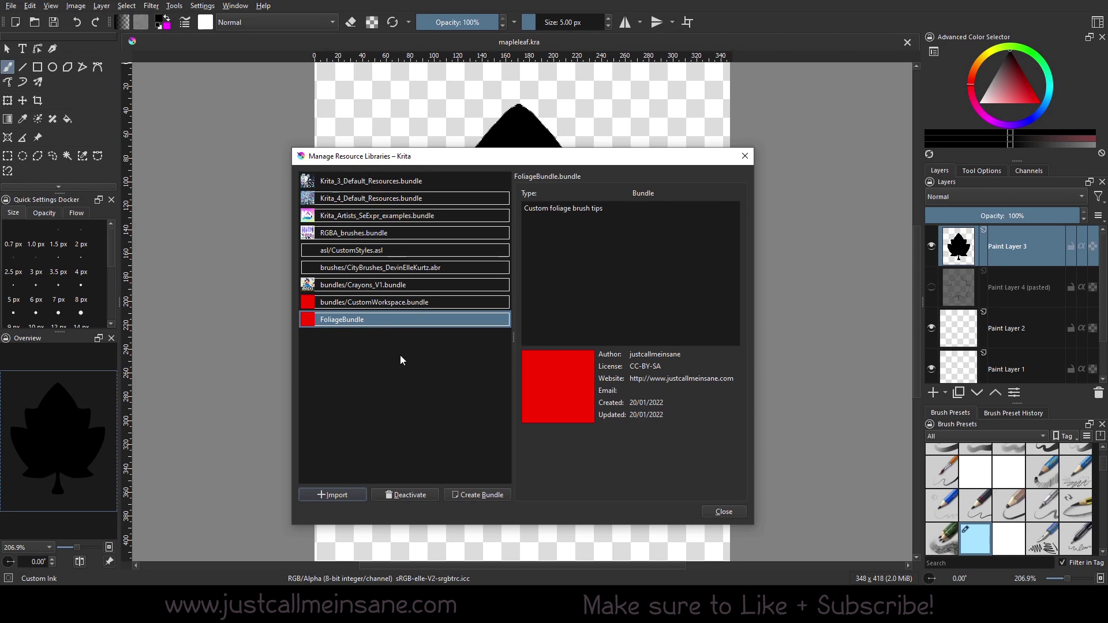
# Step: Import FoliageBundle.bundle from Documents\Brushes\kritaBundles, overwriting the installed copy, and reselect it
pyautogui.click(347, 494)
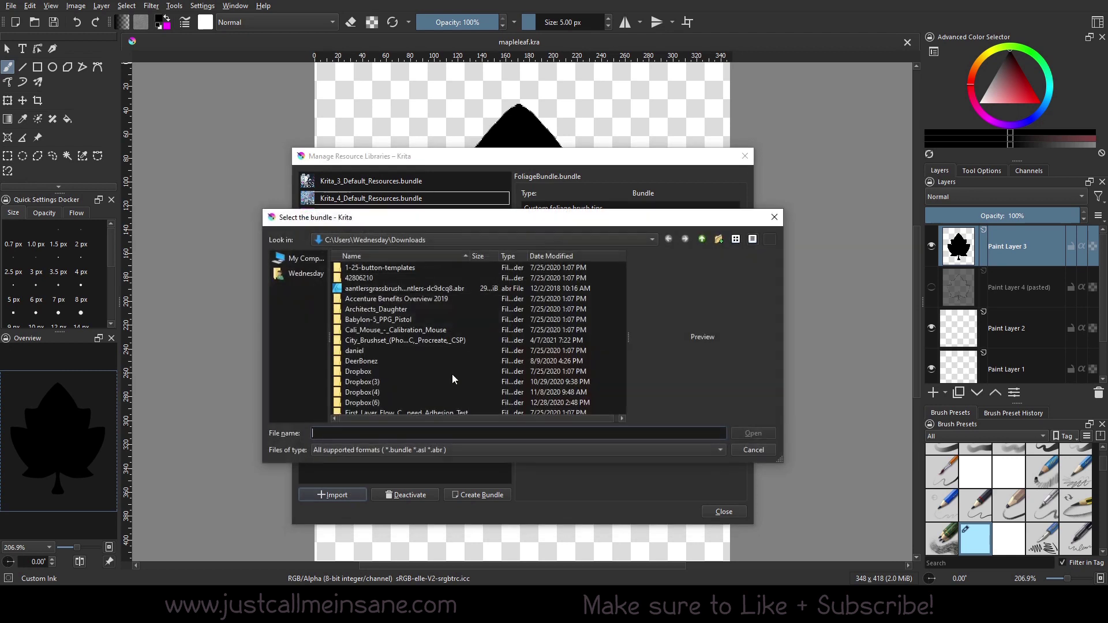
pyautogui.click(317, 275)
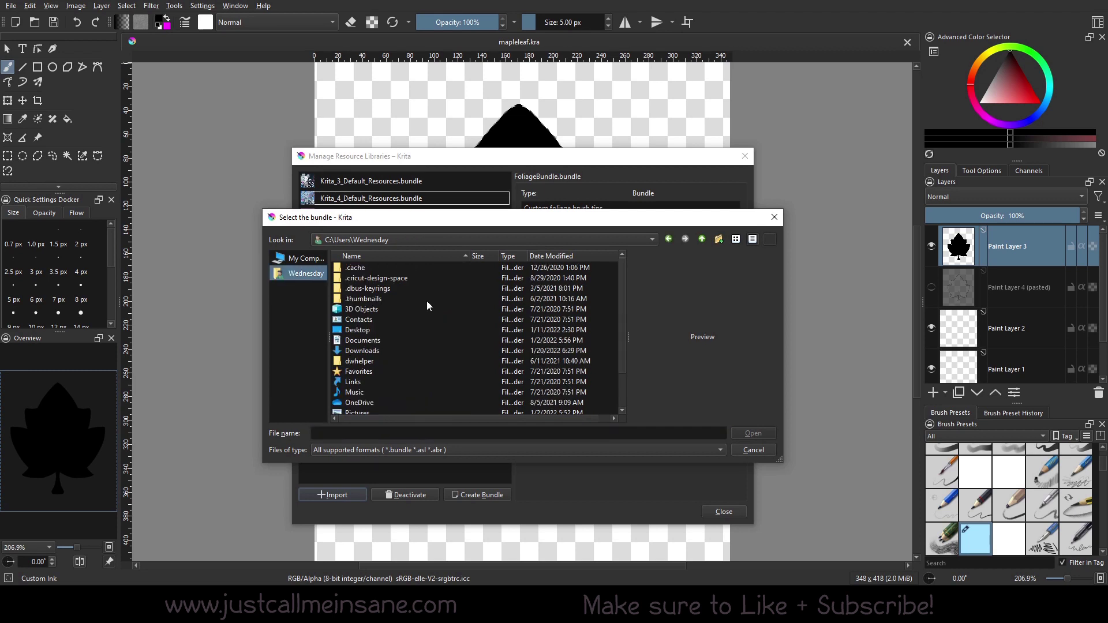
pyautogui.doubleClick(370, 341)
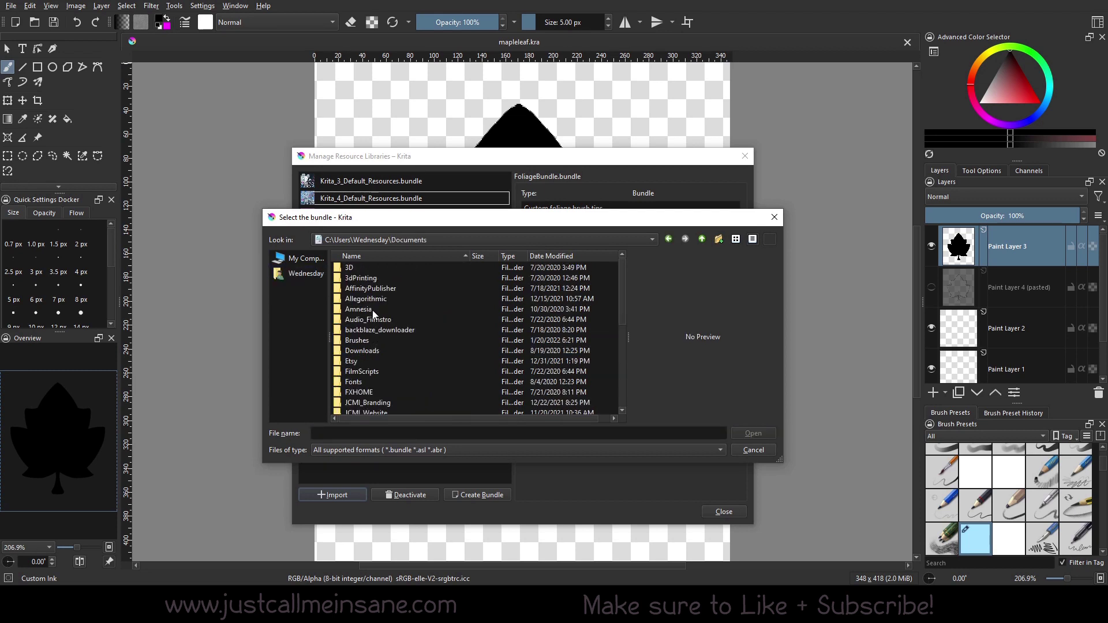
pyautogui.doubleClick(369, 341)
pyautogui.doubleClick(382, 288)
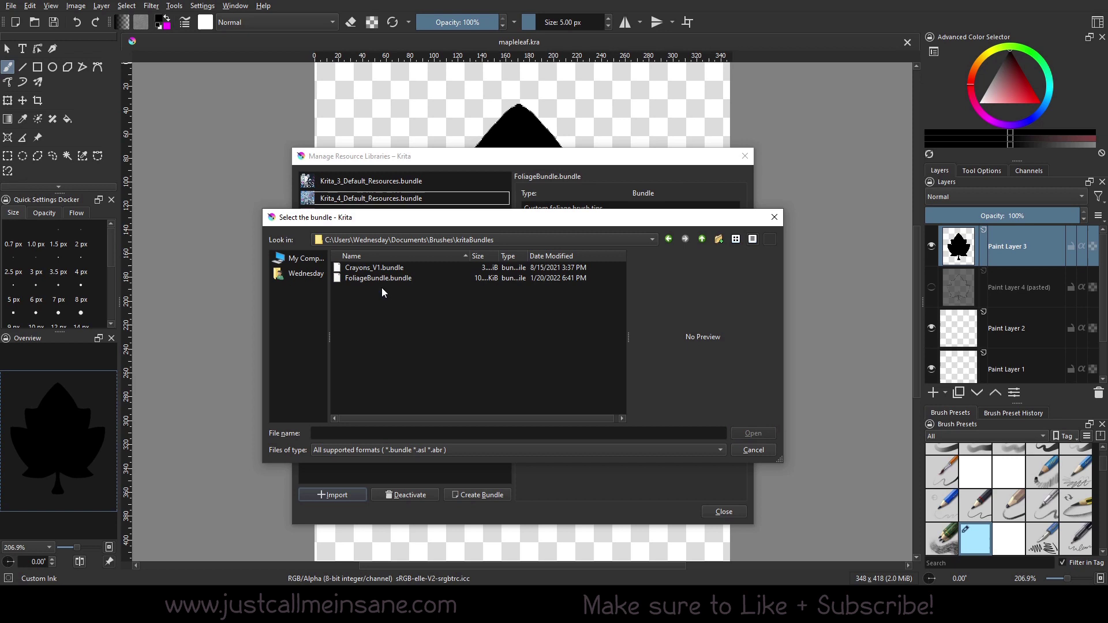
pyautogui.click(402, 280)
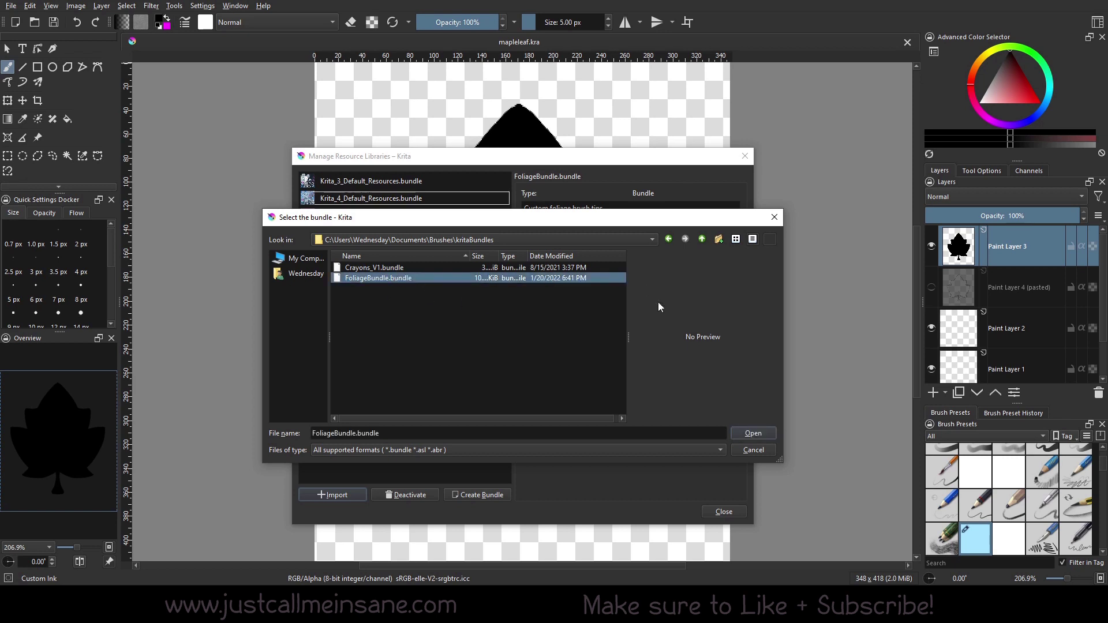
pyautogui.click(750, 434)
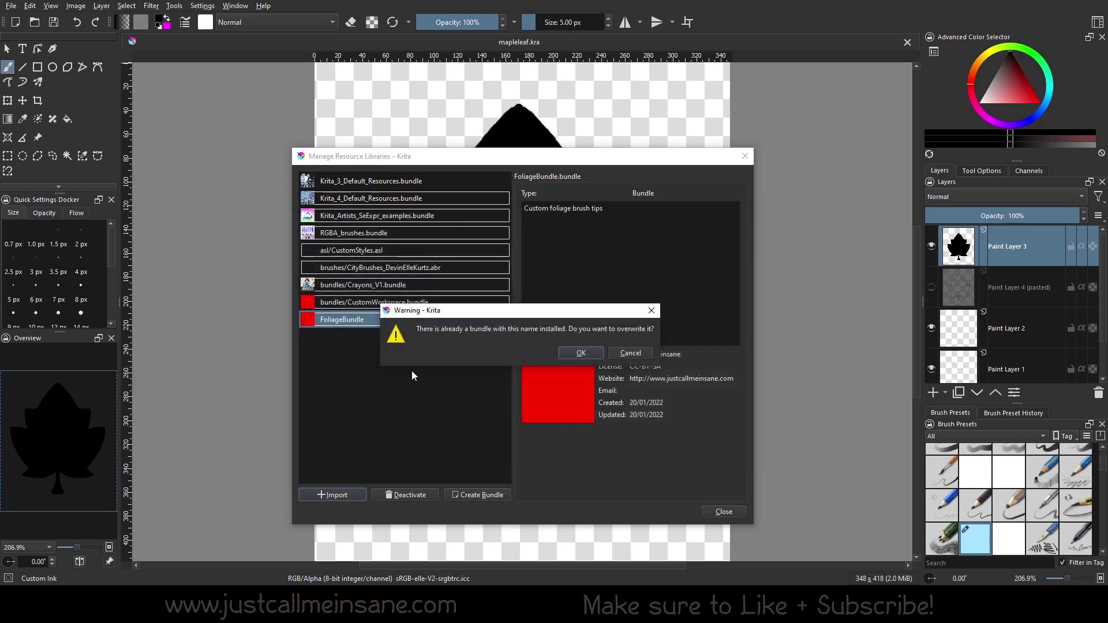
pyautogui.click(573, 353)
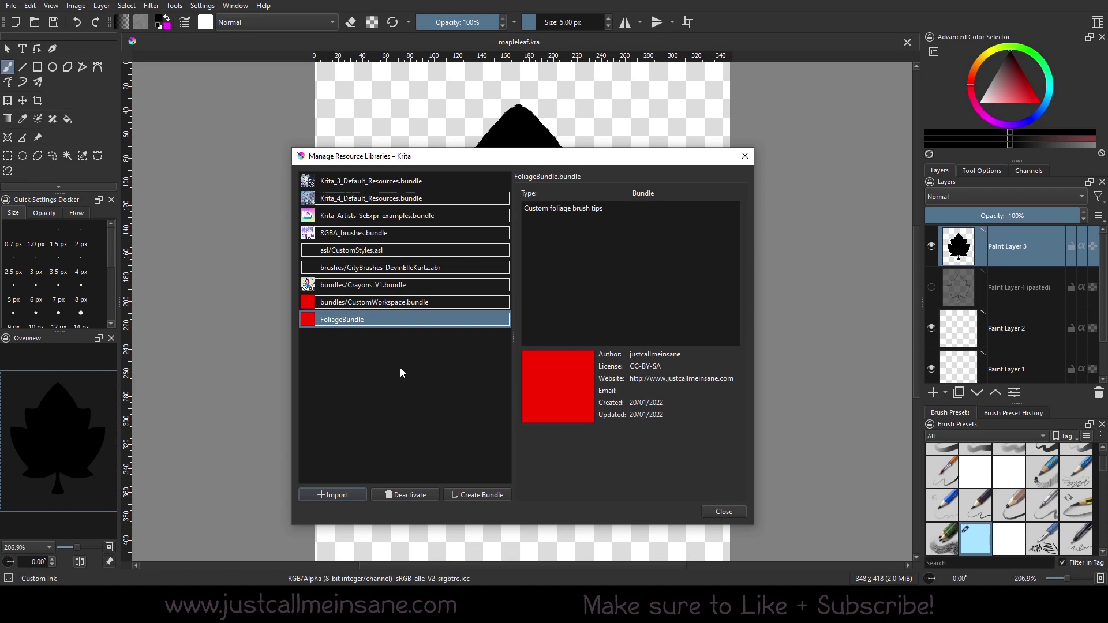
pyautogui.press('Up')
pyautogui.click(366, 317)
# Step: Open a new Create Resource Bundle form and close it without saving
pyautogui.click(491, 496)
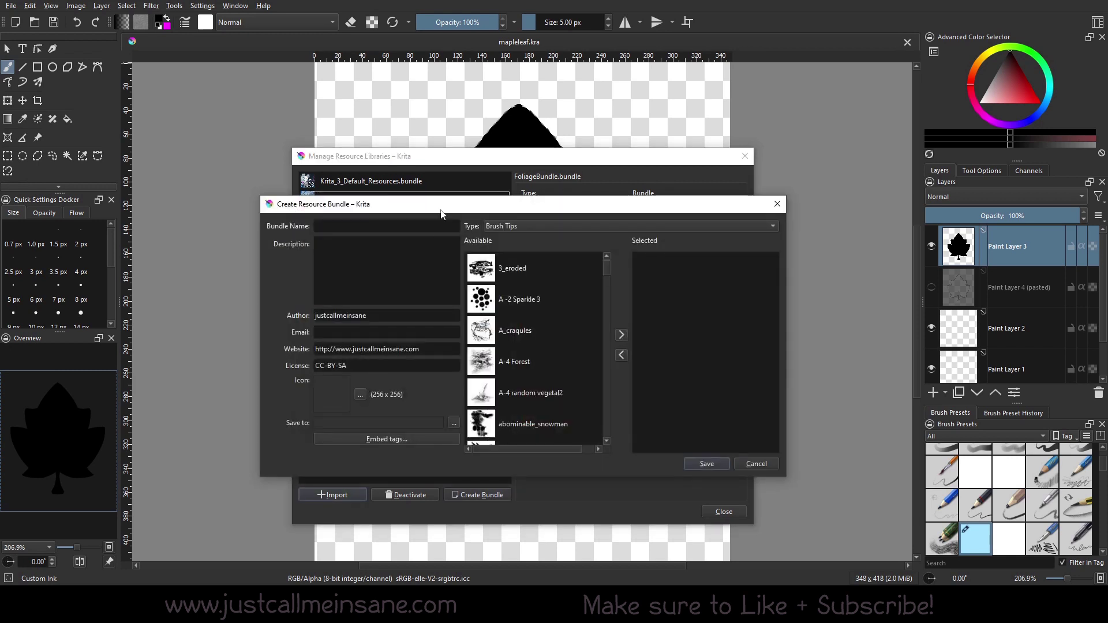
pyautogui.moveTo(444, 212); pyautogui.dragTo(325, 204)
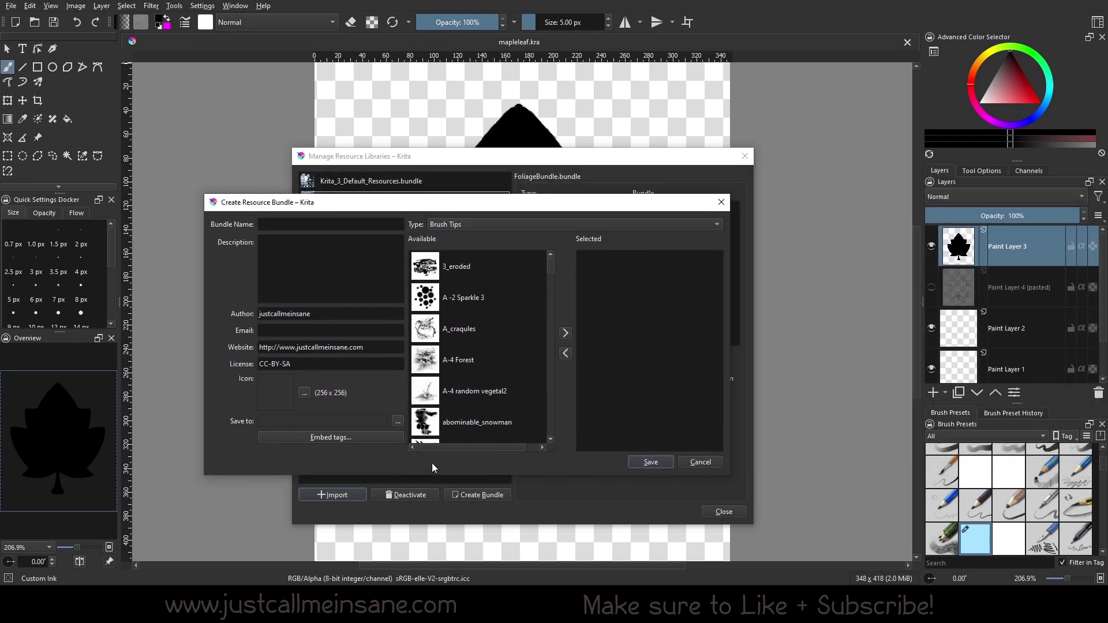
pyautogui.click(703, 462)
# Step: Deactivate the CityBrushes_DevinElleKurtz.abr library and close Manage Resource Libraries
pyautogui.click(383, 269)
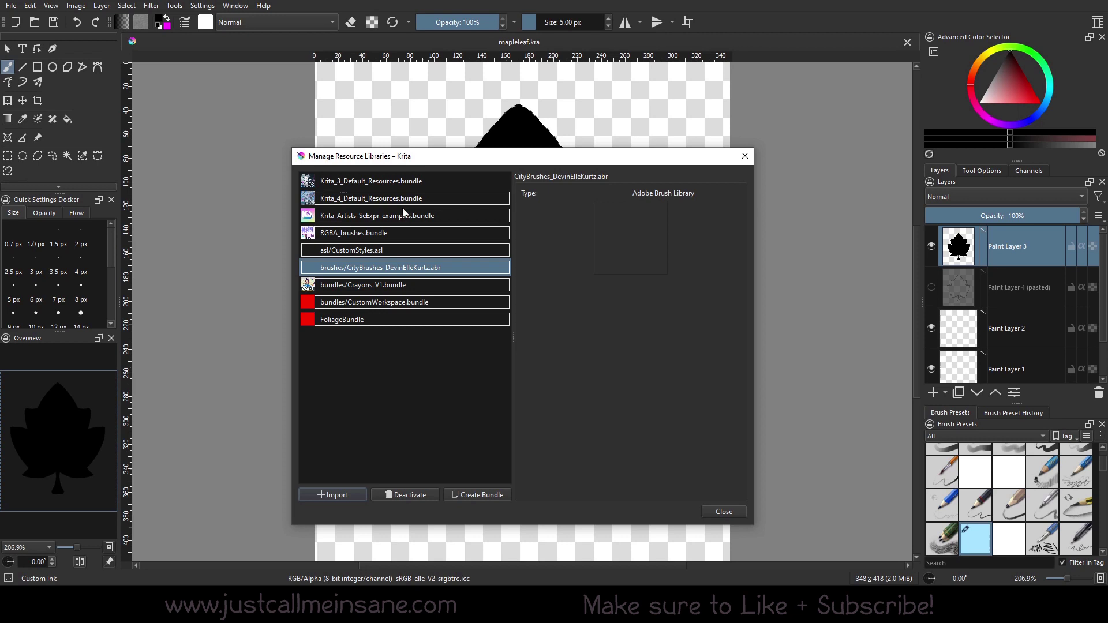
pyautogui.click(404, 494)
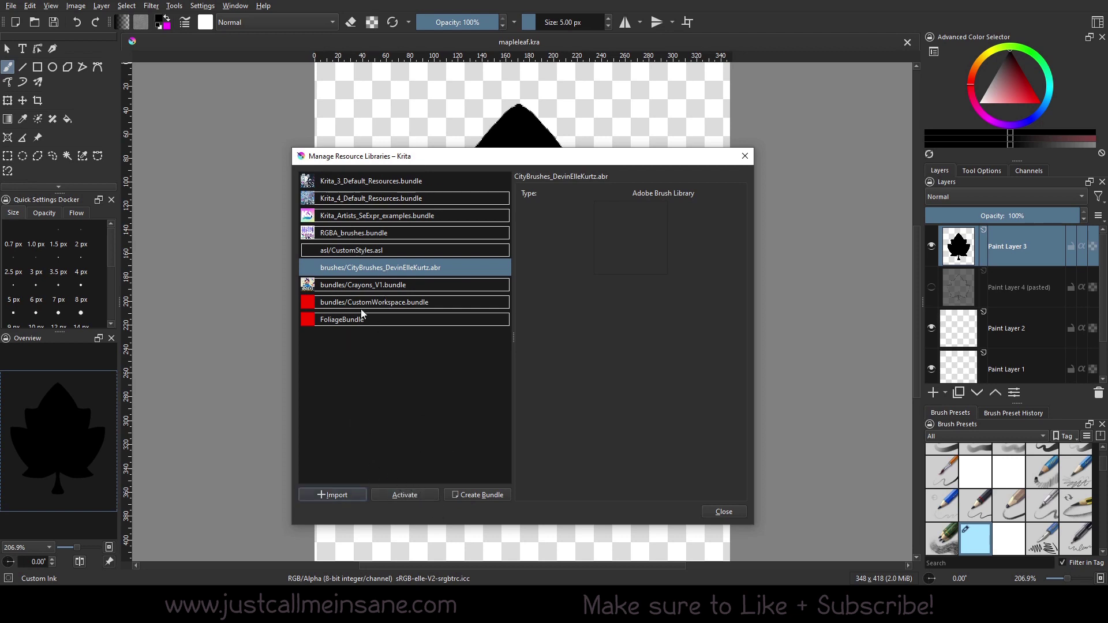
pyautogui.click(751, 158)
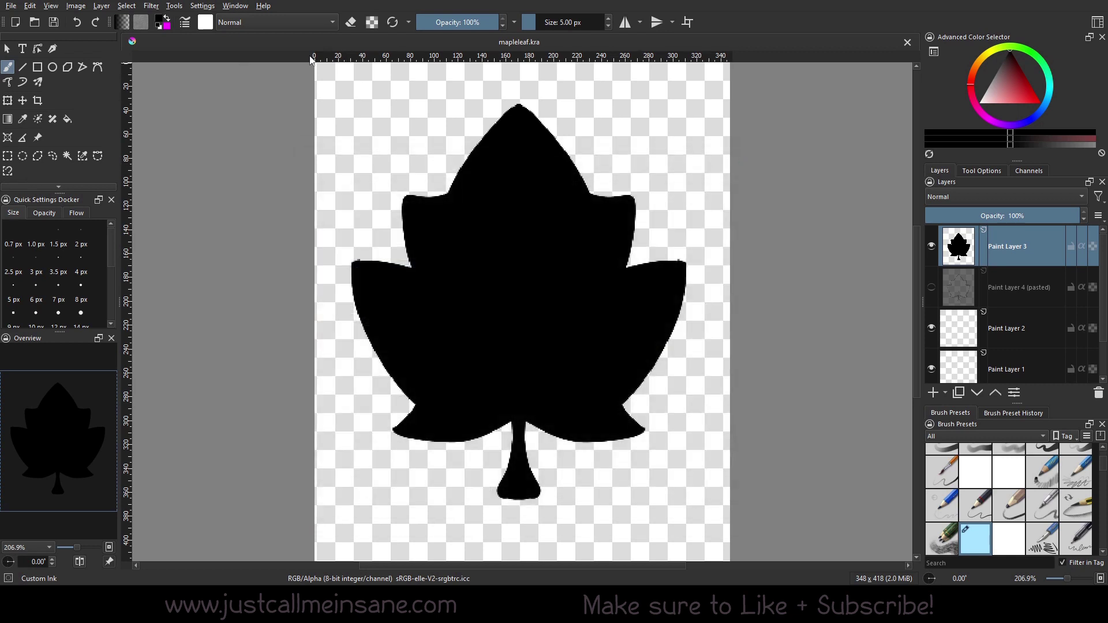
# Step: Open Manage Resources from Settings and inspect the Custom Ink New and Custom Square presets
pyautogui.click(199, 7)
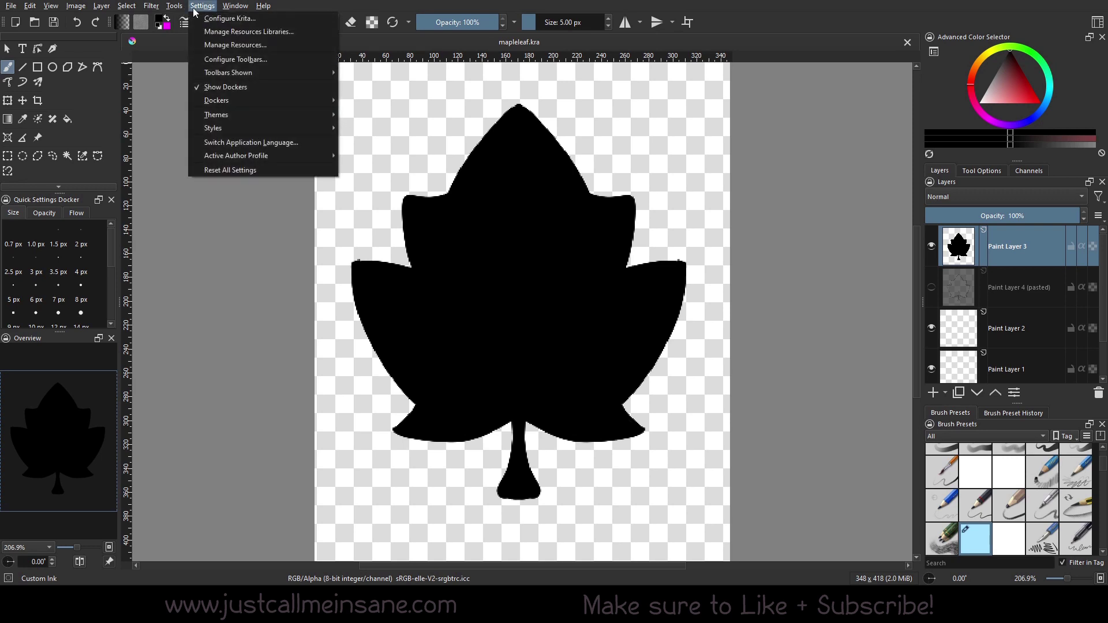
pyautogui.click(206, 45)
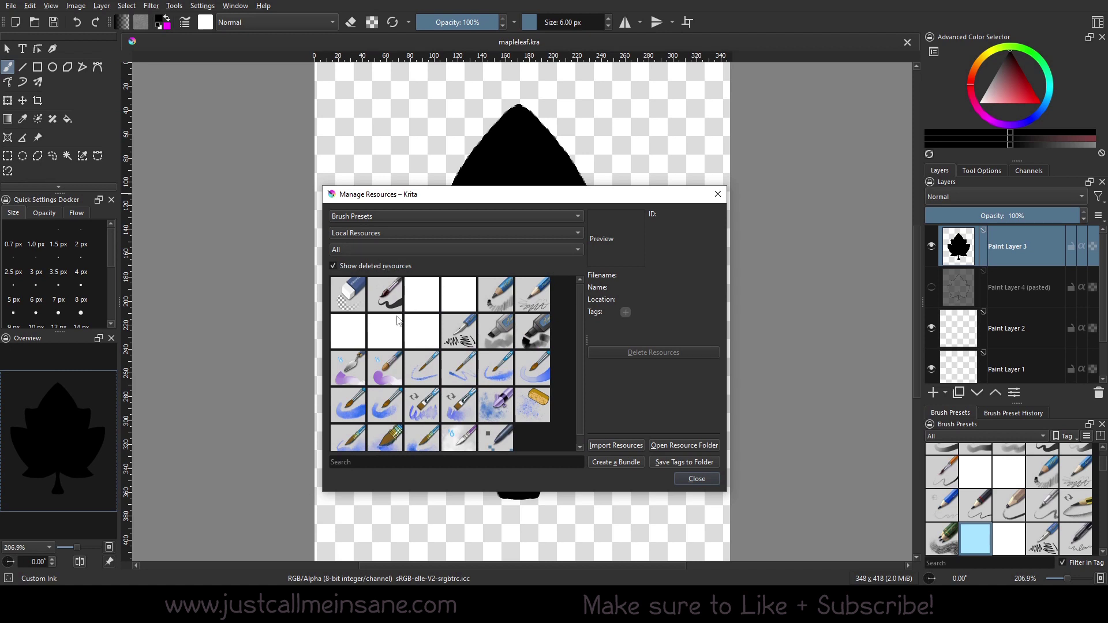
pyautogui.click(400, 331)
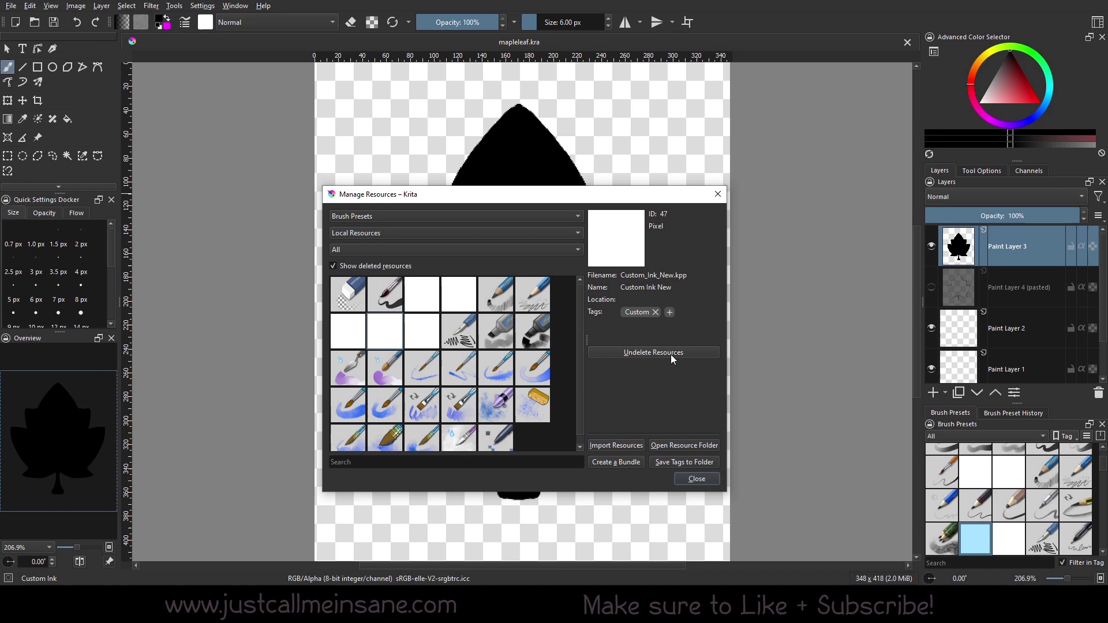
pyautogui.click(422, 329)
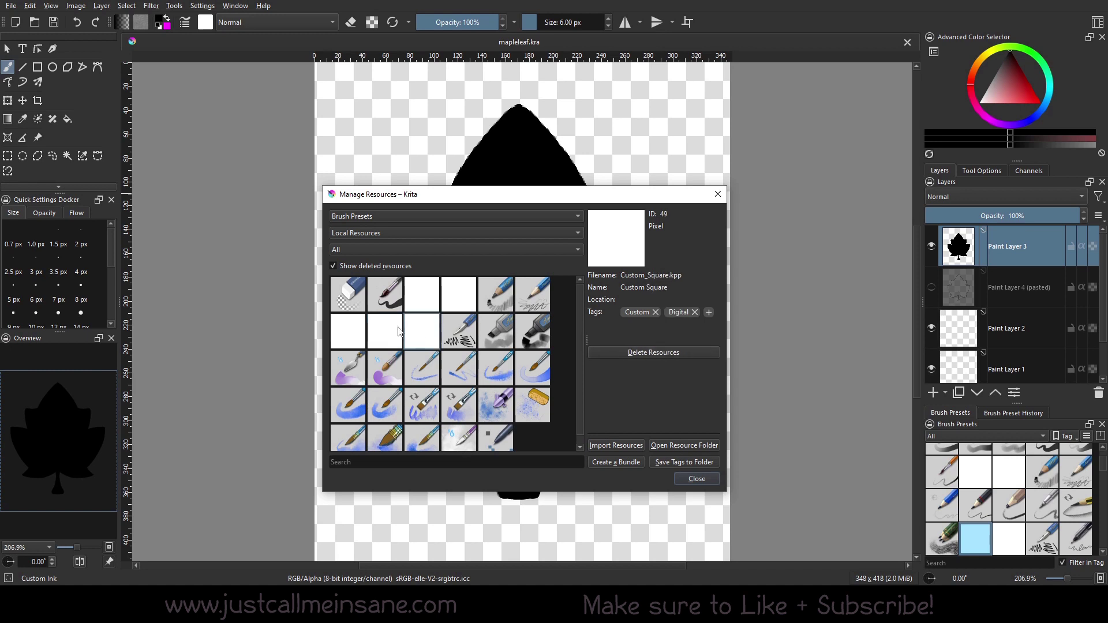
pyautogui.keyDown('ctrl'); pyautogui.click(398, 332); pyautogui.keyUp('ctrl')
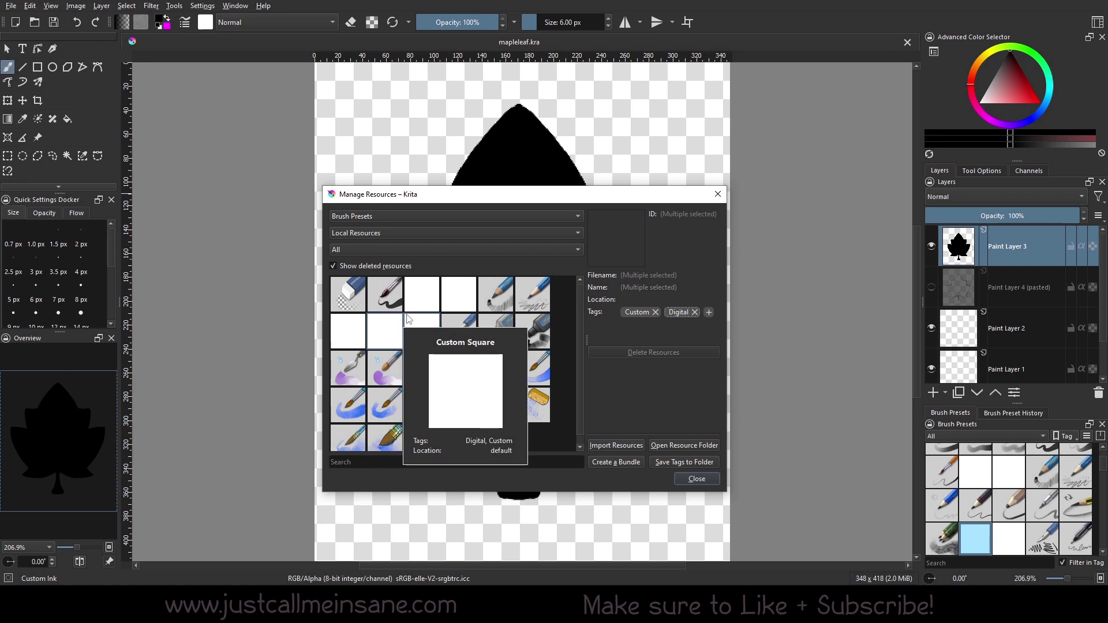
# Step: Select the deleted Custom Square and Custom Ink New presets together and undelete them
pyautogui.moveTo(426, 325)
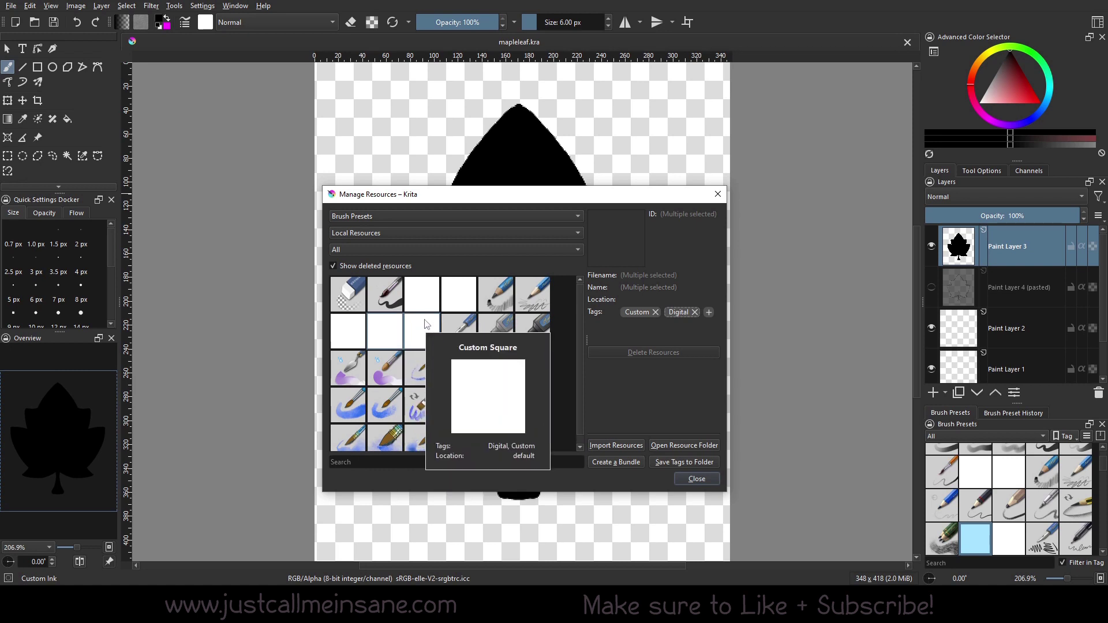
pyautogui.click(426, 324)
pyautogui.click(396, 335)
pyautogui.click(423, 331)
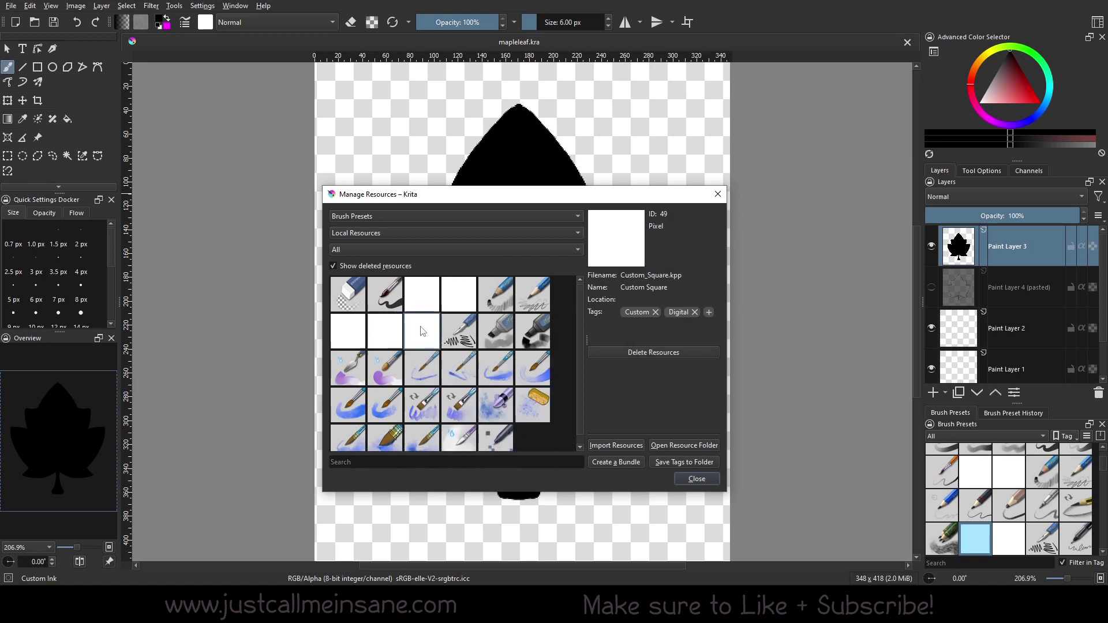
pyautogui.click(393, 333)
pyautogui.click(360, 332)
pyautogui.keyDown('ctrl'); pyautogui.click(386, 335); pyautogui.keyUp('ctrl')
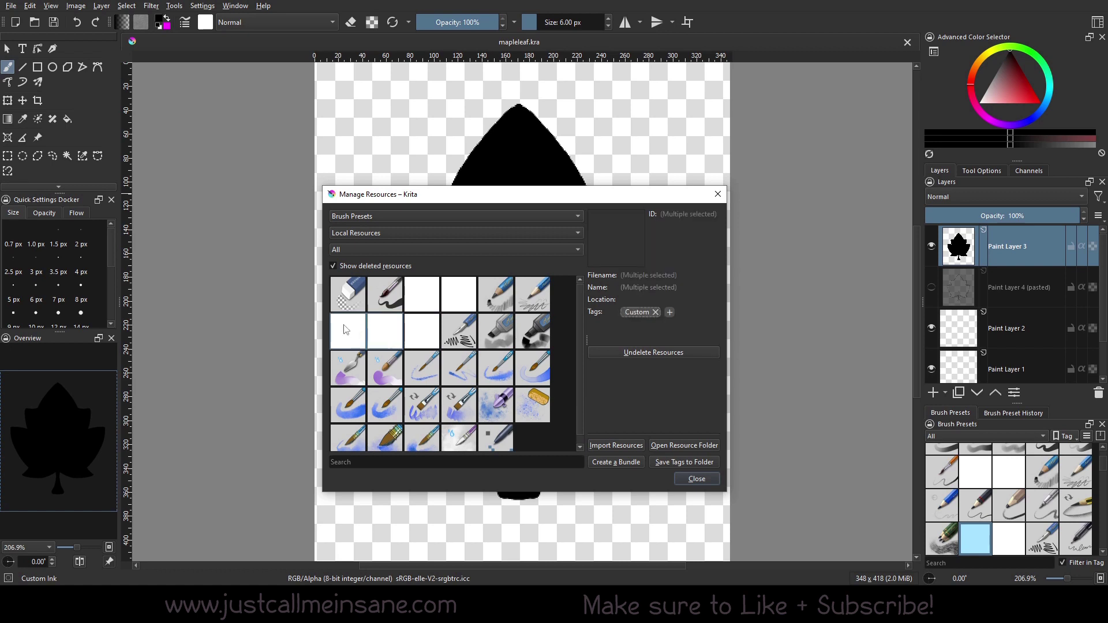
pyautogui.click(650, 352)
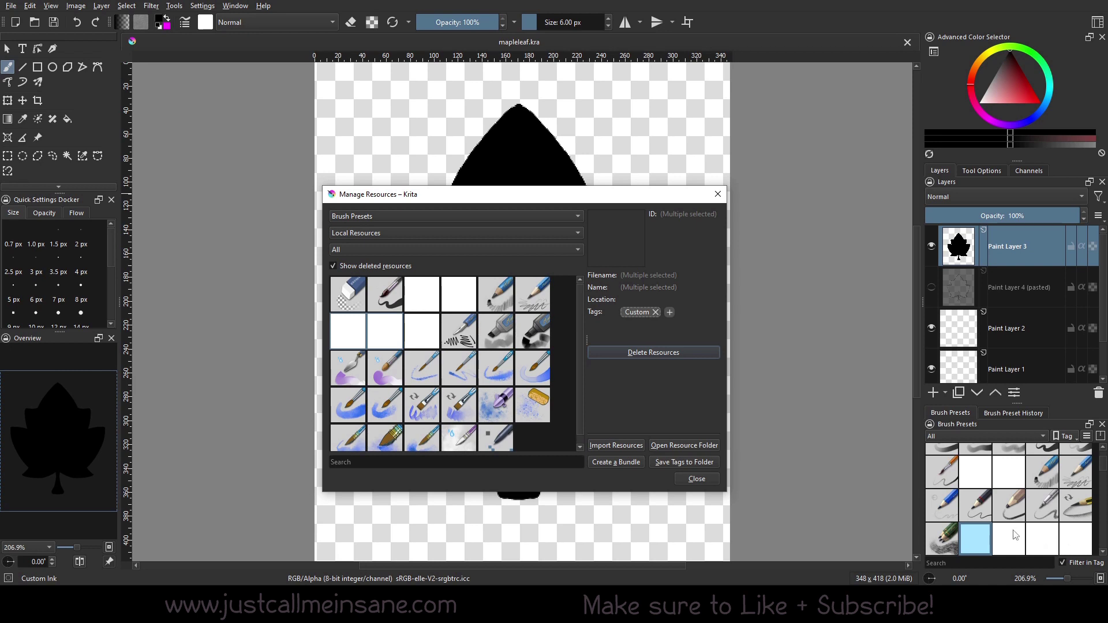
pyautogui.click(391, 332)
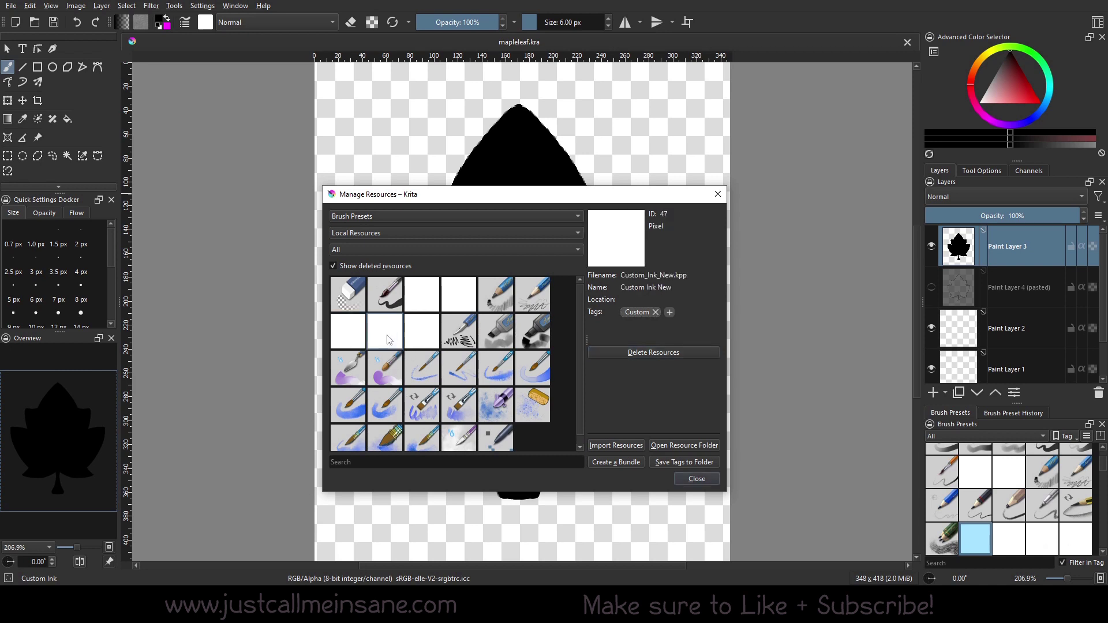
# Step: Hide deleted resources and list the Krita_3, then Krita_4 default bundle presets
pyautogui.click(360, 338)
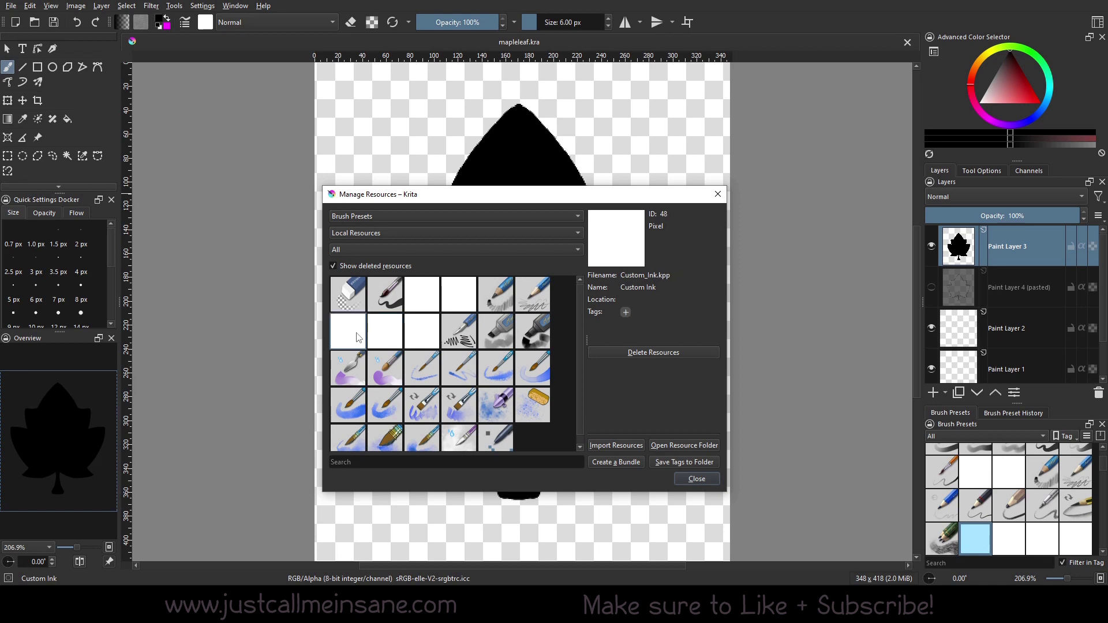
pyautogui.click(382, 267)
pyautogui.click(386, 226)
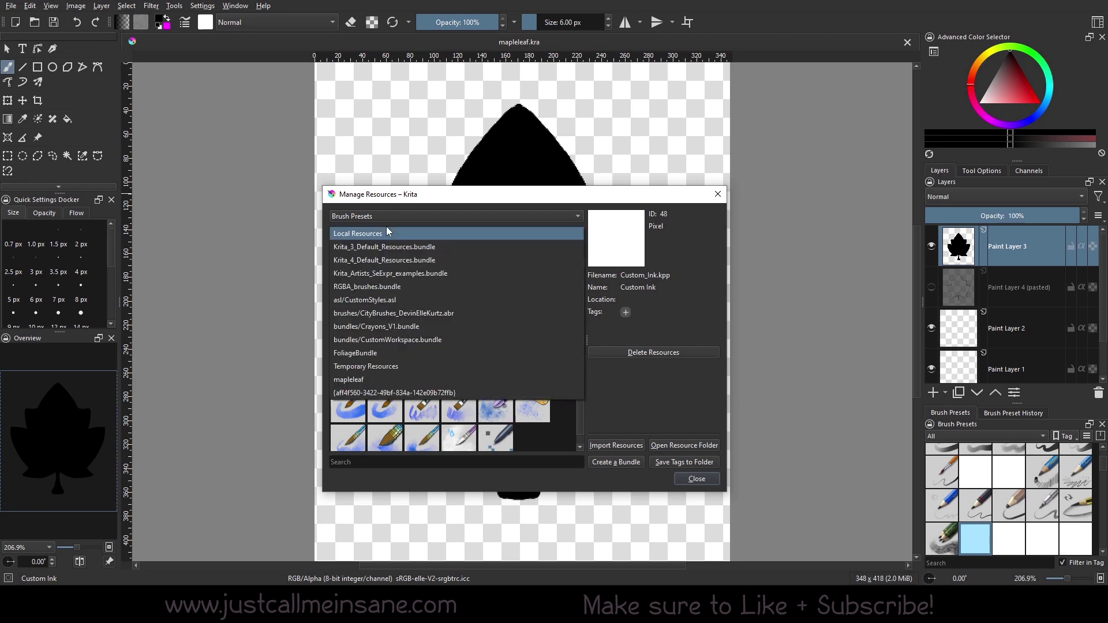
pyautogui.click(390, 244)
pyautogui.click(376, 266)
pyautogui.click(377, 266)
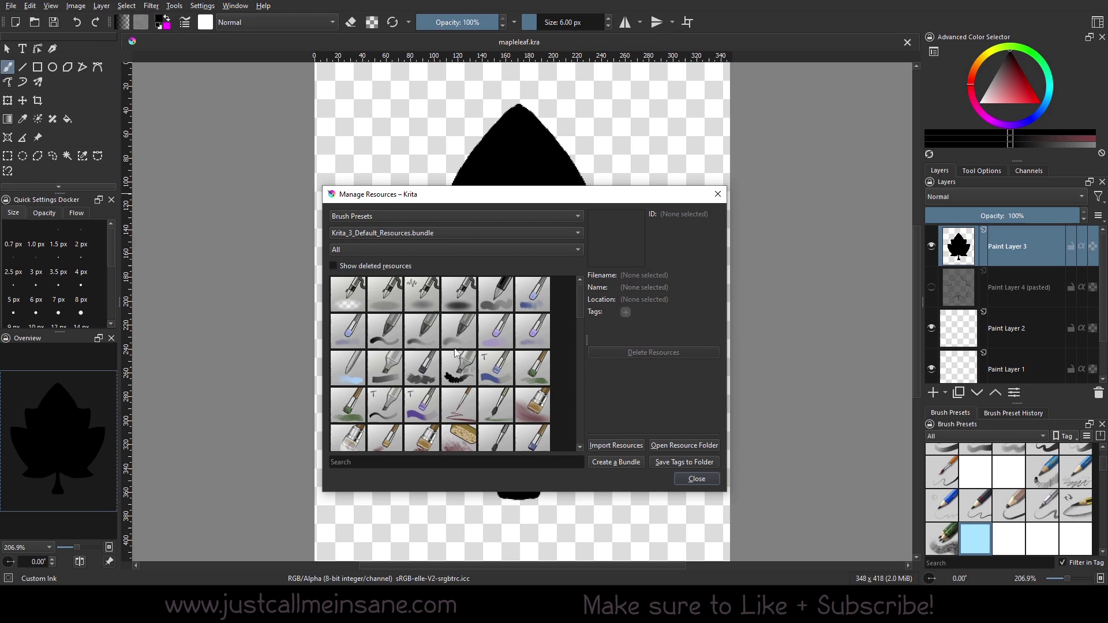
pyautogui.click(407, 233)
pyautogui.click(402, 251)
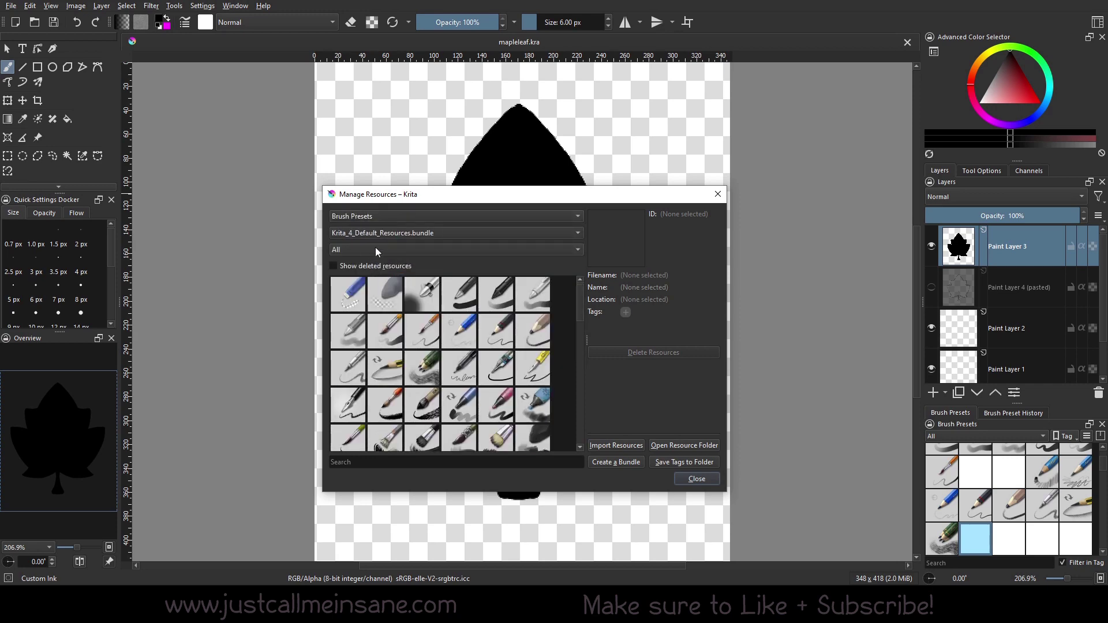
pyautogui.moveTo(583, 309); pyautogui.dragTo(584, 438)
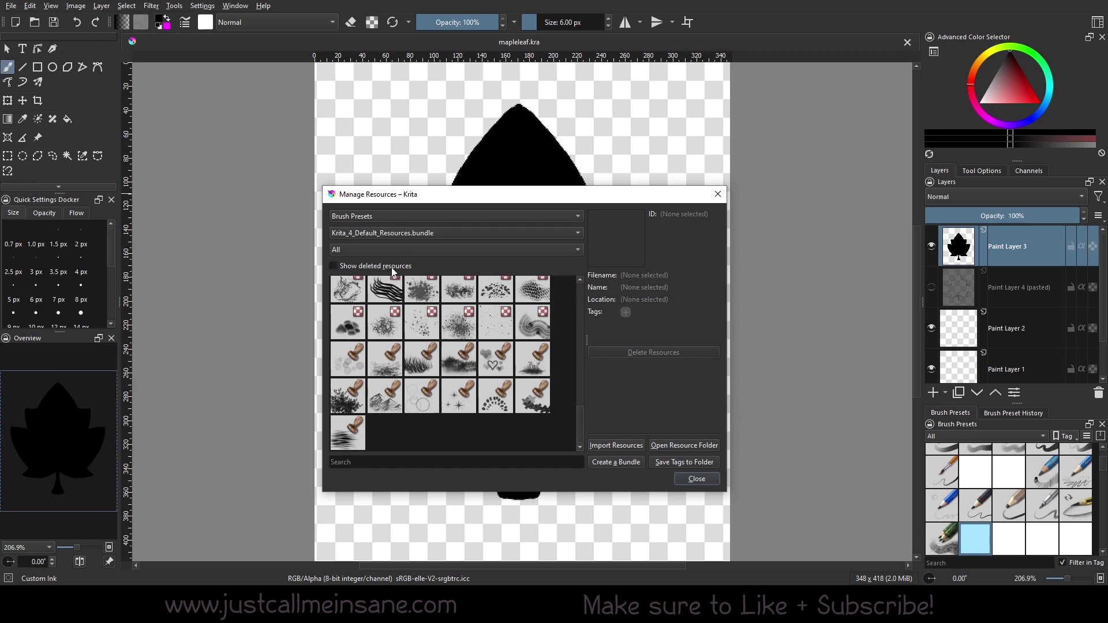
pyautogui.moveTo(580, 425); pyautogui.dragTo(564, 305)
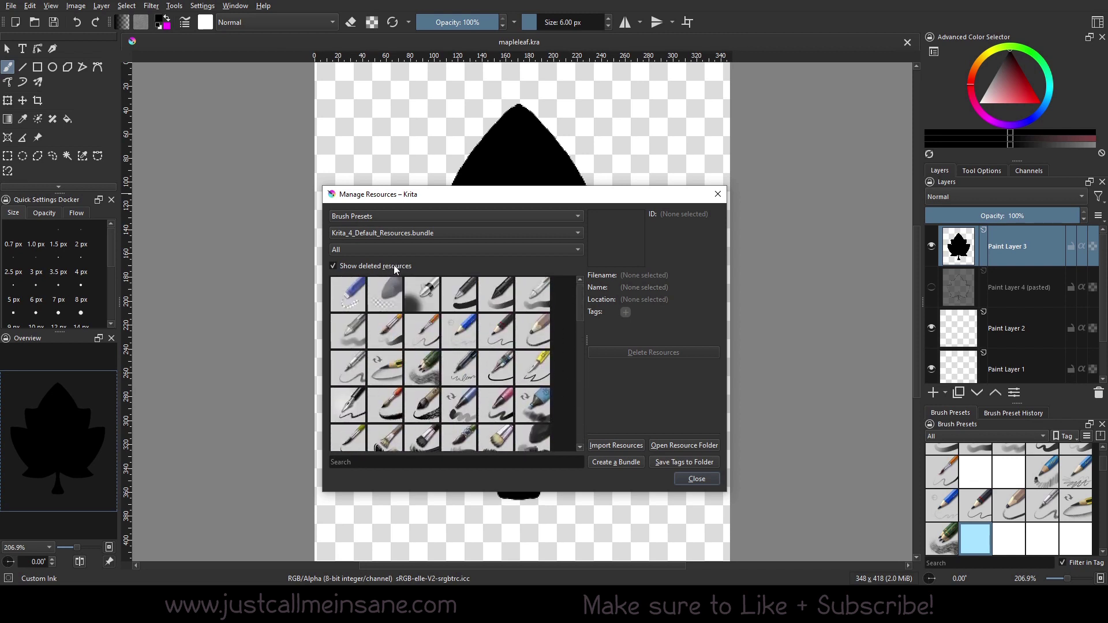
# Step: Delete the e) Marker Chisel Smooth preset, then show deleted resources and reselect it
pyautogui.click(540, 360)
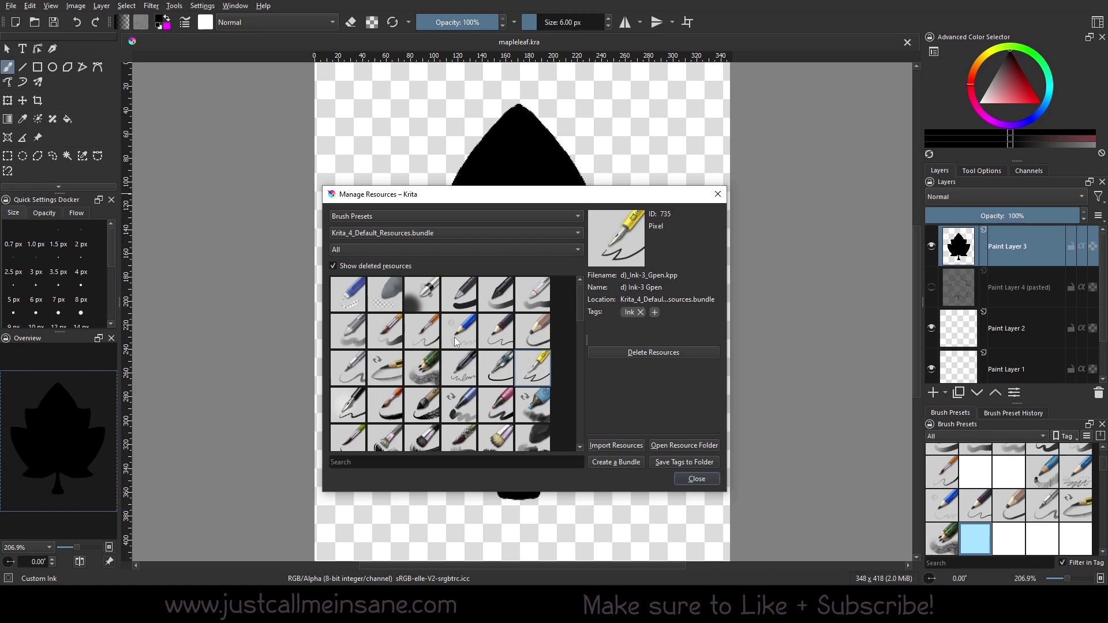
pyautogui.click(459, 404)
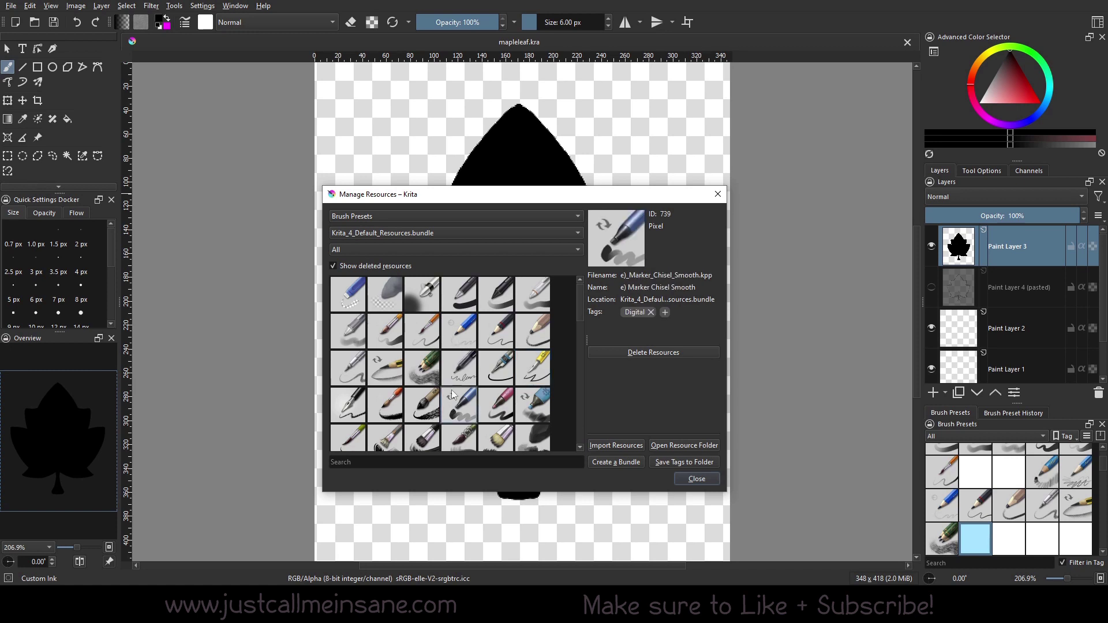
pyautogui.click(365, 267)
pyautogui.click(634, 353)
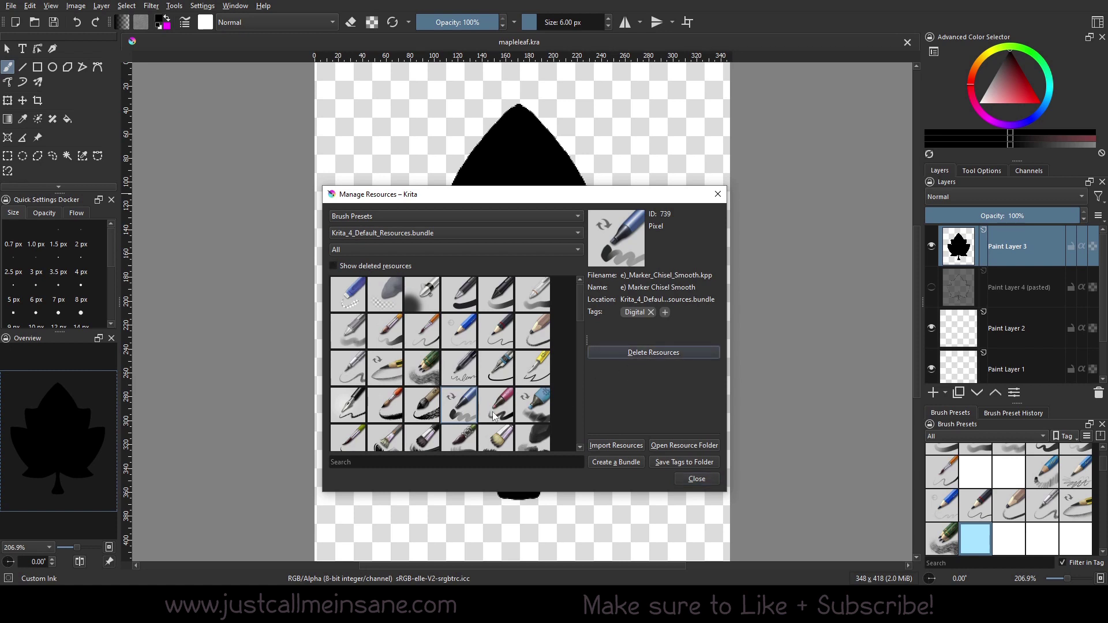
pyautogui.click(387, 268)
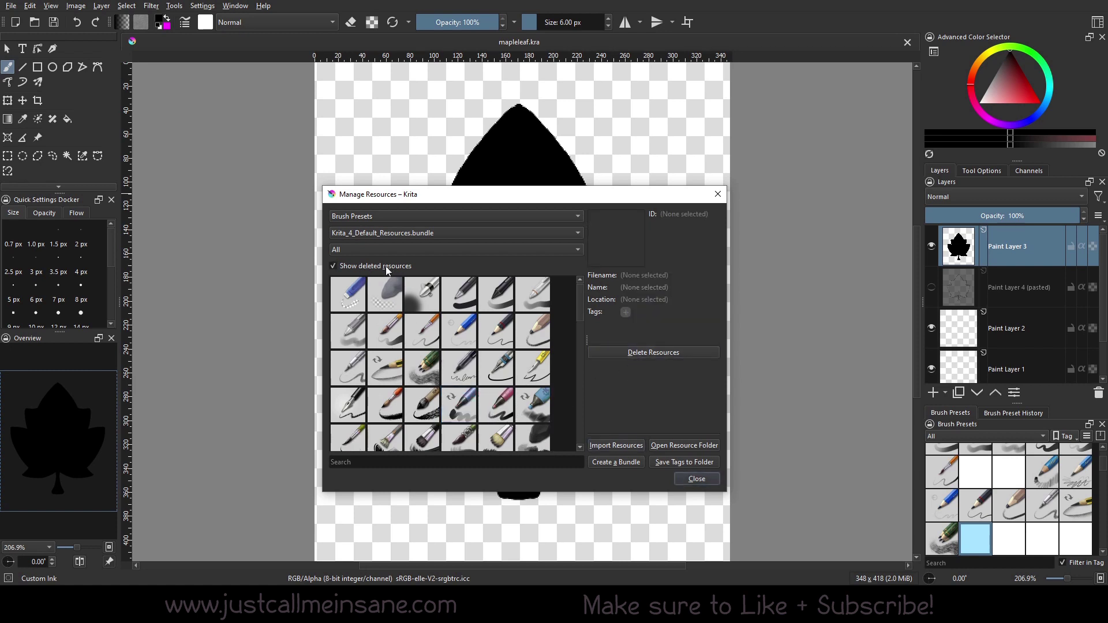
pyautogui.click(460, 408)
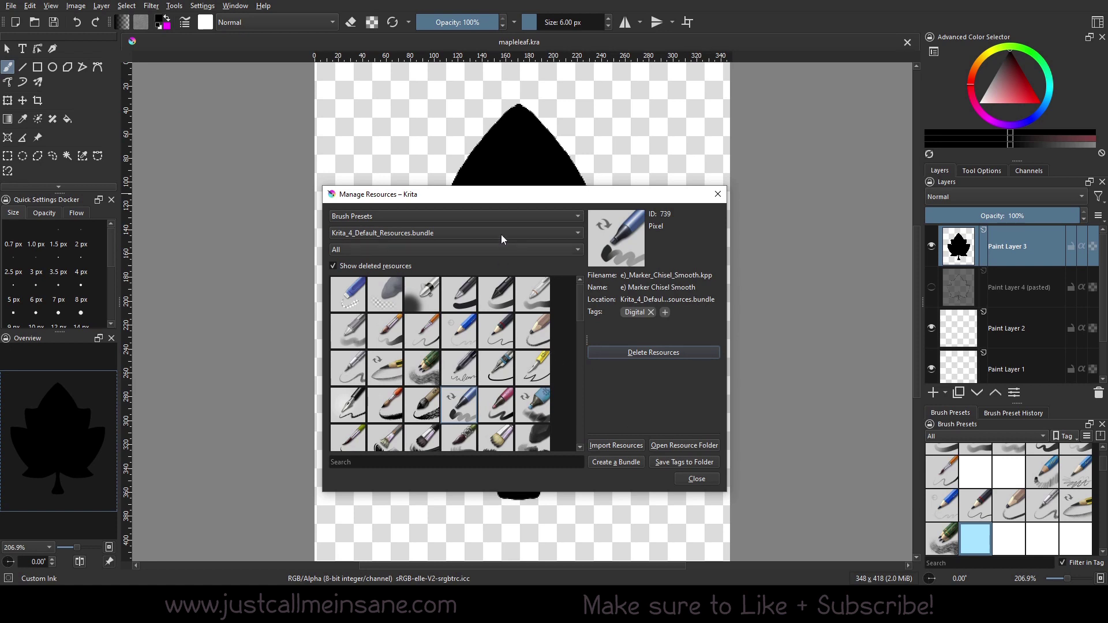
pyautogui.moveTo(495, 200); pyautogui.dragTo(492, 201)
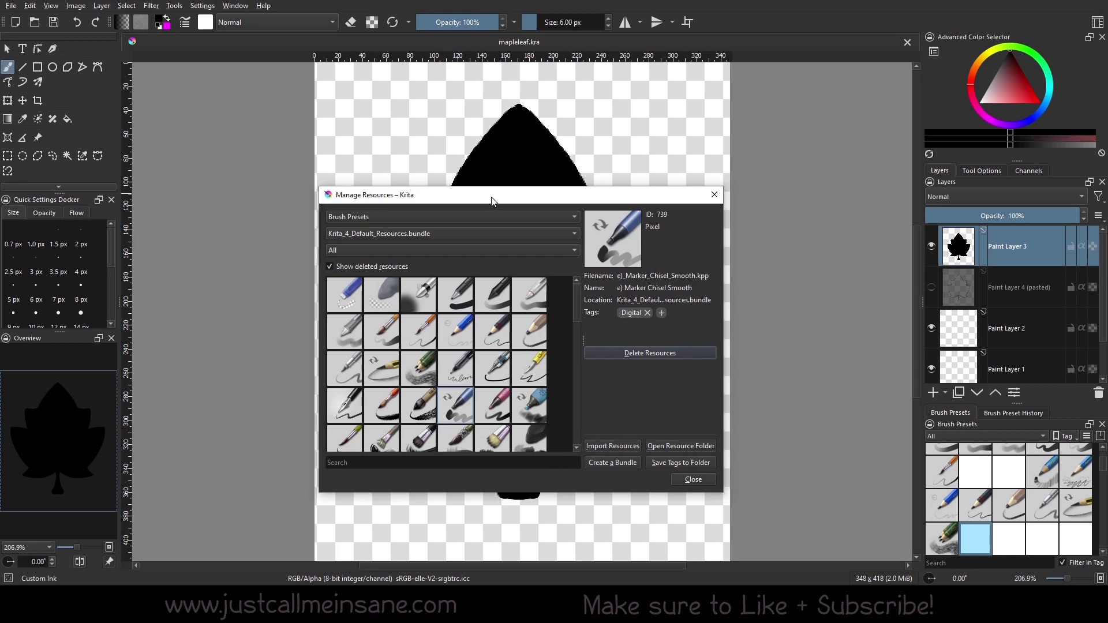
pyautogui.click(681, 446)
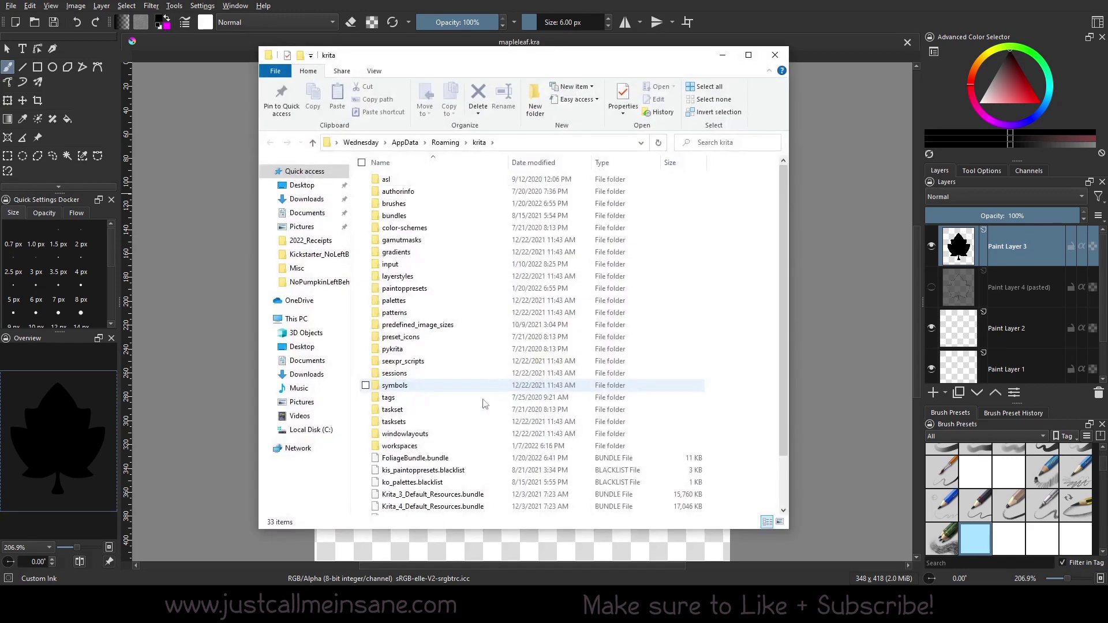
pyautogui.click(776, 55)
pyautogui.click(682, 446)
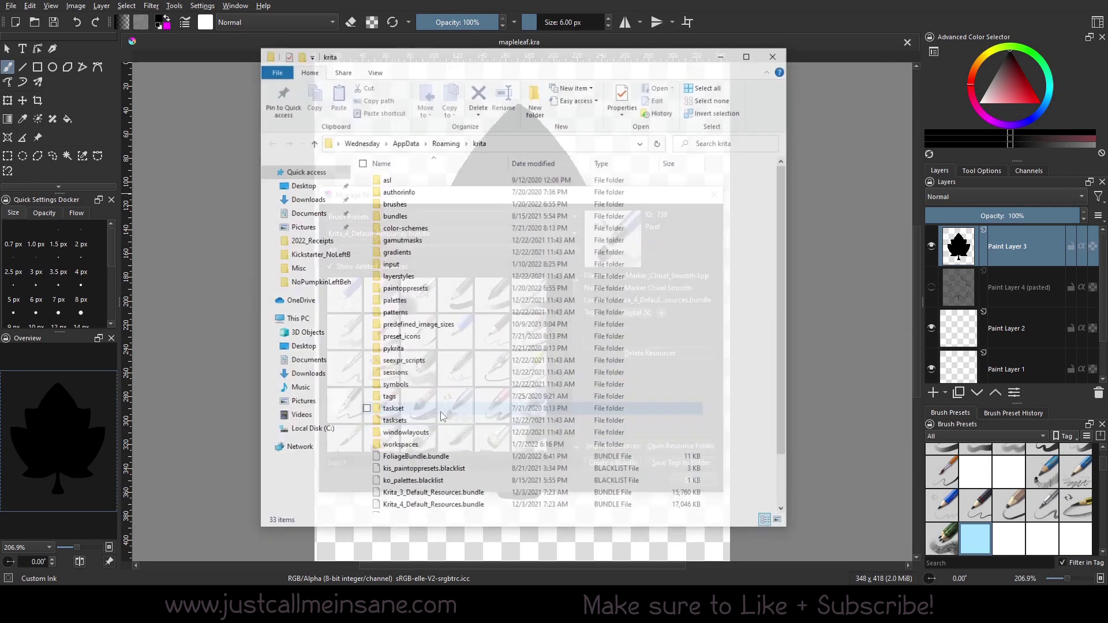
pyautogui.click(776, 55)
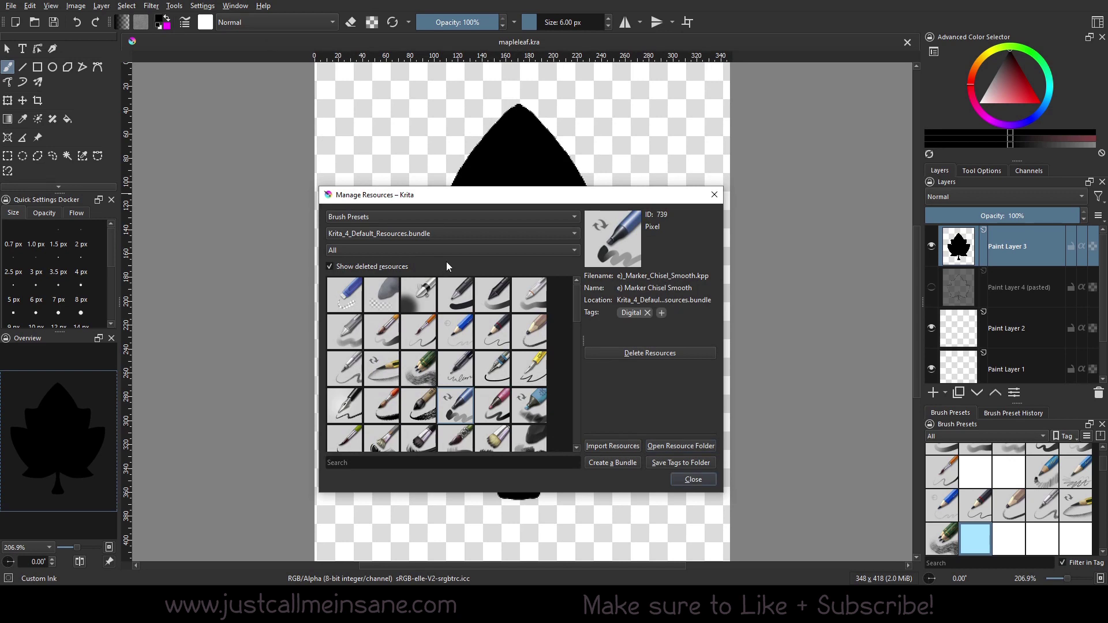
# Step: Dismiss the Manage Resources dialog with Escape
pyautogui.press('Escape')
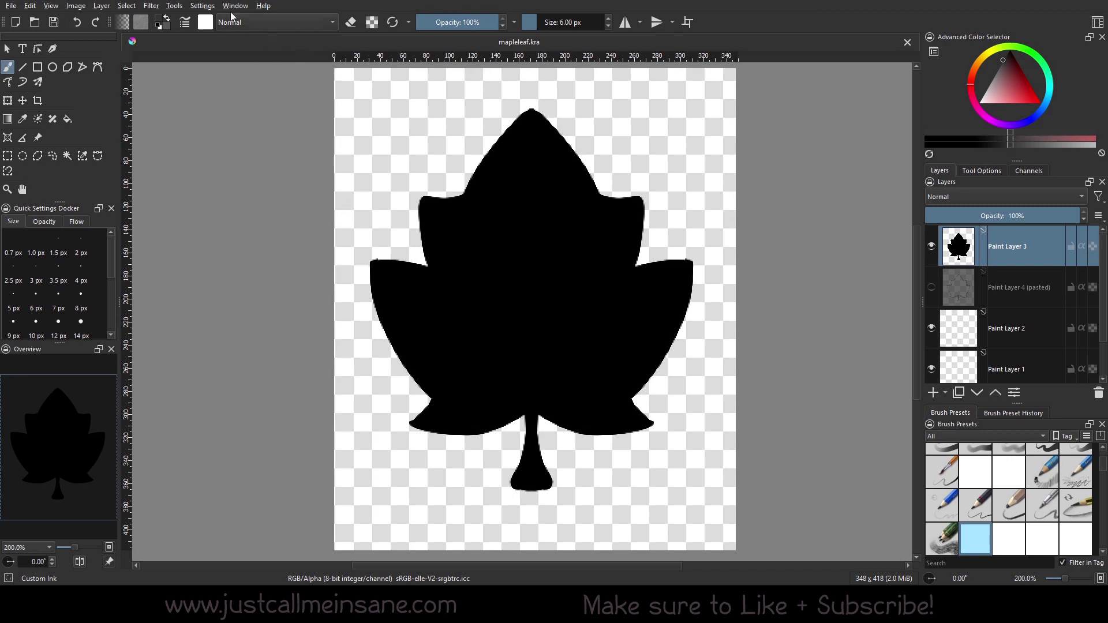
# Step: Start a new resource bundle named FoliageBrushTest from the resource manager
pyautogui.click(213, 8)
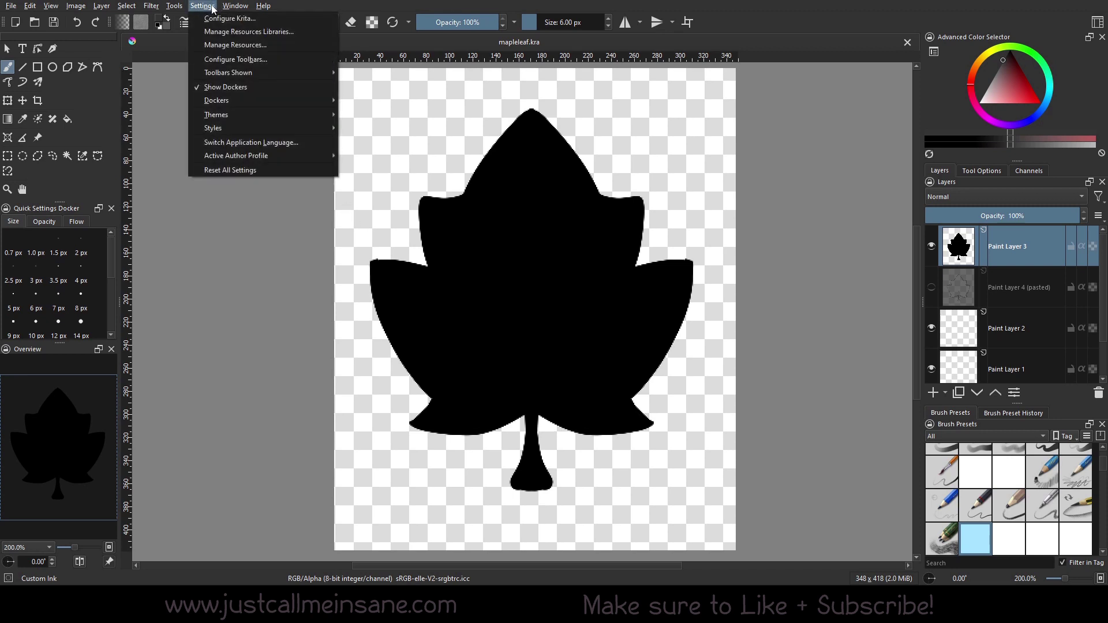
pyautogui.click(220, 45)
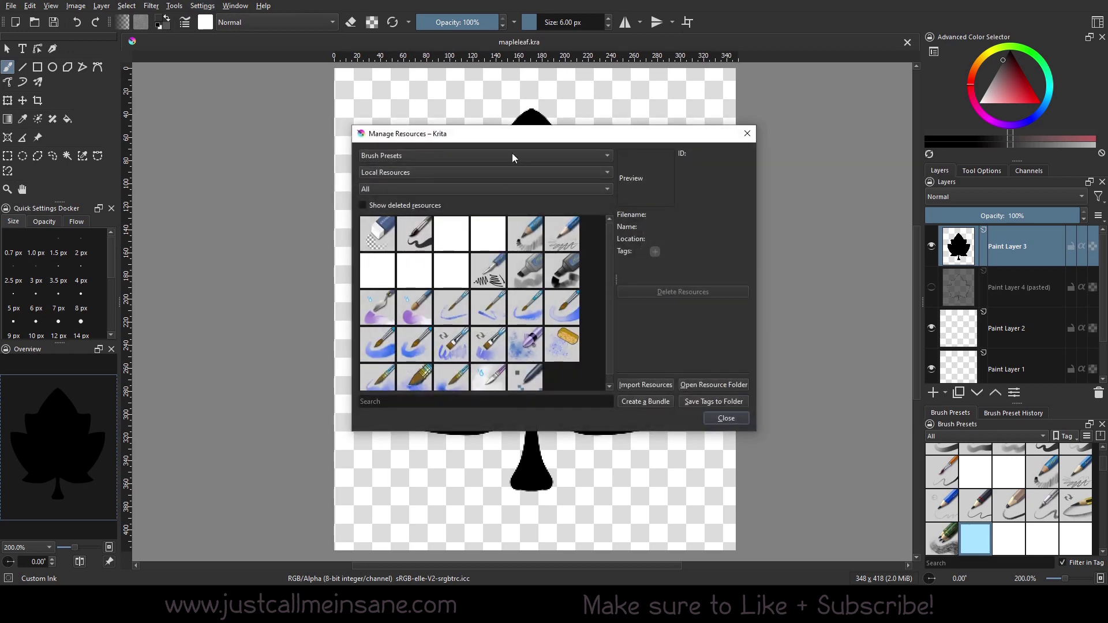
pyautogui.click(688, 434)
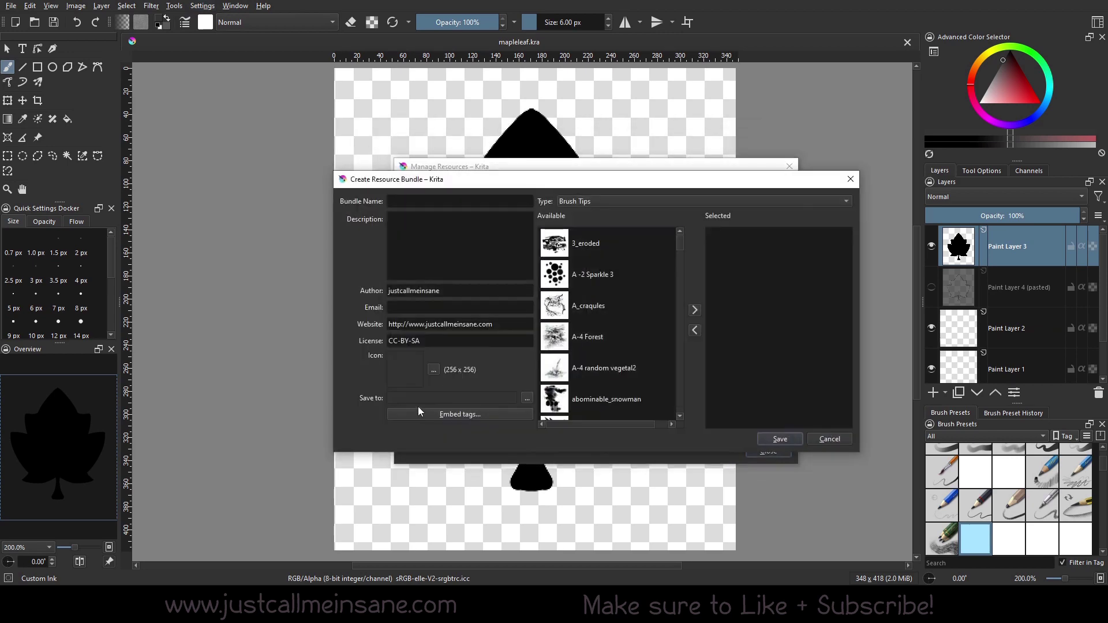
pyautogui.write('FoliageBrushTest')
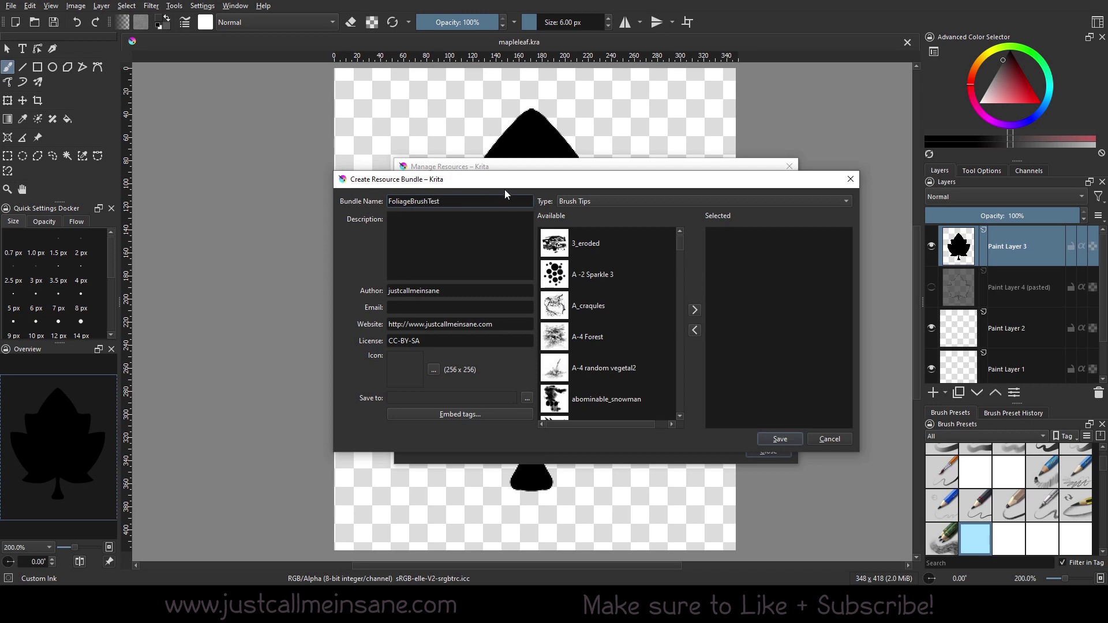
pyautogui.moveTo(506, 186); pyautogui.dragTo(605, 229)
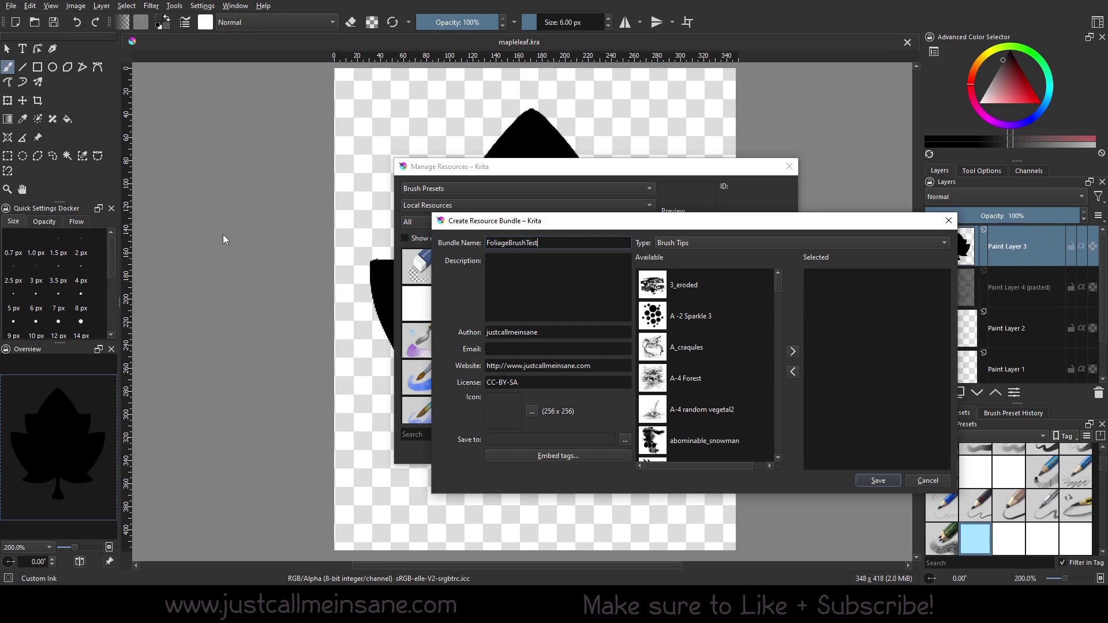
pyautogui.moveTo(626, 221); pyautogui.dragTo(500, 229)
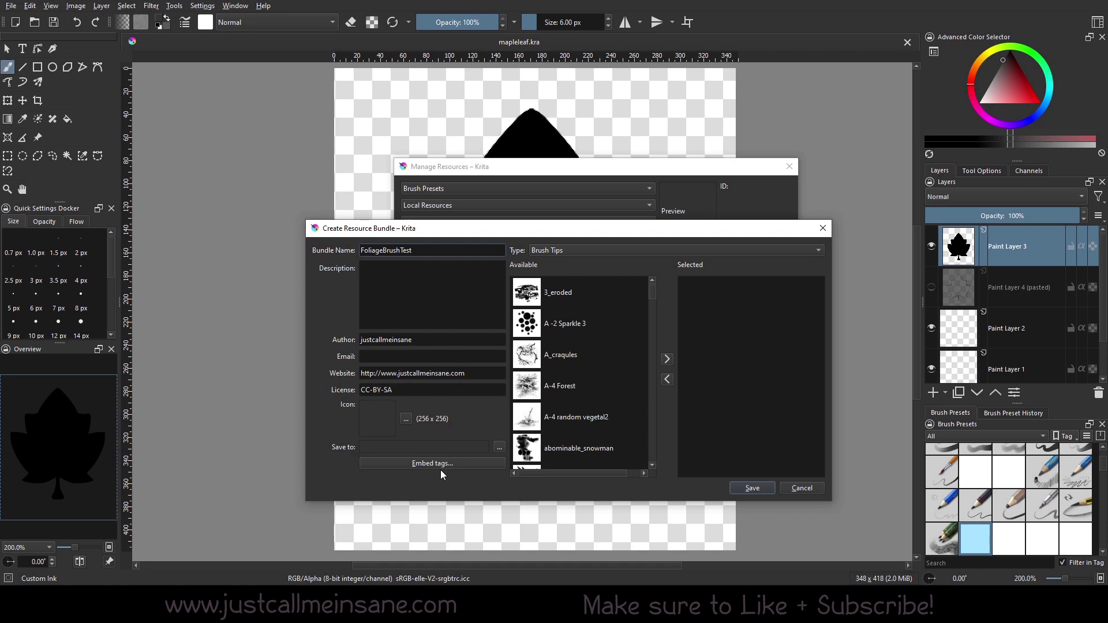
# Step: Keeping Brush Tips as the type, add the mapleleaf brush tip to the bundle
pyautogui.scroll(-1, 547, 380)
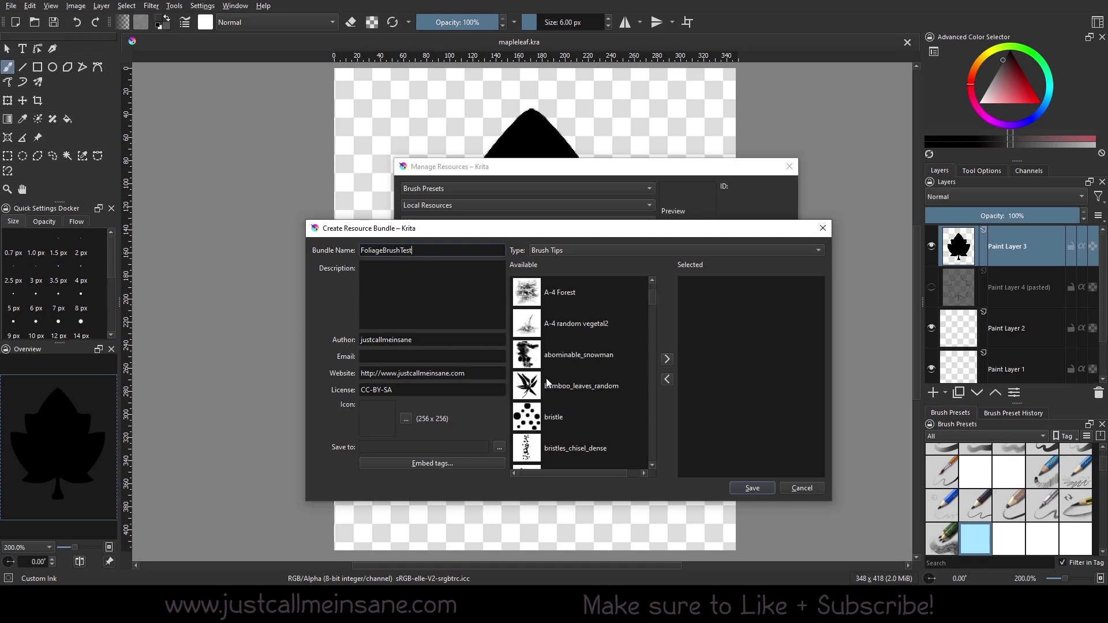
pyautogui.scroll(-1, 546, 380)
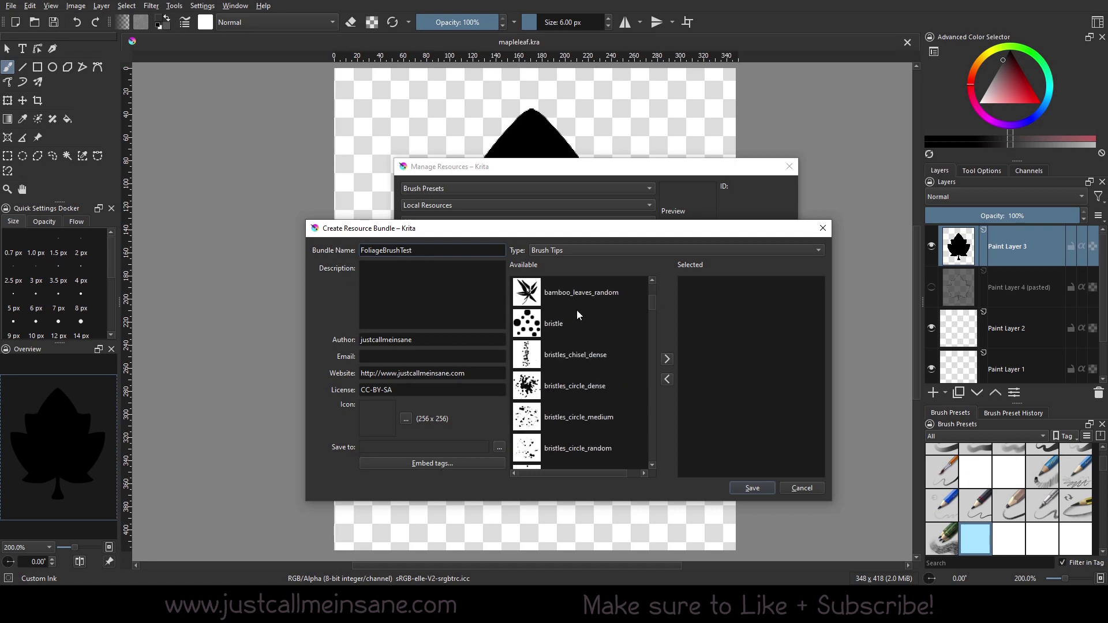
pyautogui.click(585, 257)
pyautogui.click(583, 254)
pyautogui.scroll(-2, 581, 353)
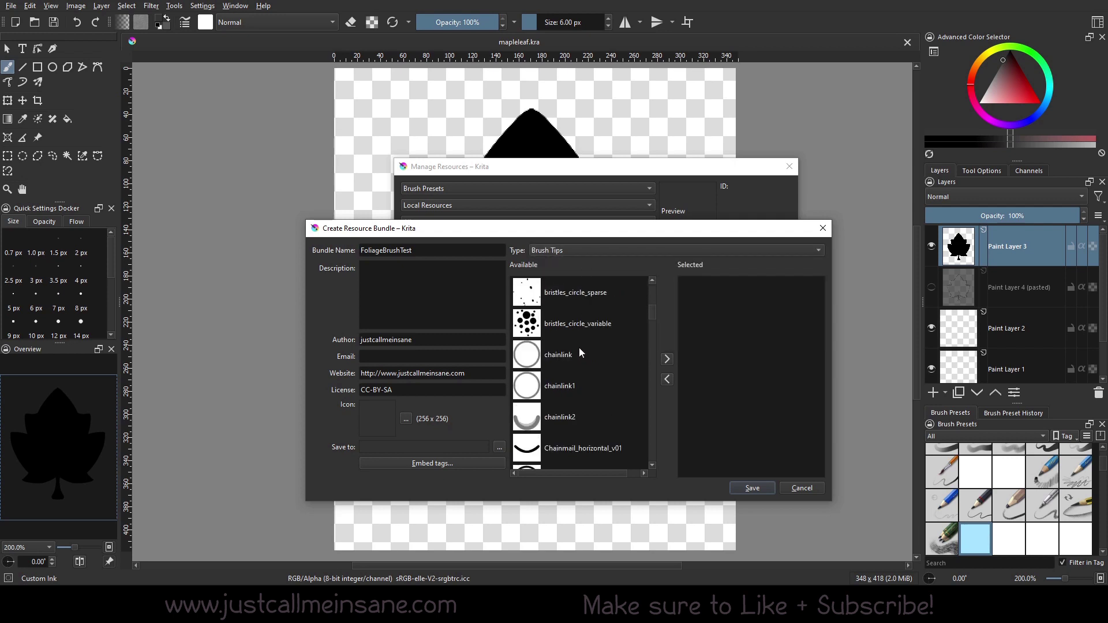
pyautogui.scroll(-1, 582, 353)
pyautogui.click(561, 252)
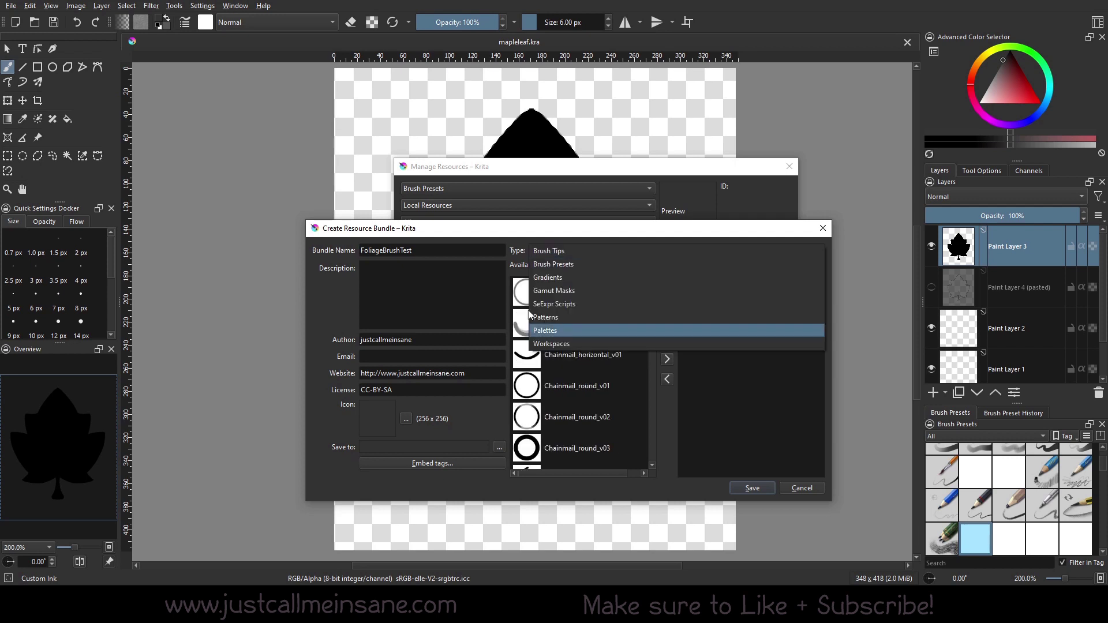
pyautogui.click(516, 242)
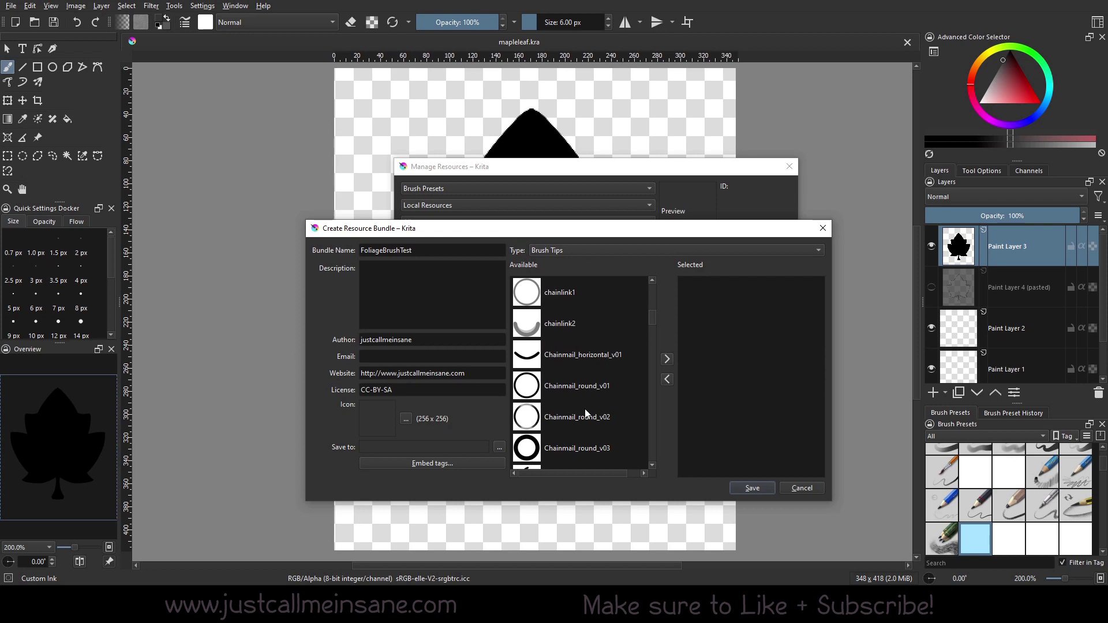
pyautogui.scroll(-3, 582, 424)
pyautogui.scroll(-6, 580, 422)
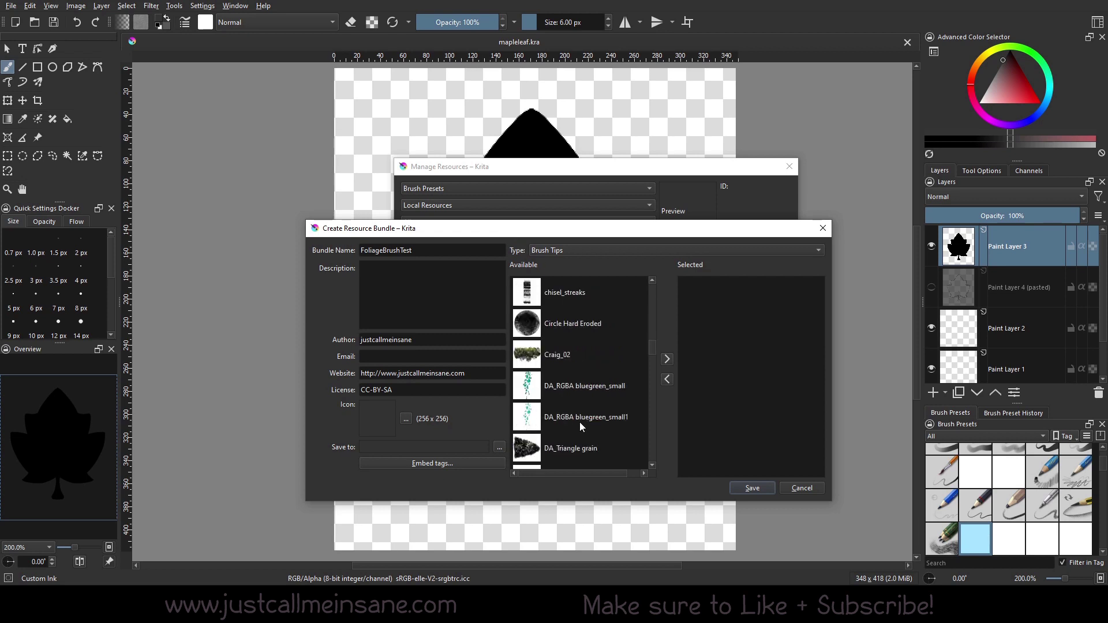
pyautogui.scroll(-3, 580, 421)
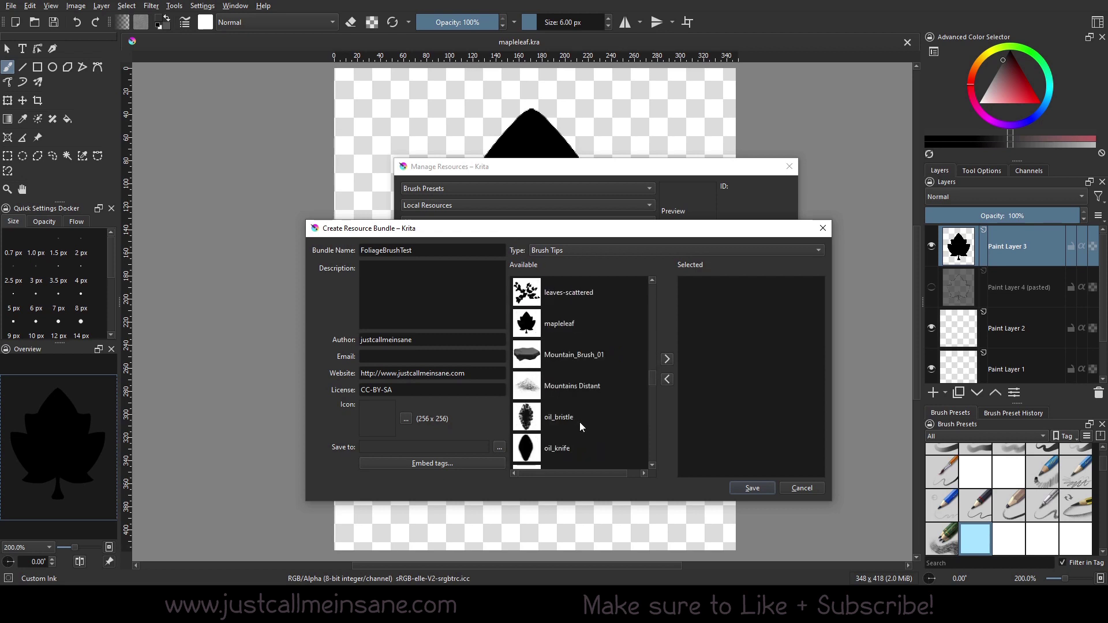
pyautogui.click(564, 415)
pyautogui.click(667, 359)
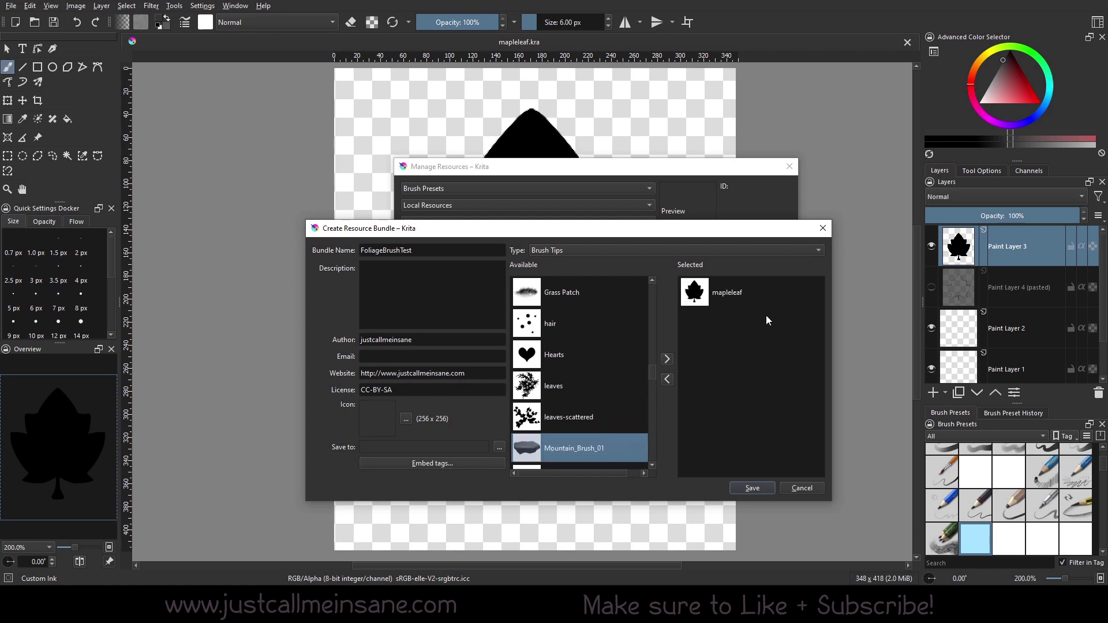
pyautogui.click(500, 446)
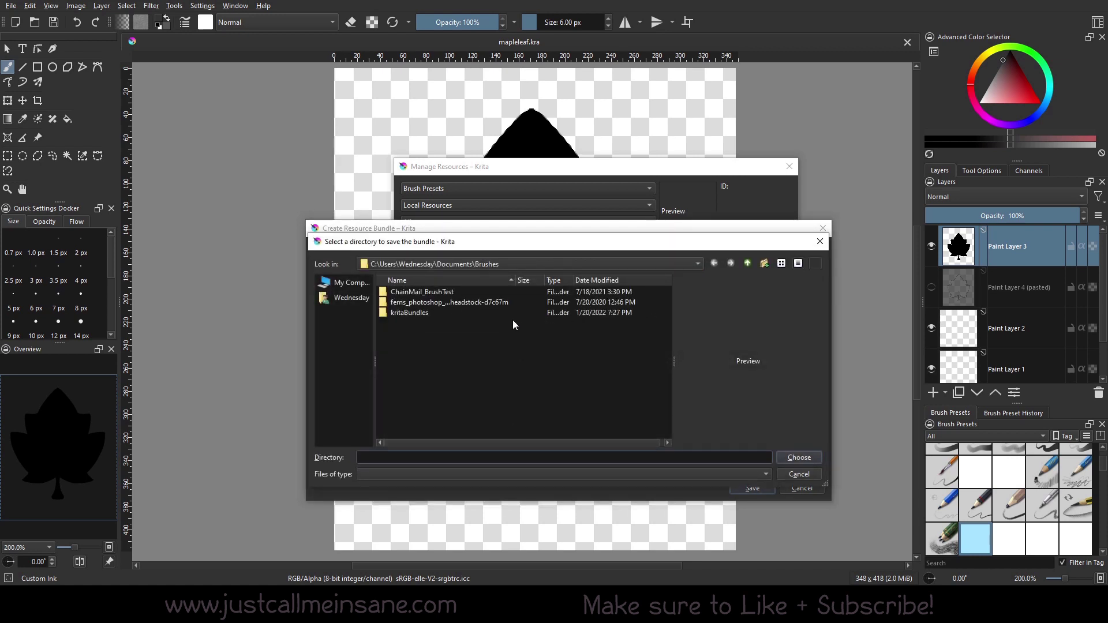
# Step: Choose the kritaBundles folder as the bundle's save location
pyautogui.doubleClick(433, 314)
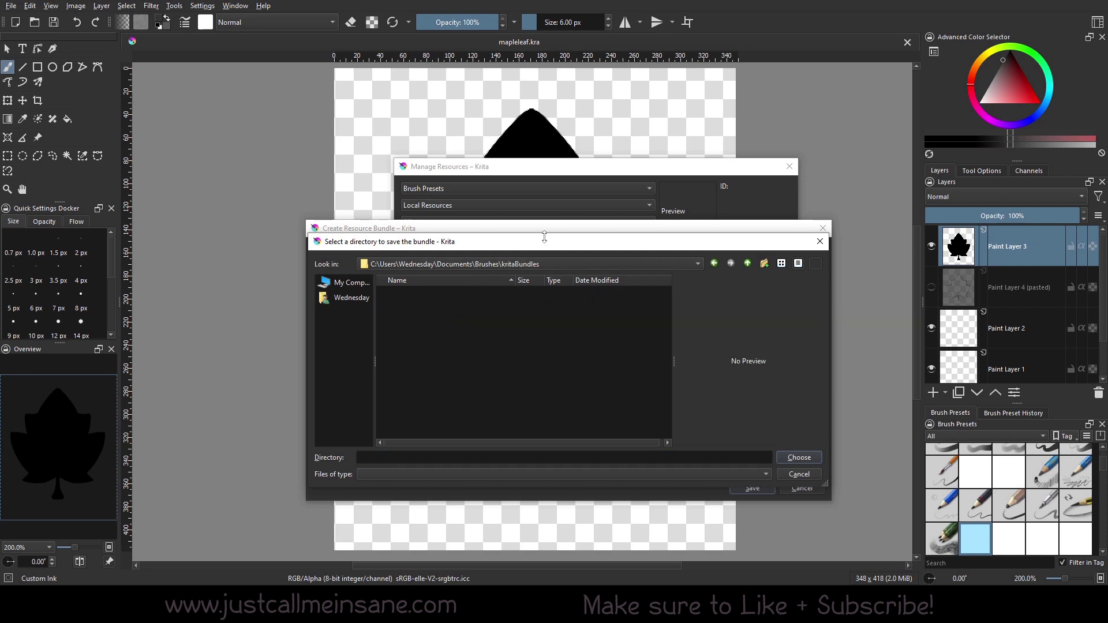
pyautogui.click(799, 458)
pyautogui.click(542, 447)
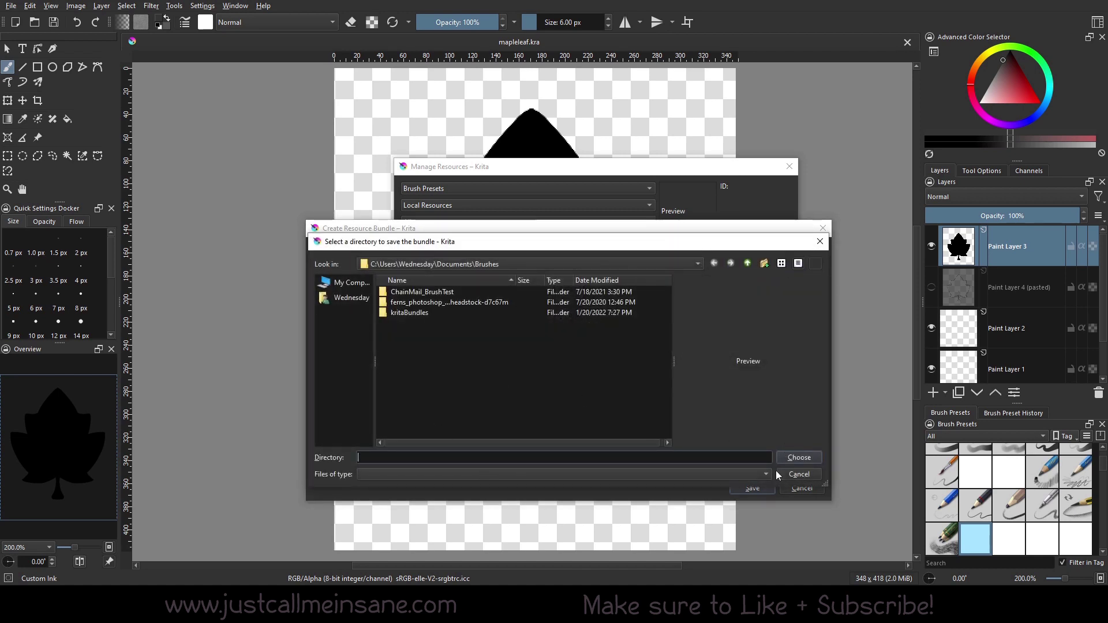
pyautogui.click(814, 476)
# Step: Set mapleleaf.png as the FoliageBrushTest bundle icon
pyautogui.click(381, 250)
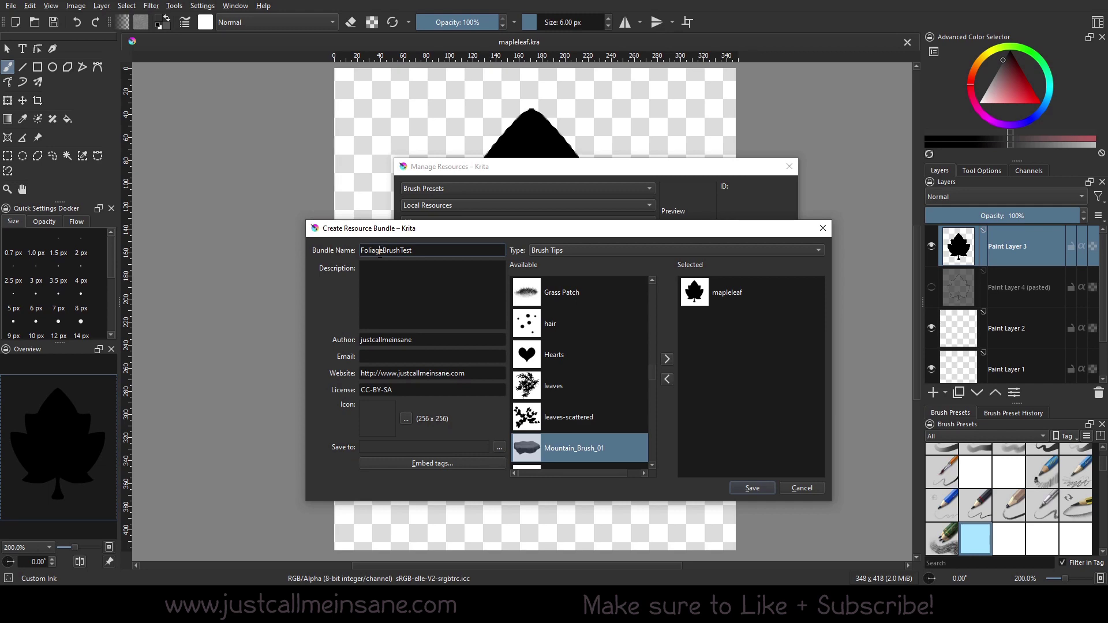
pyautogui.click(406, 418)
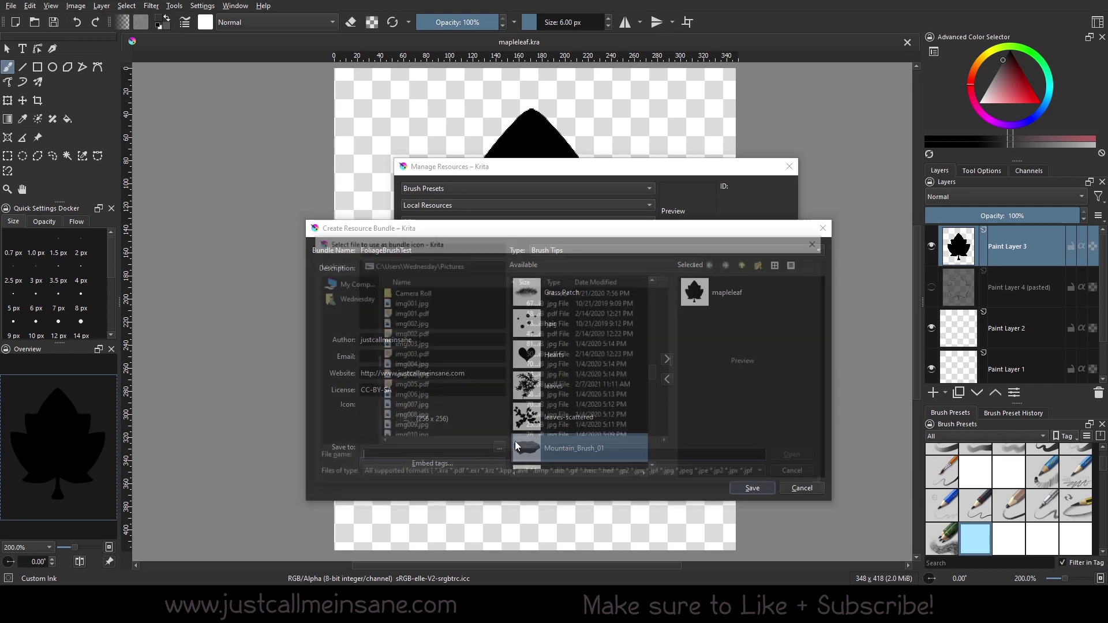
pyautogui.click(412, 416)
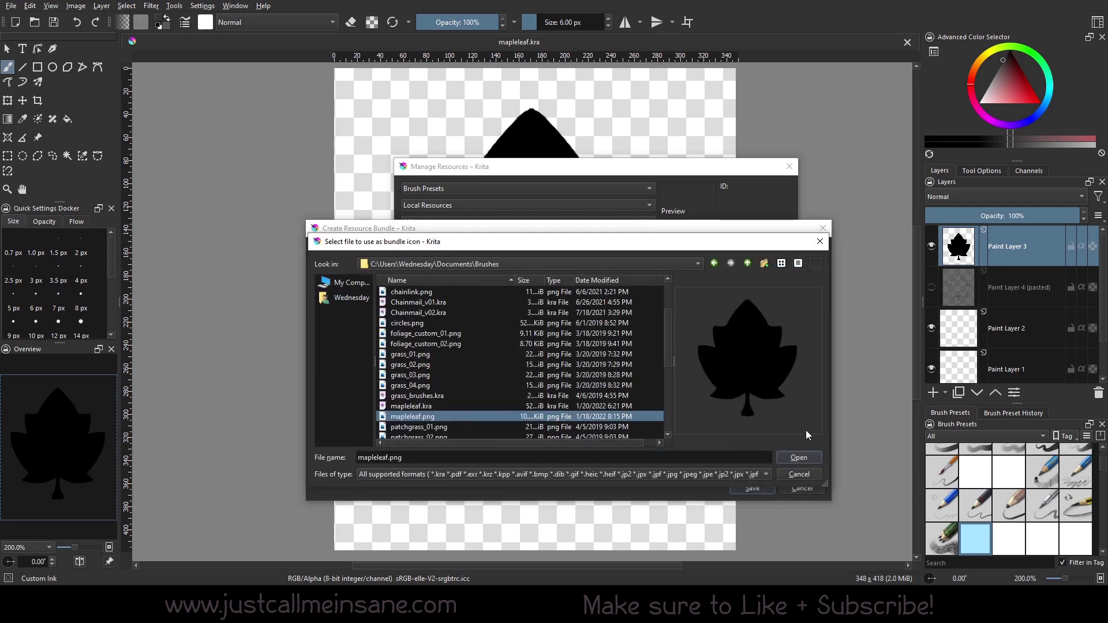
pyautogui.click(799, 457)
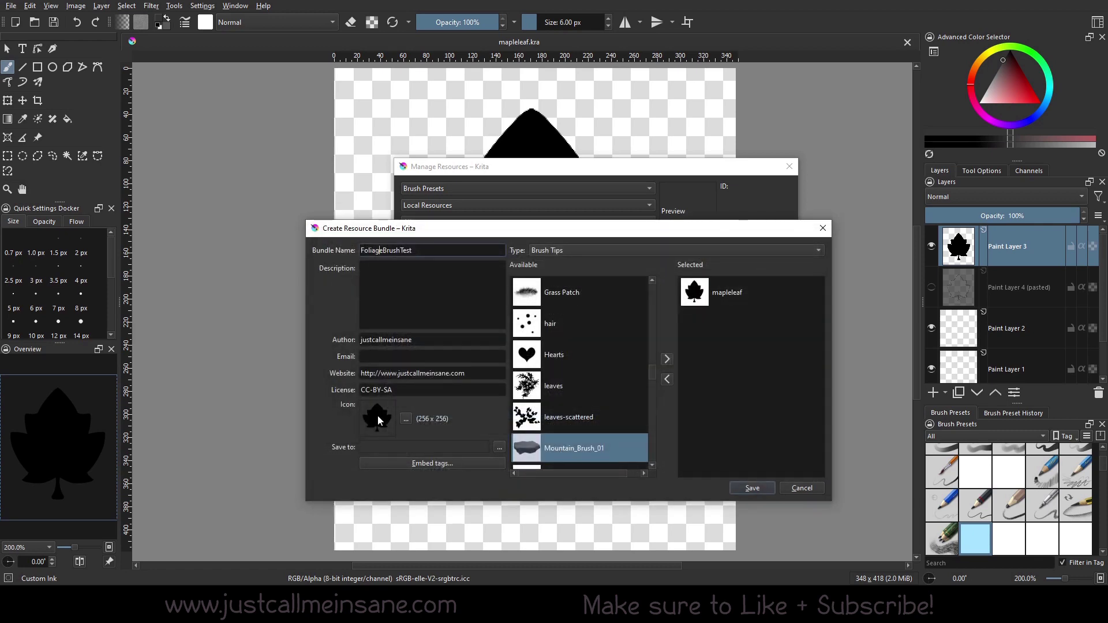
pyautogui.click(500, 448)
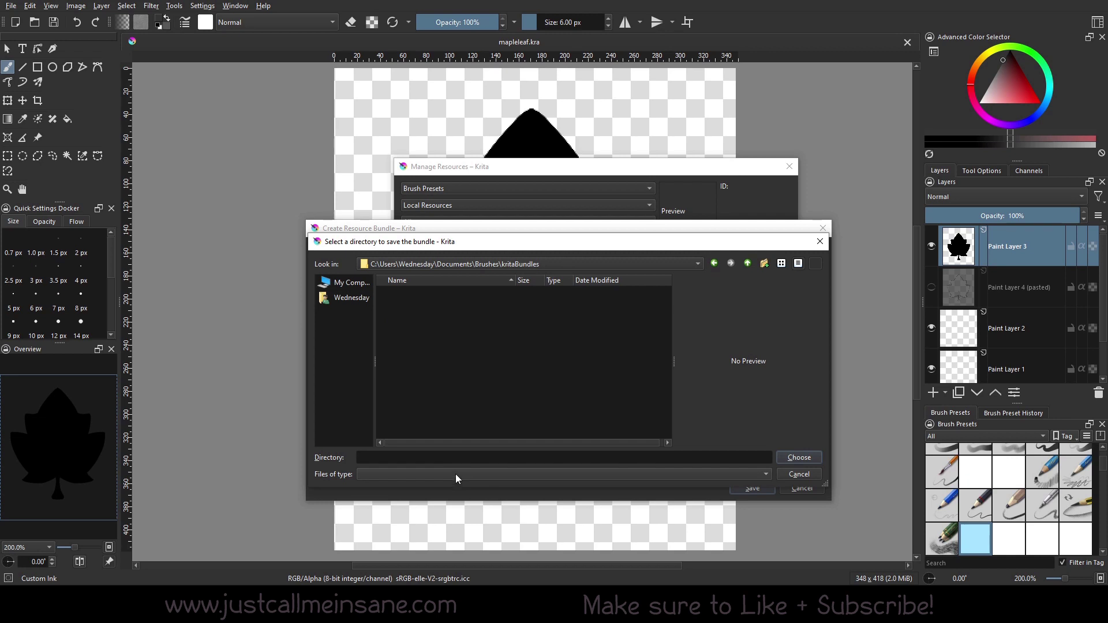
# Step: Save the FoliageBrushTest bundle to kritaBundles and import it into the resource libraries
pyautogui.click(799, 457)
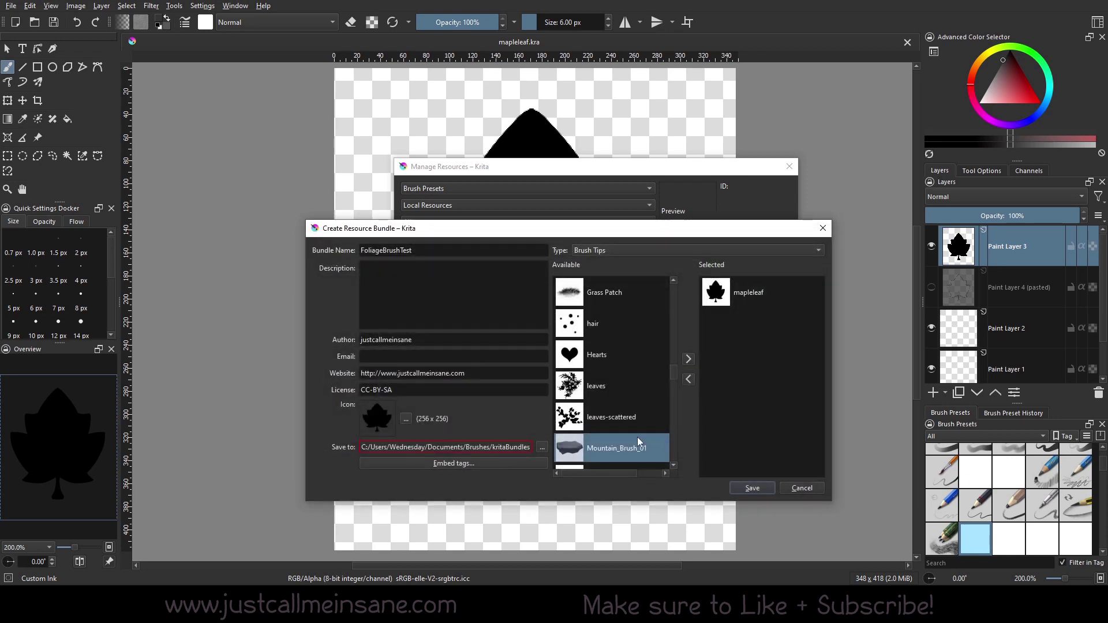
pyautogui.click(751, 487)
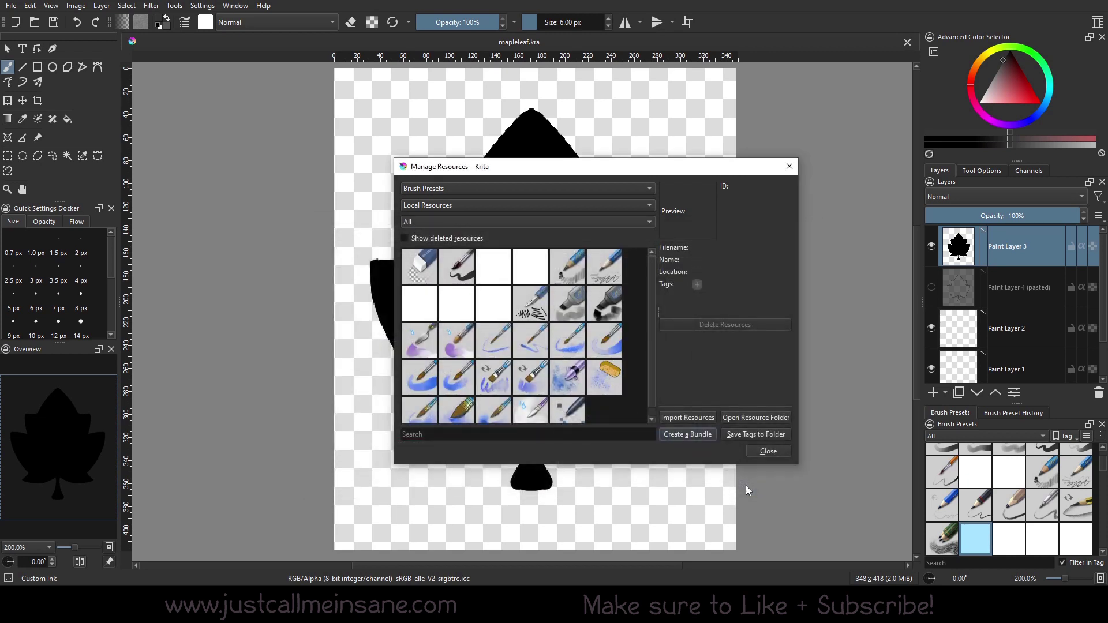
pyautogui.click(202, 6)
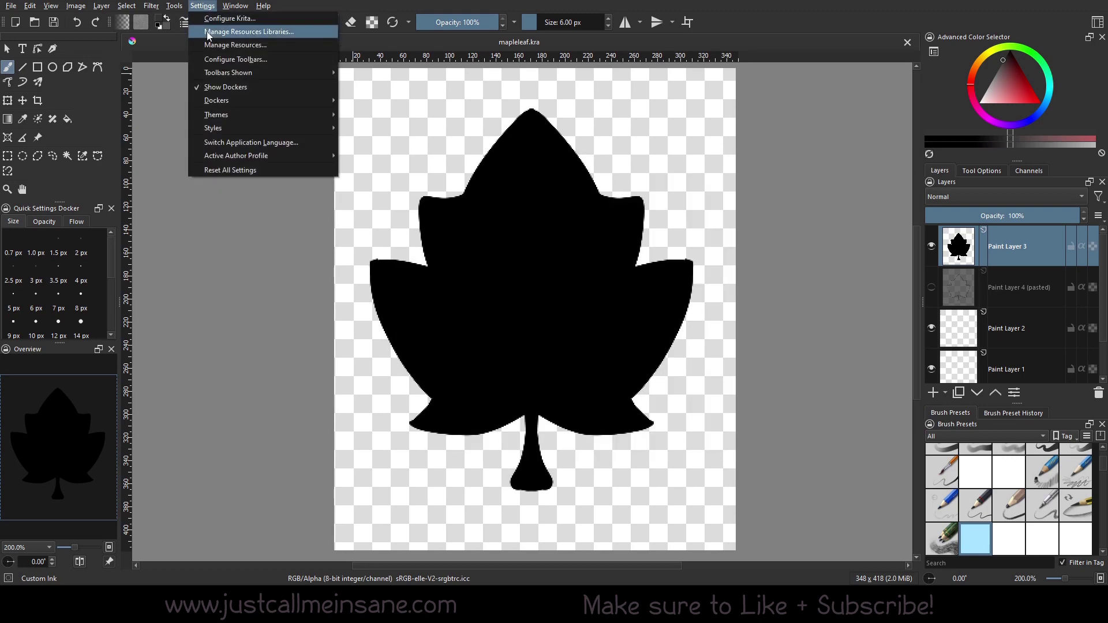
pyautogui.click(219, 31)
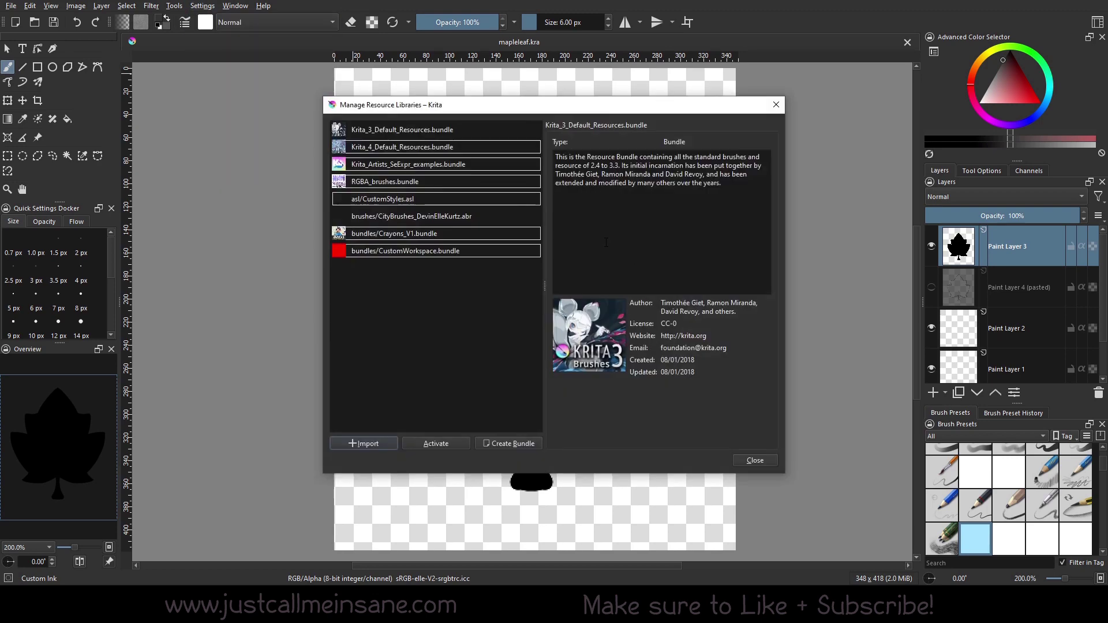
pyautogui.click(386, 442)
pyautogui.moveTo(444, 169); pyautogui.dragTo(445, 206)
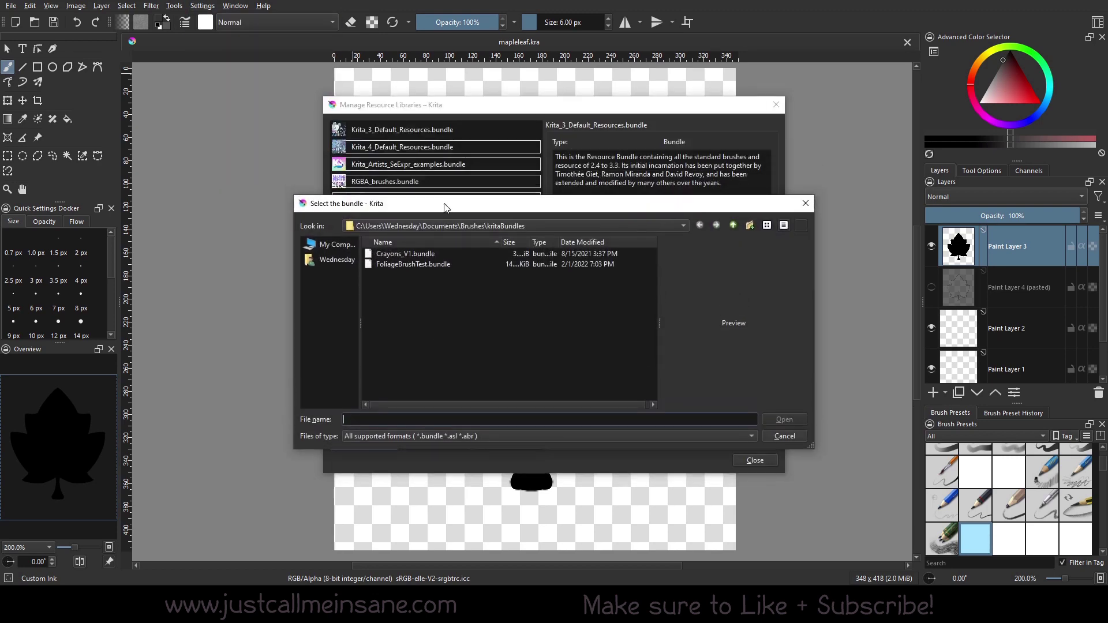
pyautogui.click(432, 266)
pyautogui.click(786, 419)
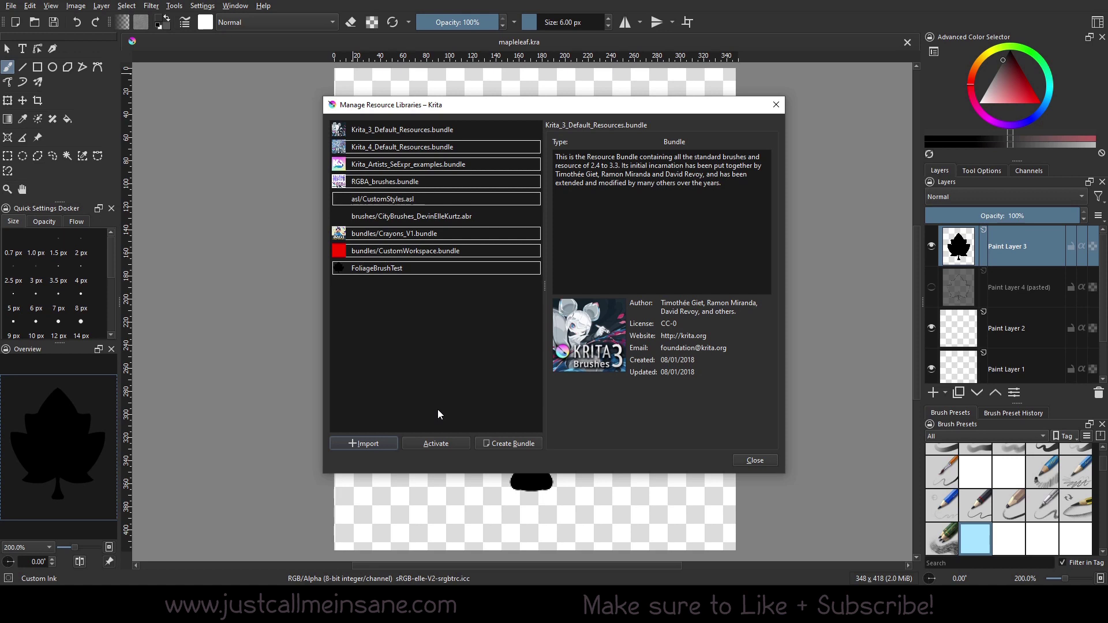
pyautogui.click(350, 270)
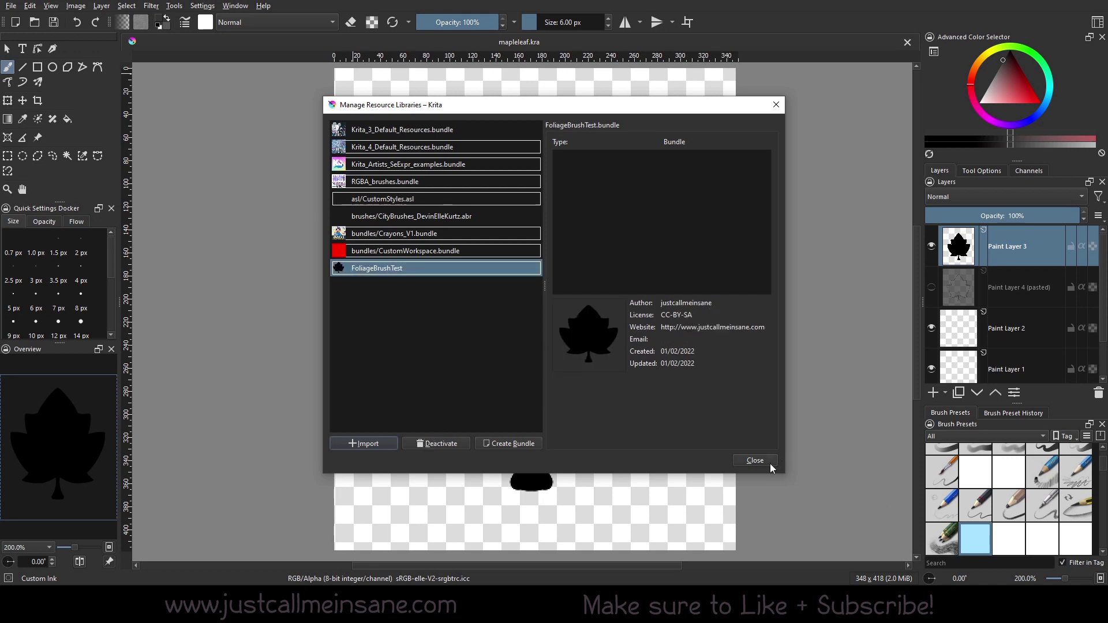
pyautogui.click(755, 460)
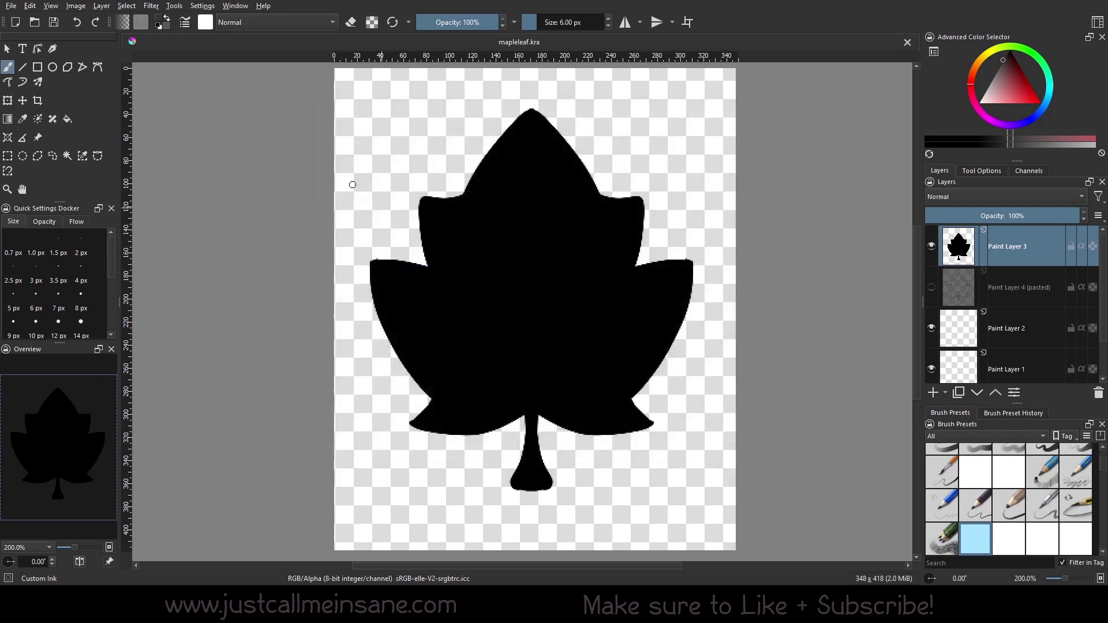
# Step: Check the resource manager and close it without importing anything
pyautogui.click(203, 6)
pyautogui.click(231, 45)
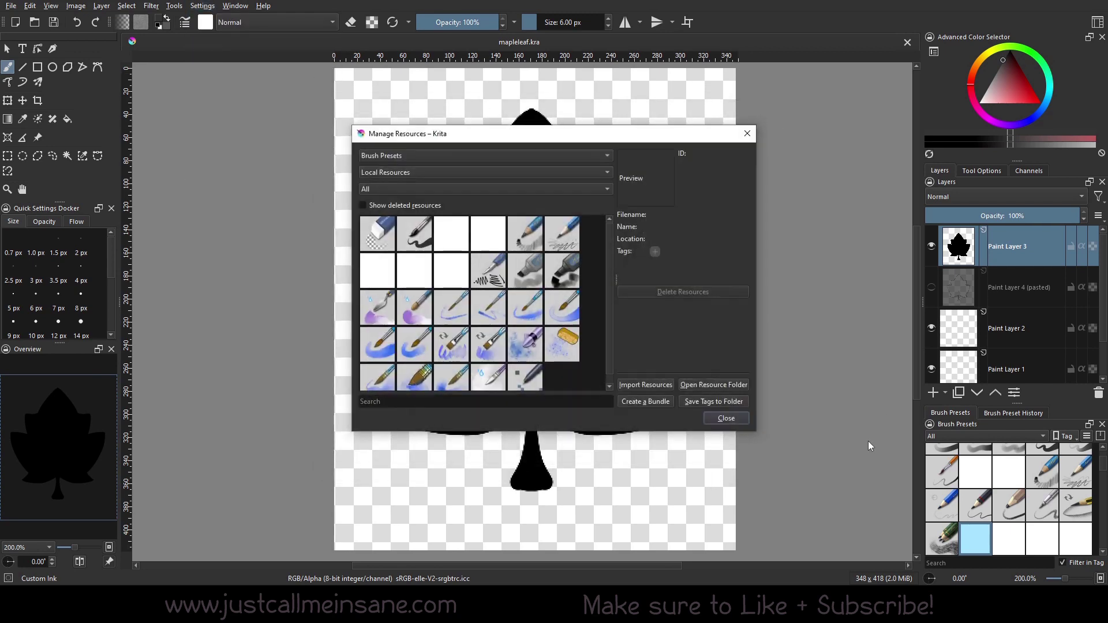
pyautogui.click(645, 384)
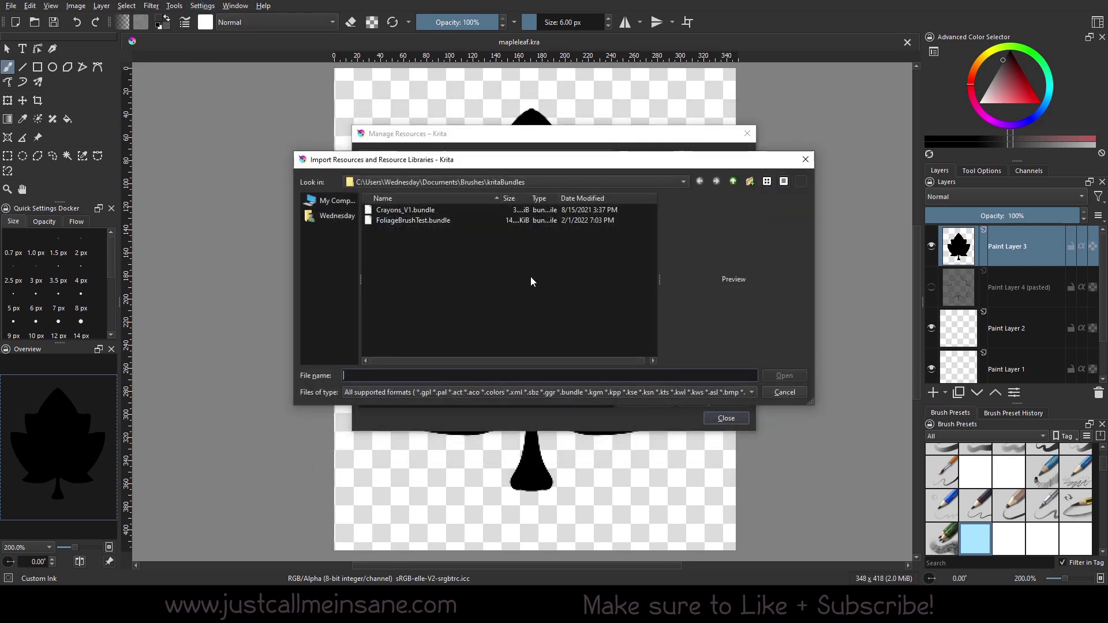
pyautogui.click(808, 390)
pyautogui.click(737, 423)
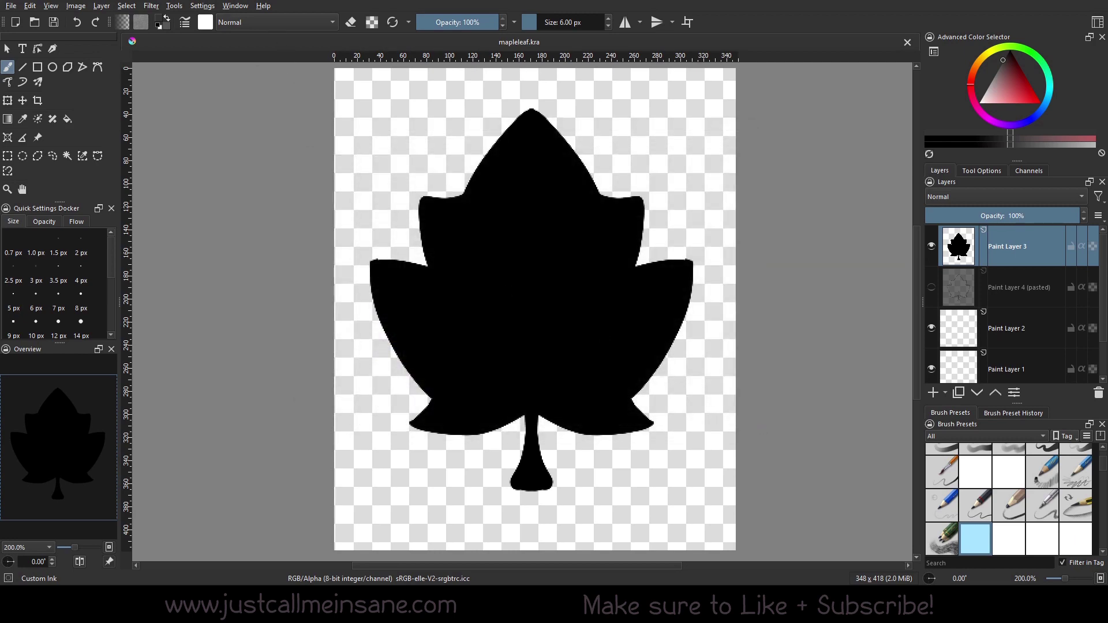
pyautogui.click(202, 6)
# Step: Deactivate the FoliageBrushTest bundle, compare it with other bundles, and close the library manager
pyautogui.click(213, 32)
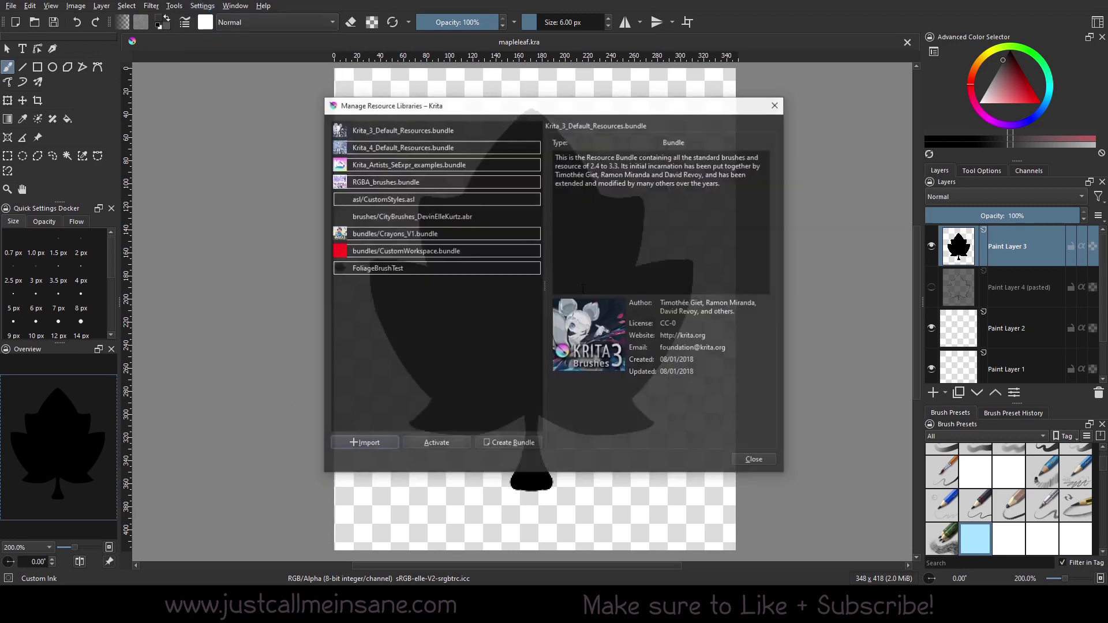
pyautogui.click(442, 273)
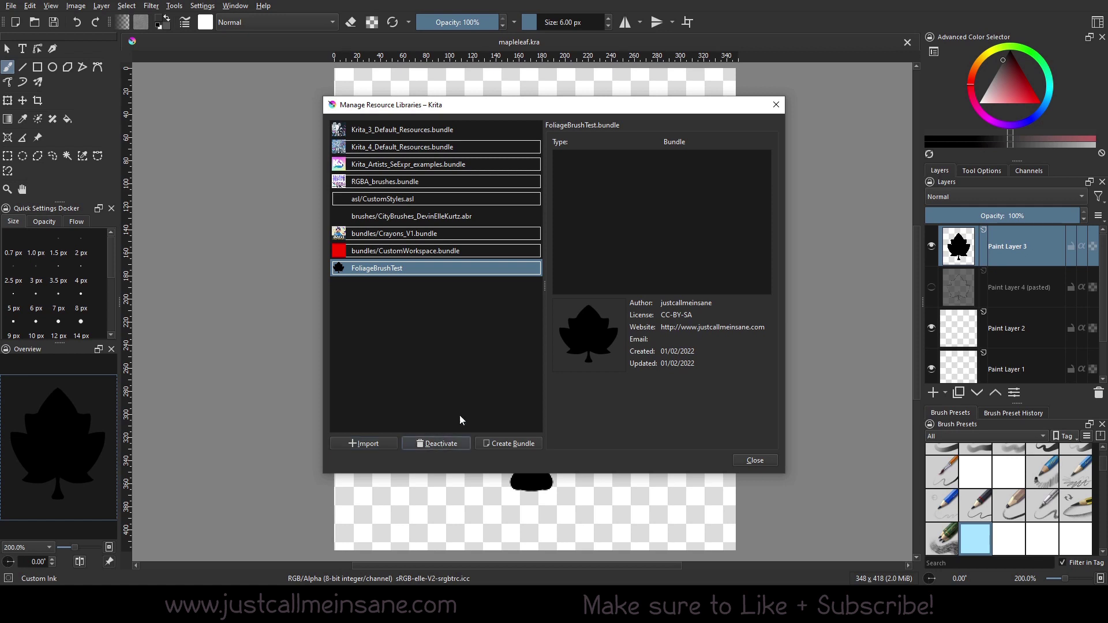
pyautogui.click(436, 443)
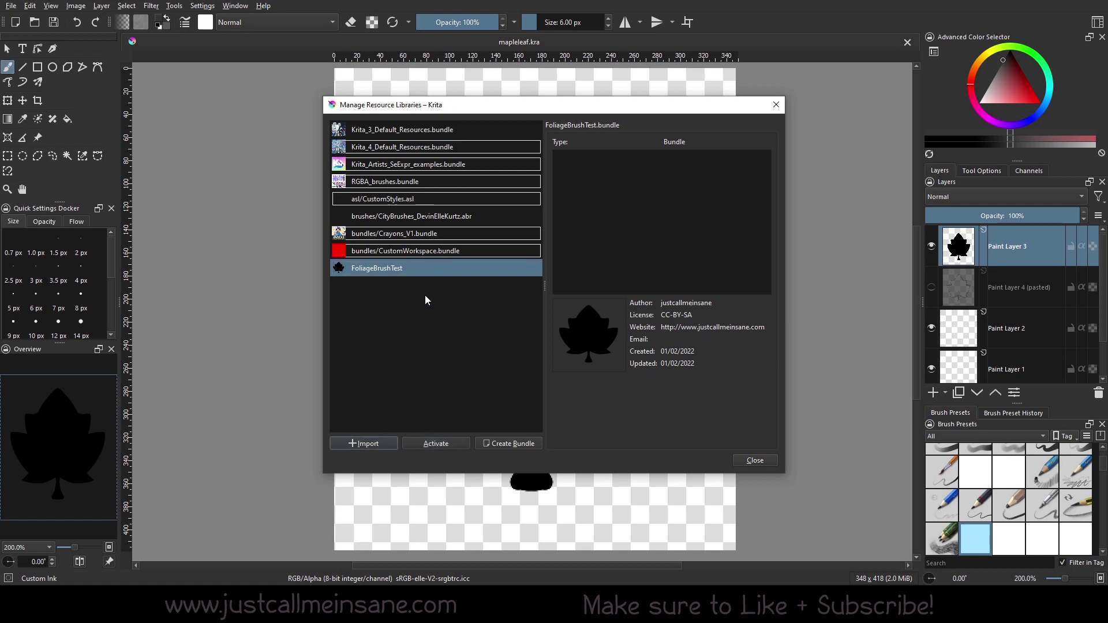
pyautogui.click(422, 256)
pyautogui.click(426, 269)
pyautogui.moveTo(456, 115); pyautogui.dragTo(438, 135)
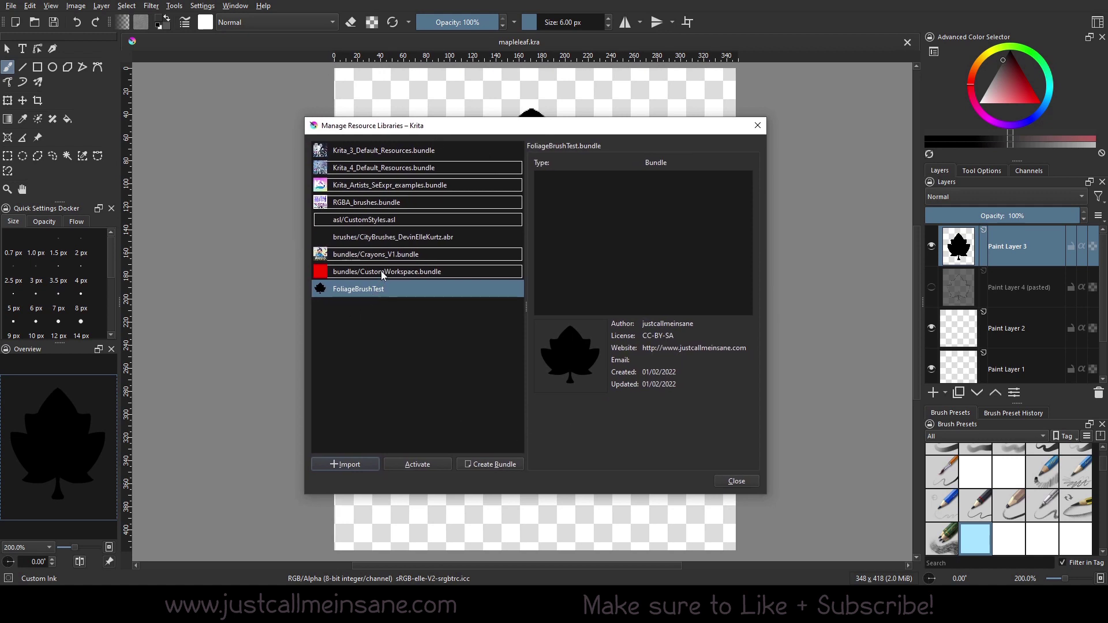
pyautogui.click(382, 255)
pyautogui.click(385, 289)
pyautogui.click(405, 271)
pyautogui.click(400, 289)
pyautogui.click(736, 482)
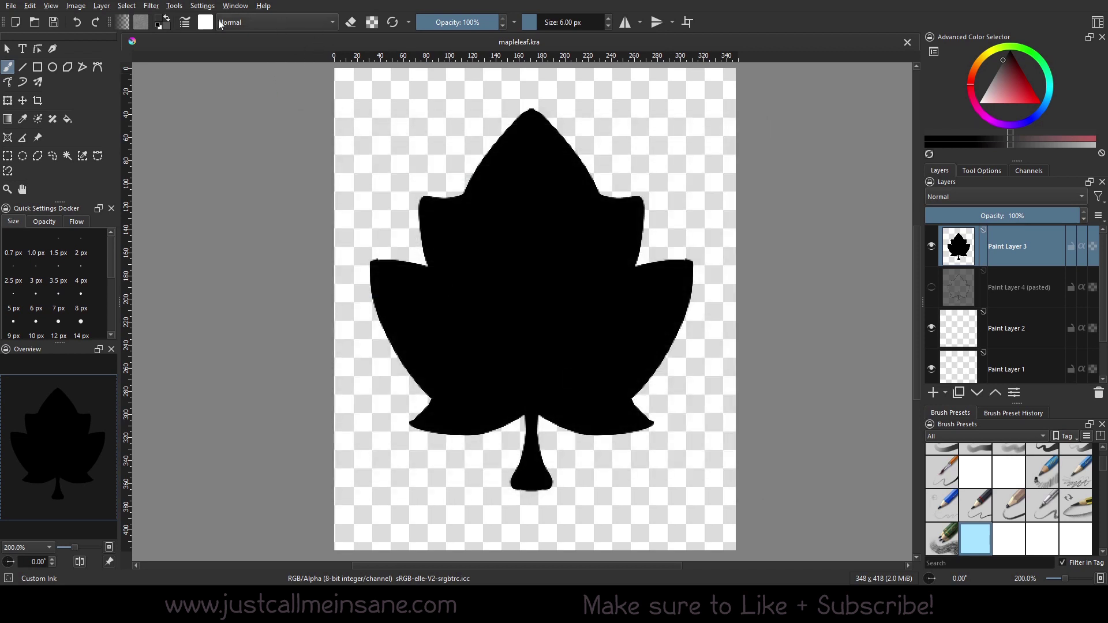
# Step: Open the Manage Resources dialog from the Settings menu
pyautogui.click(209, 5)
pyautogui.moveTo(250, 103)
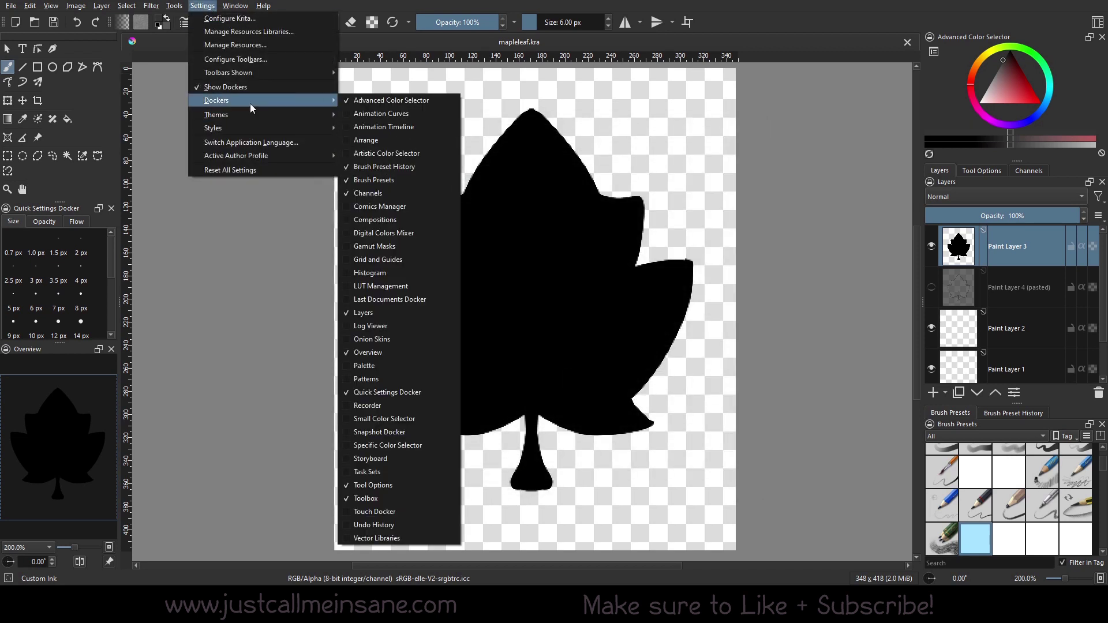
pyautogui.click(259, 46)
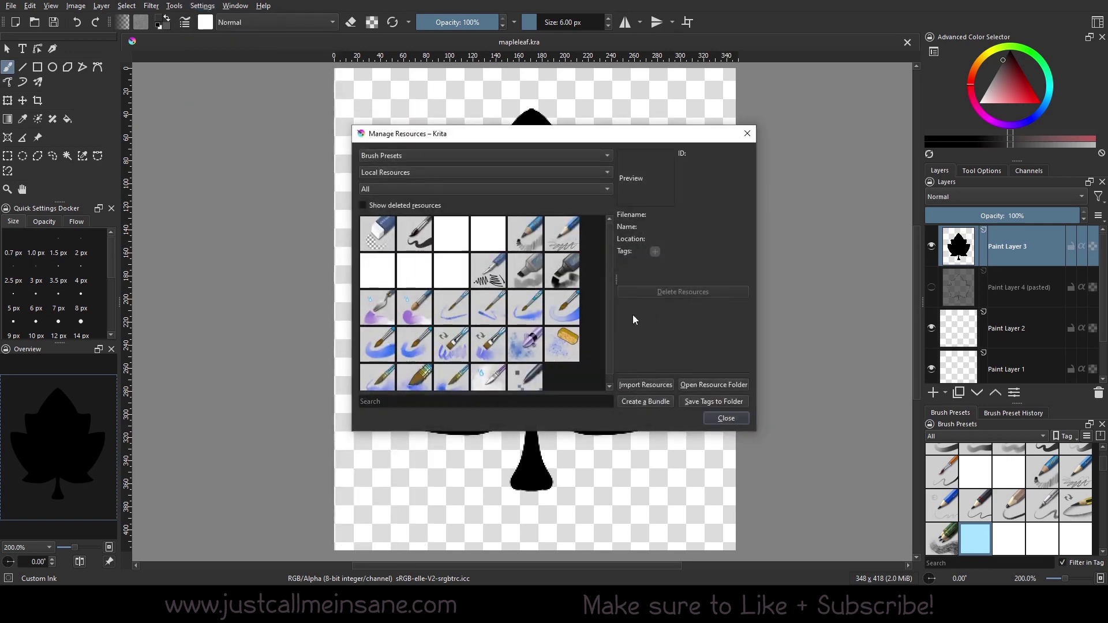
# Step: Delete FoliageBrushTest.bundle from Krita's resource folder in File Explorer
pyautogui.click(702, 387)
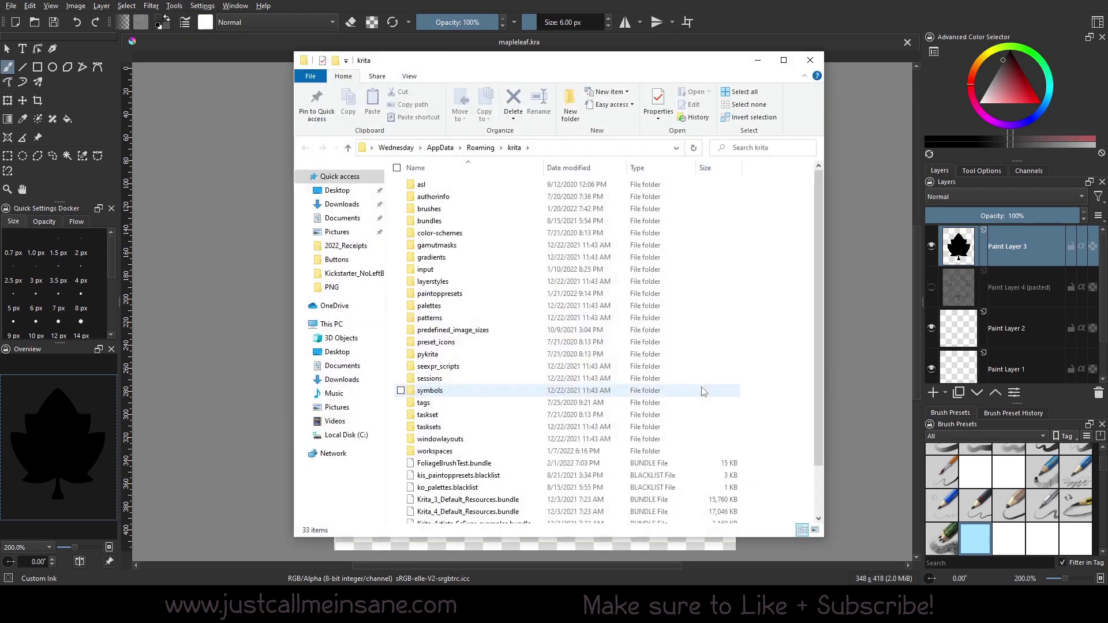
pyautogui.scroll(-1, 484, 413)
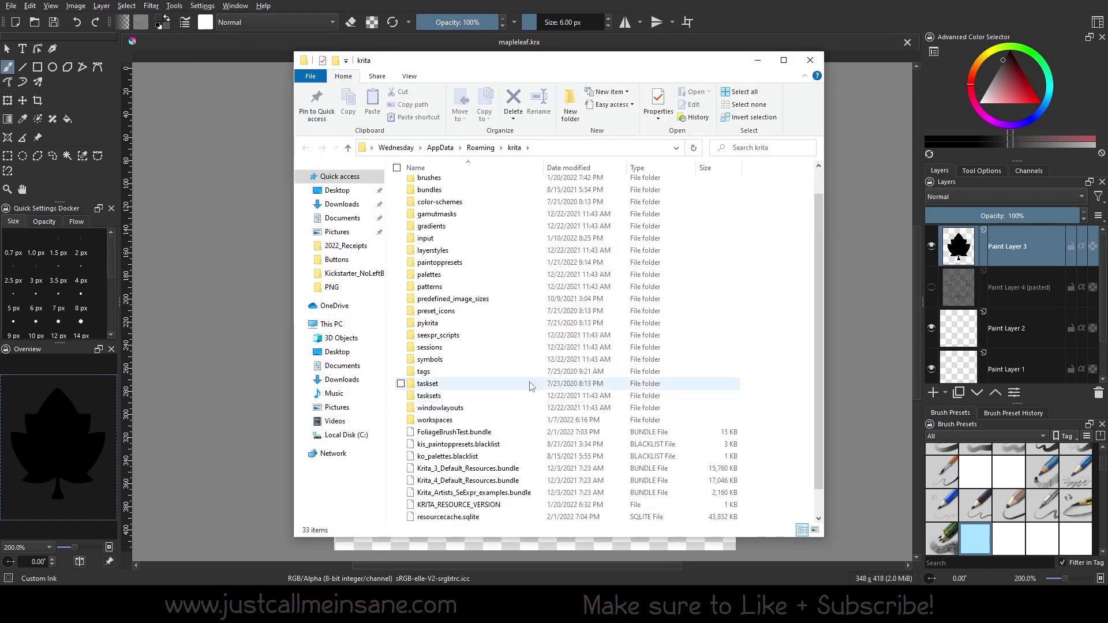
pyautogui.scroll(1, 532, 387)
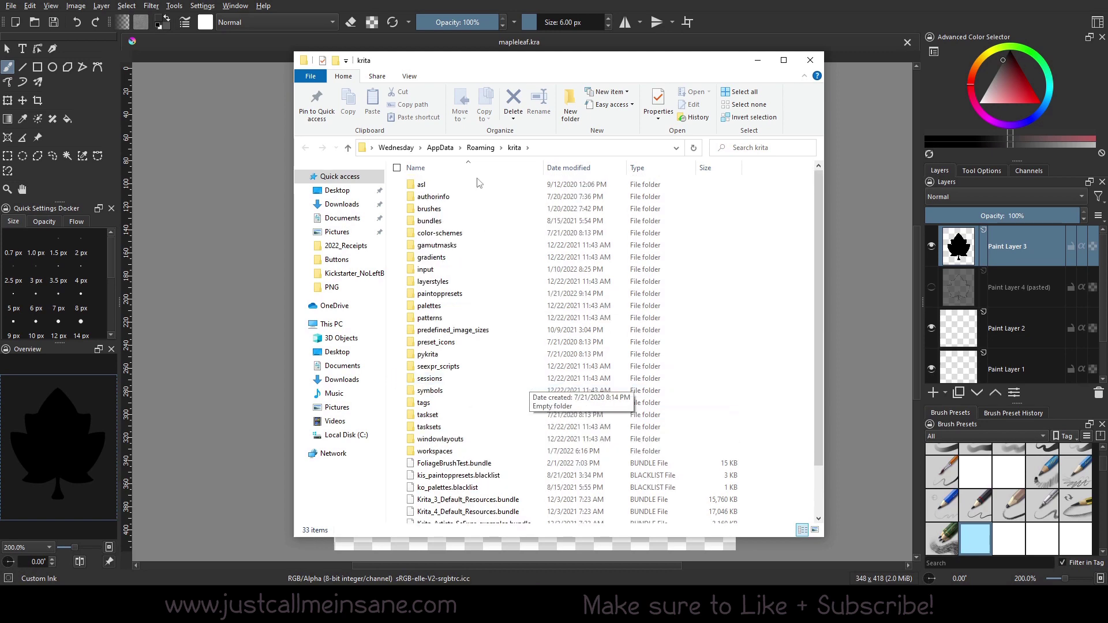
pyautogui.doubleClick(489, 224)
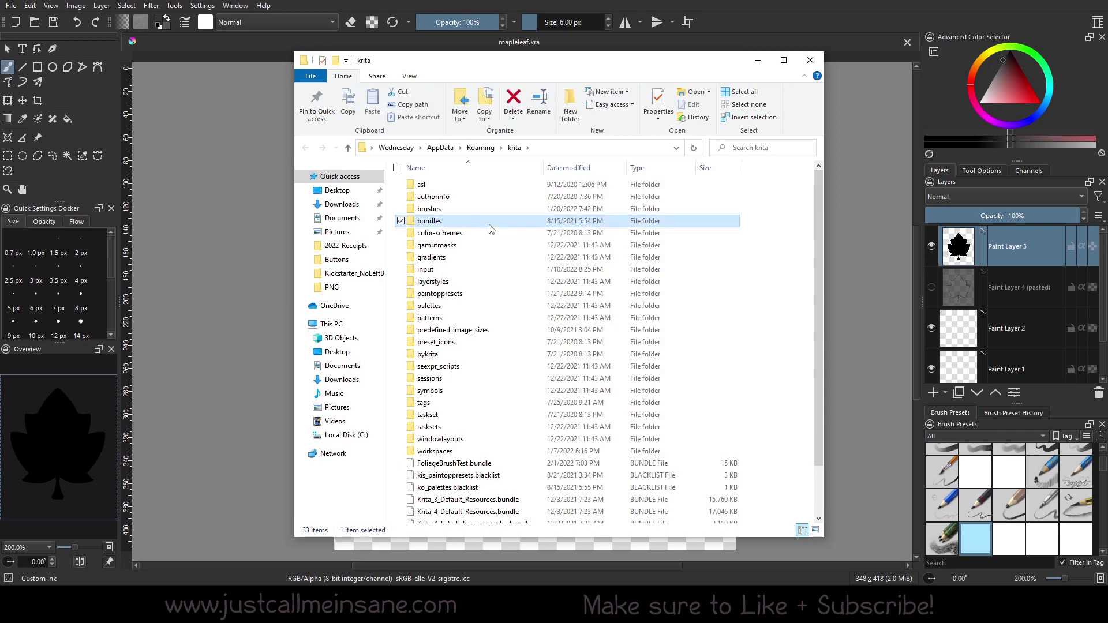
pyautogui.click(507, 149)
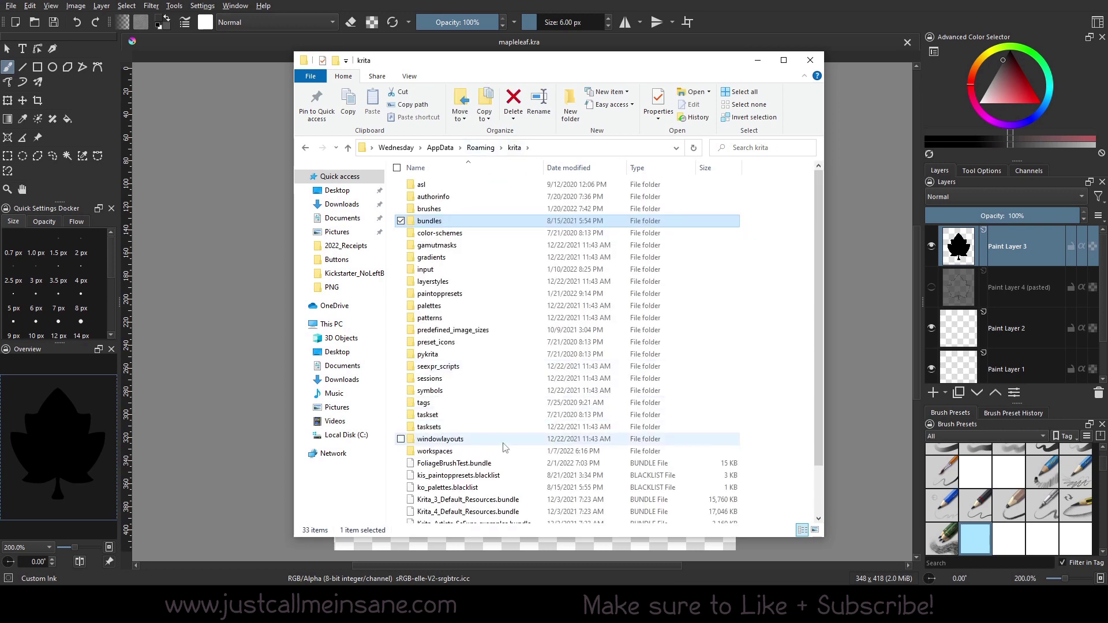
pyautogui.scroll(-1, 519, 436)
pyautogui.click(510, 437)
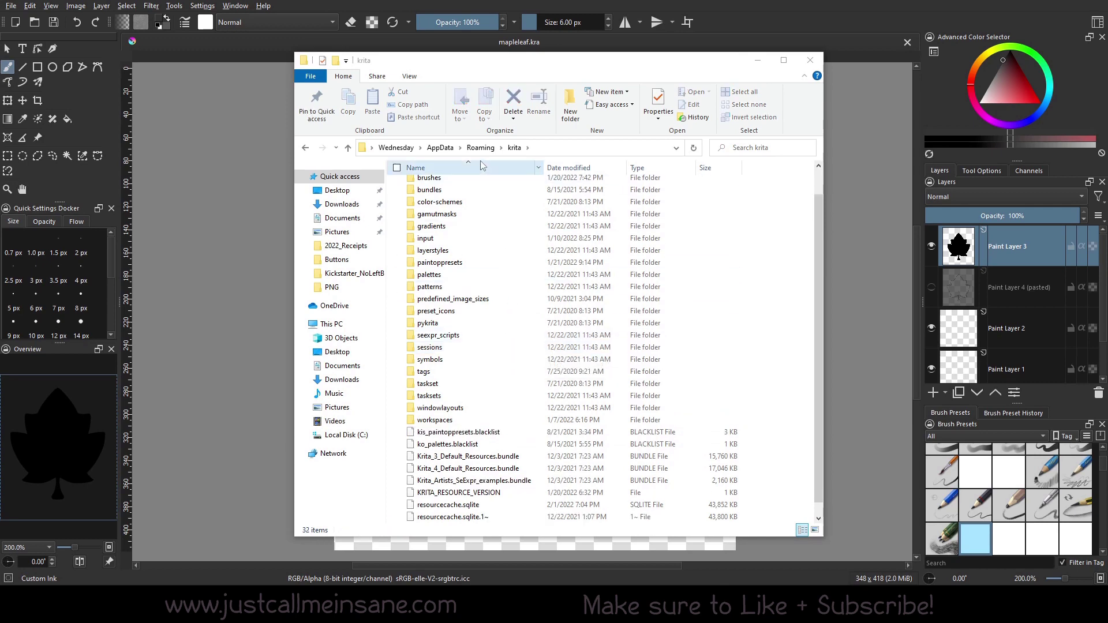
# Step: Confirm the original bundle remains in Documents > Brushes > kritaBundles, then minimize Explorer
pyautogui.click(342, 218)
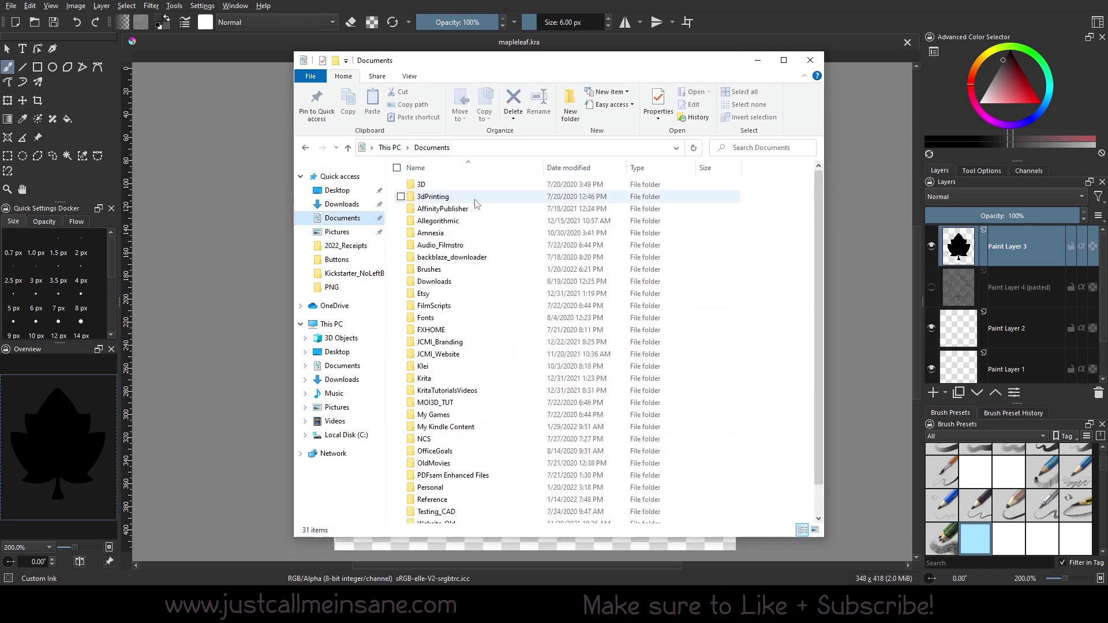
pyautogui.doubleClick(477, 271)
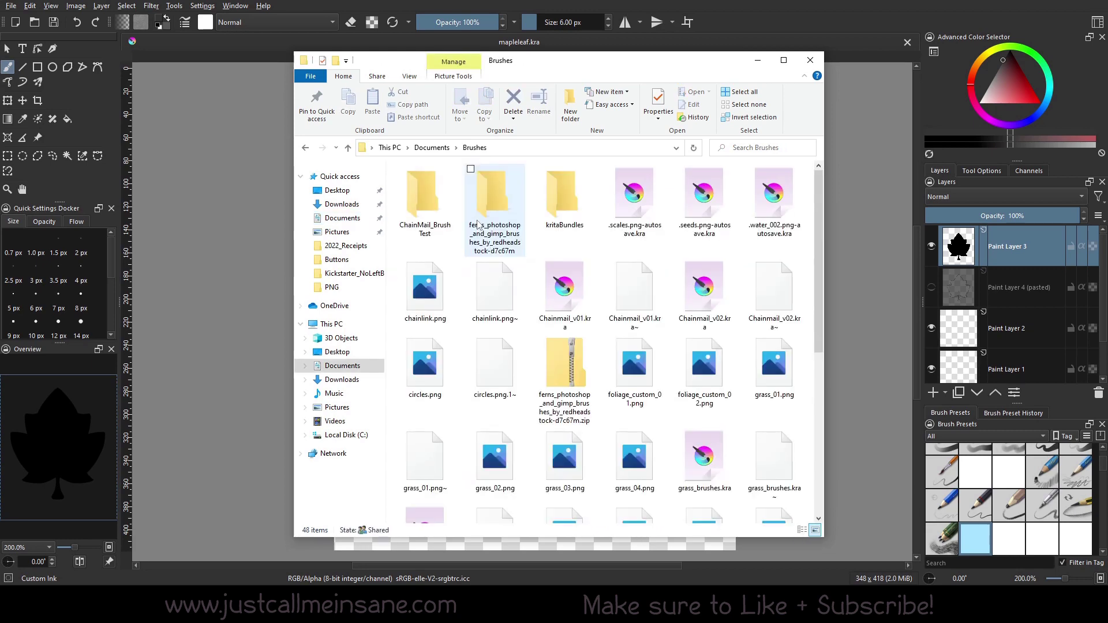
pyautogui.doubleClick(563, 196)
pyautogui.click(547, 199)
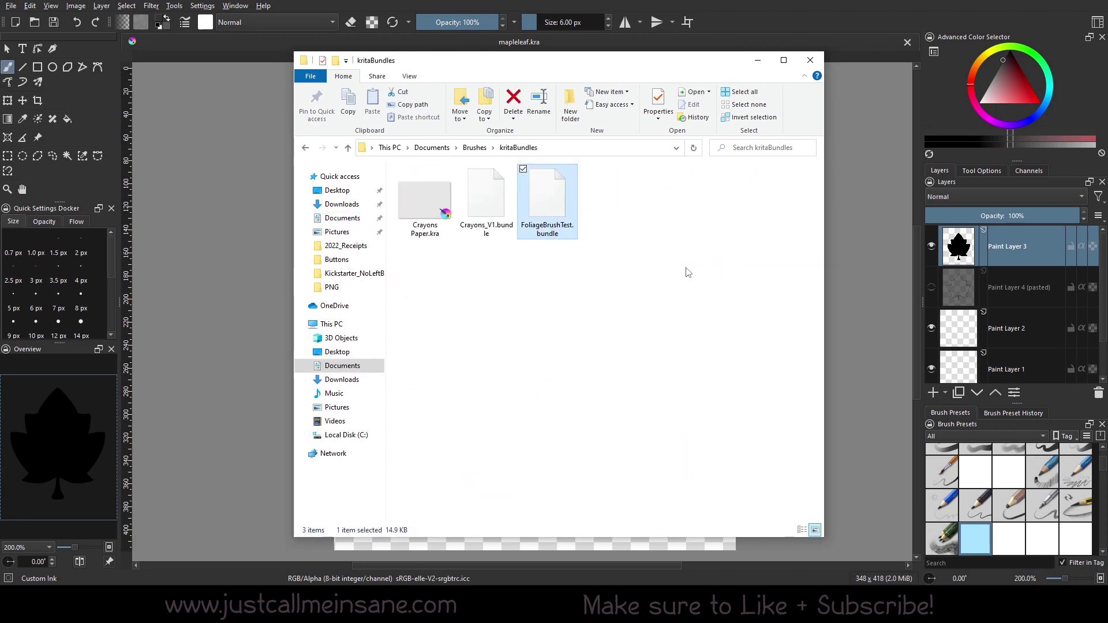
pyautogui.click(765, 63)
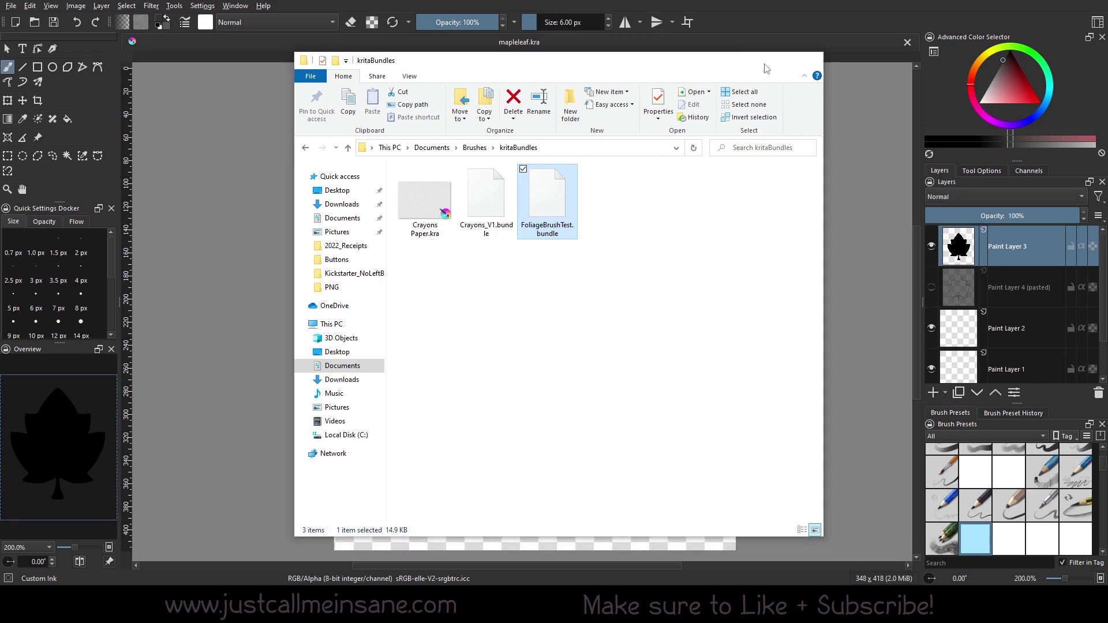
# Step: Open Manage Resource Libraries to verify FoliageBrushTest is gone, then reposition the window
pyautogui.click(727, 418)
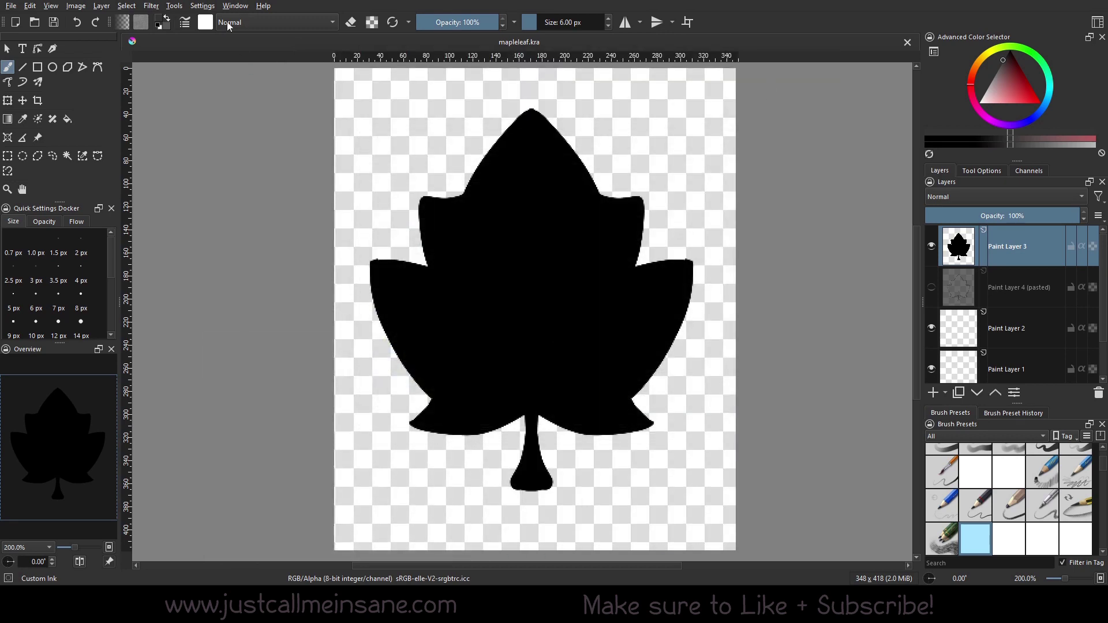
pyautogui.click(203, 6)
pyautogui.click(219, 34)
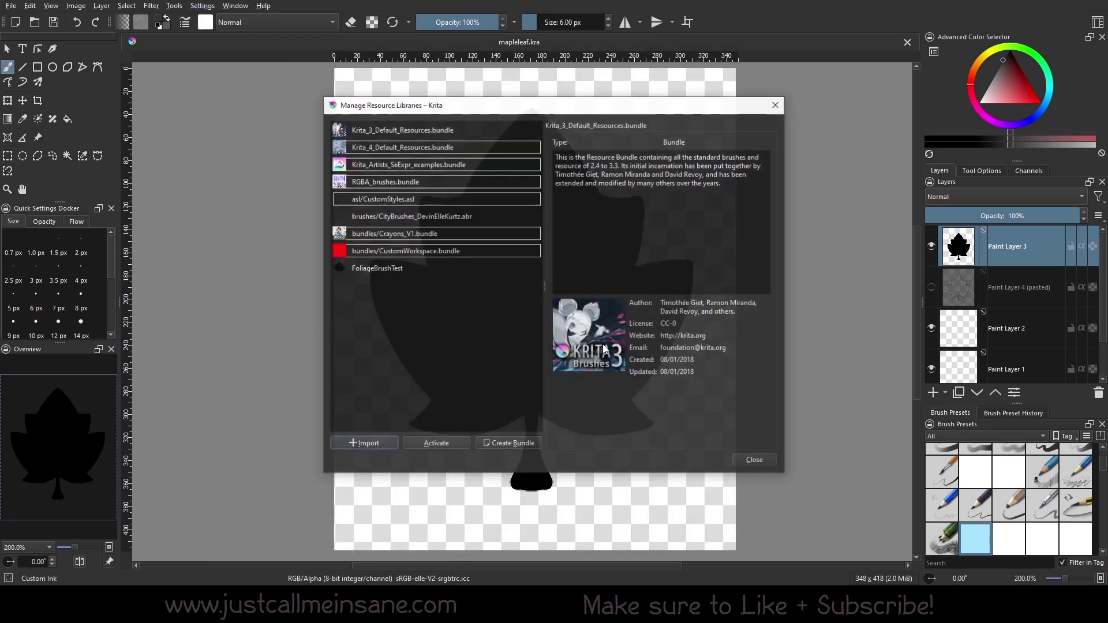
pyautogui.click(776, 105)
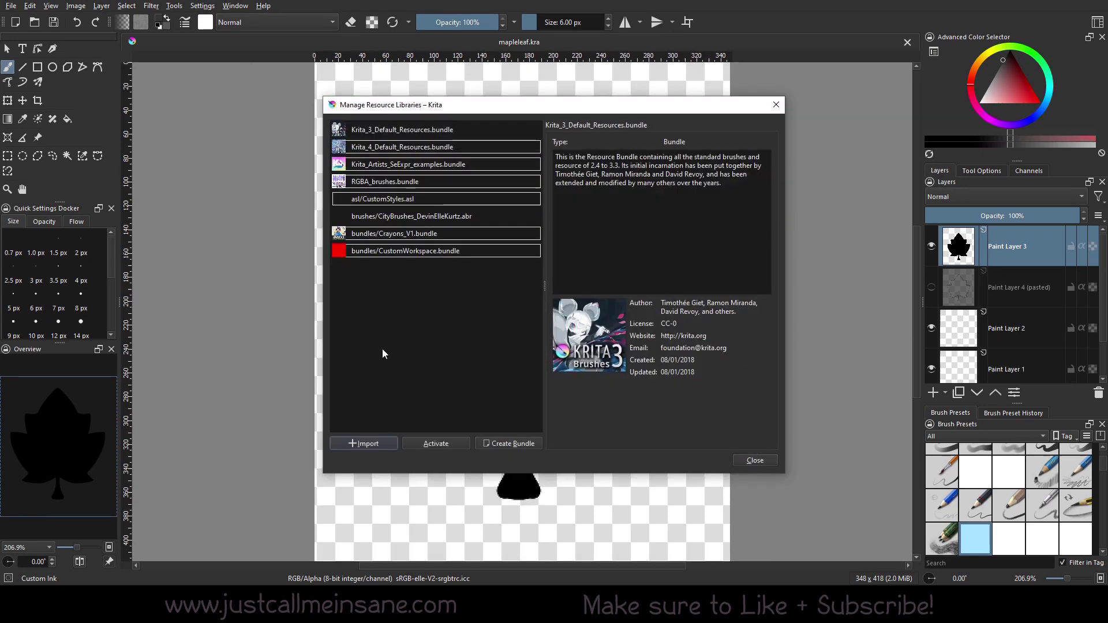
pyautogui.moveTo(538, 106); pyautogui.dragTo(491, 145)
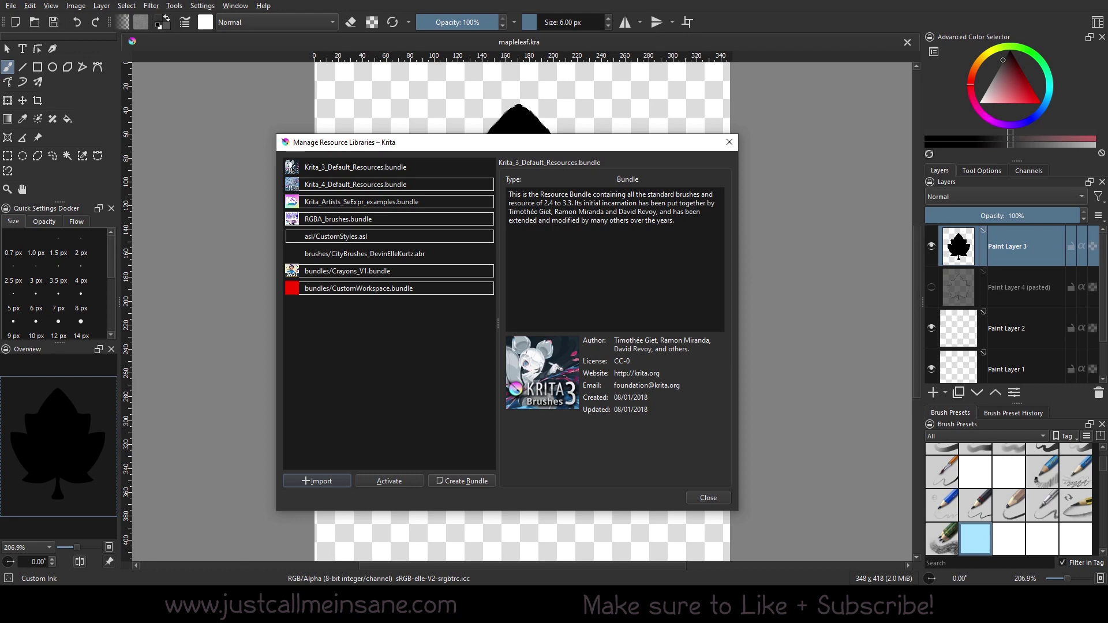
pyautogui.hotkey('alt', 'Tab')
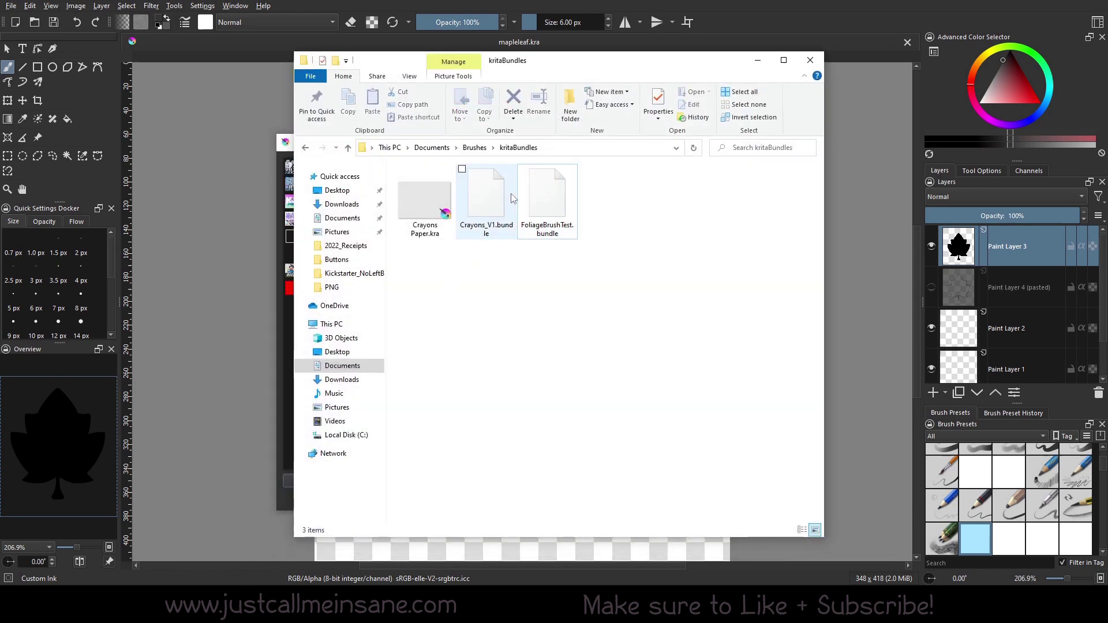
pyautogui.click(539, 196)
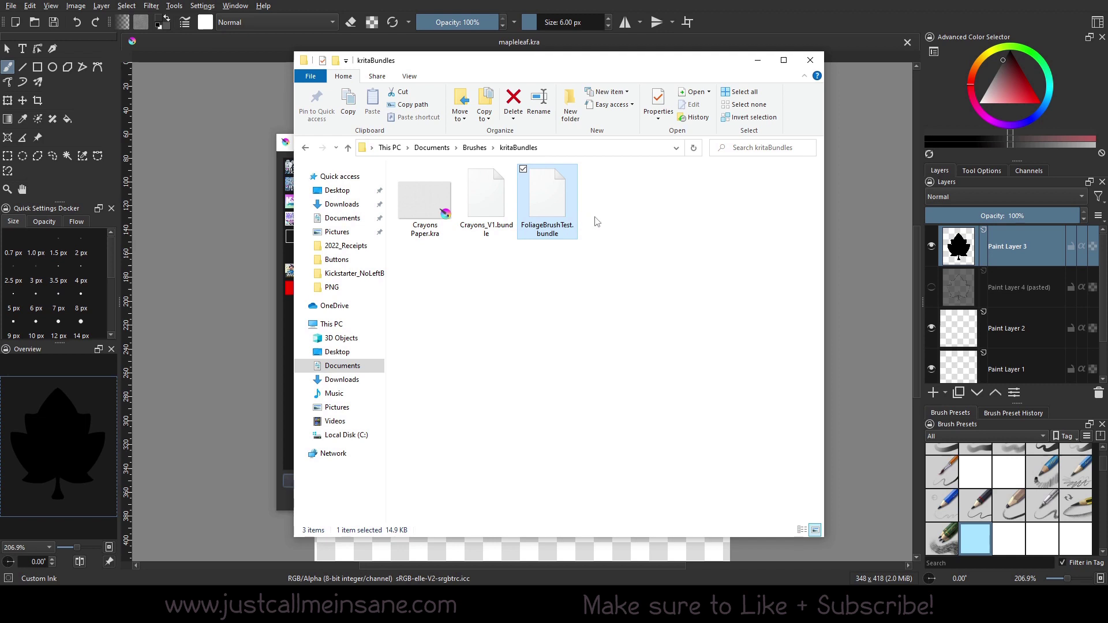
pyautogui.click(664, 191)
pyautogui.click(758, 60)
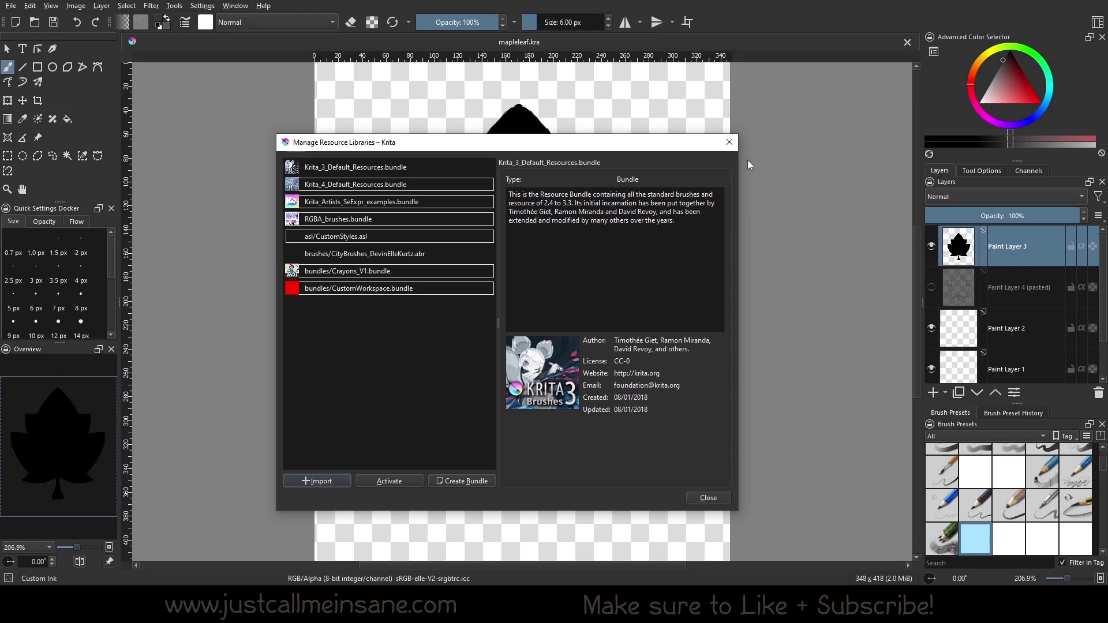
pyautogui.click(730, 142)
pyautogui.click(202, 6)
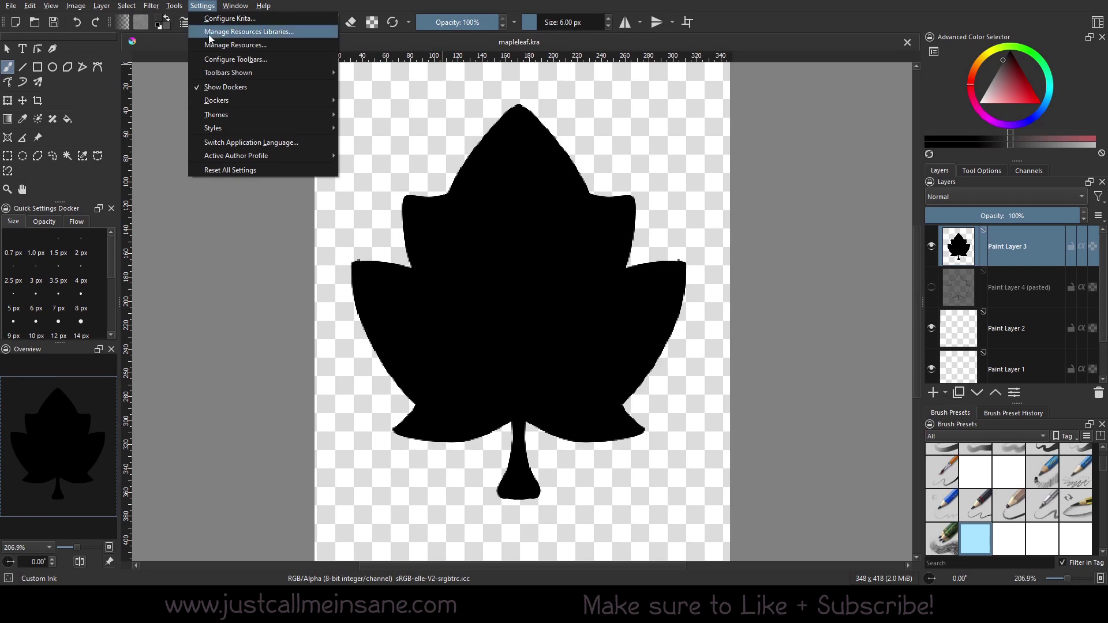
pyautogui.click(261, 59)
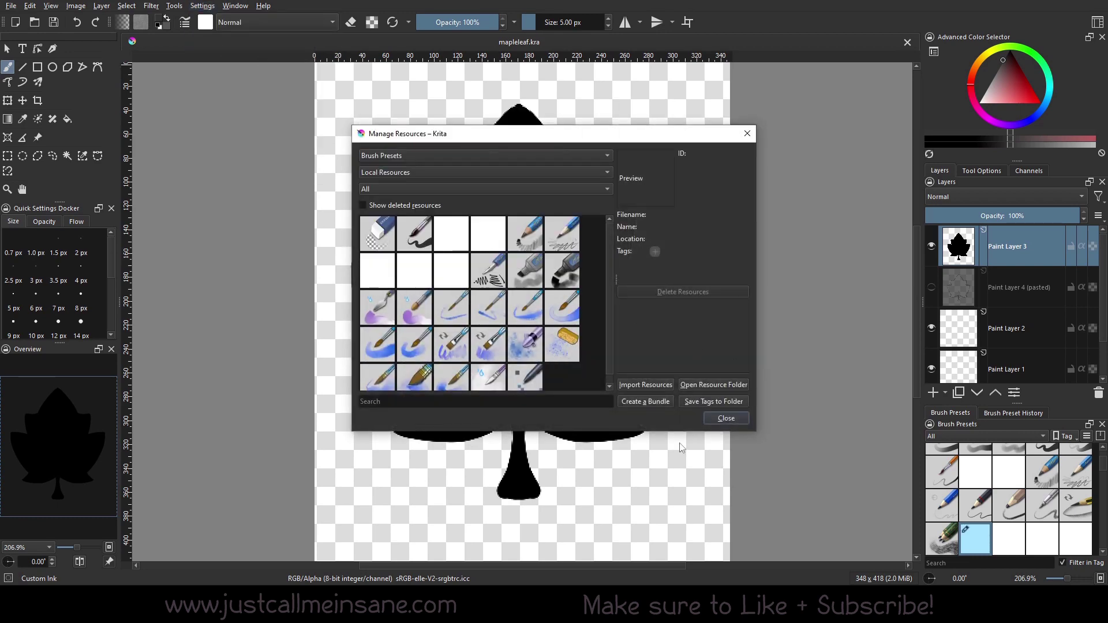
pyautogui.click(718, 387)
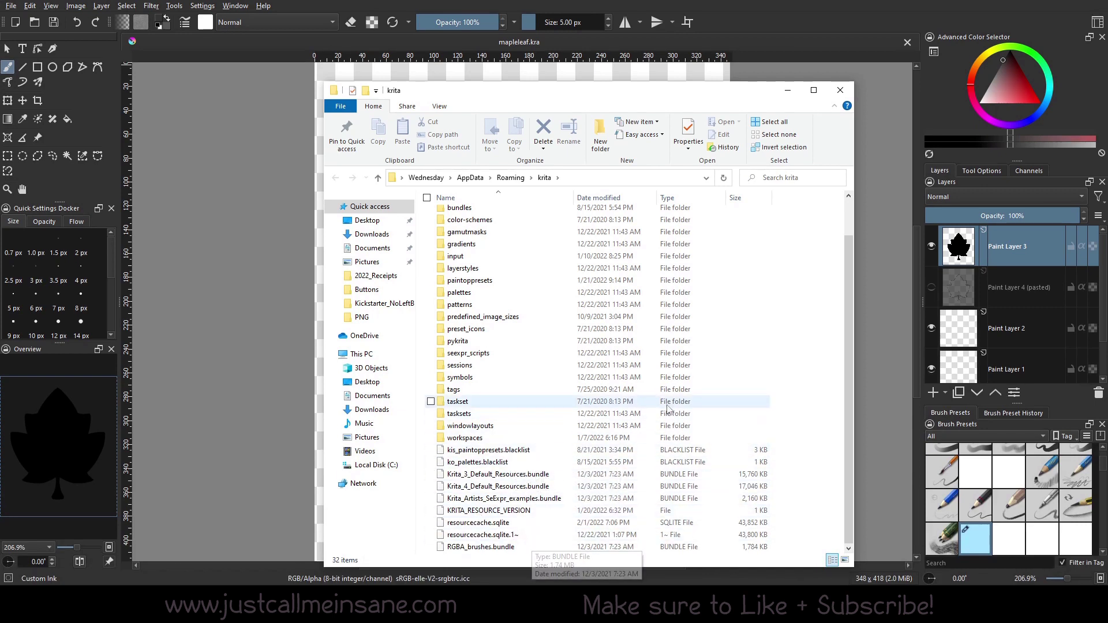
pyautogui.click(842, 91)
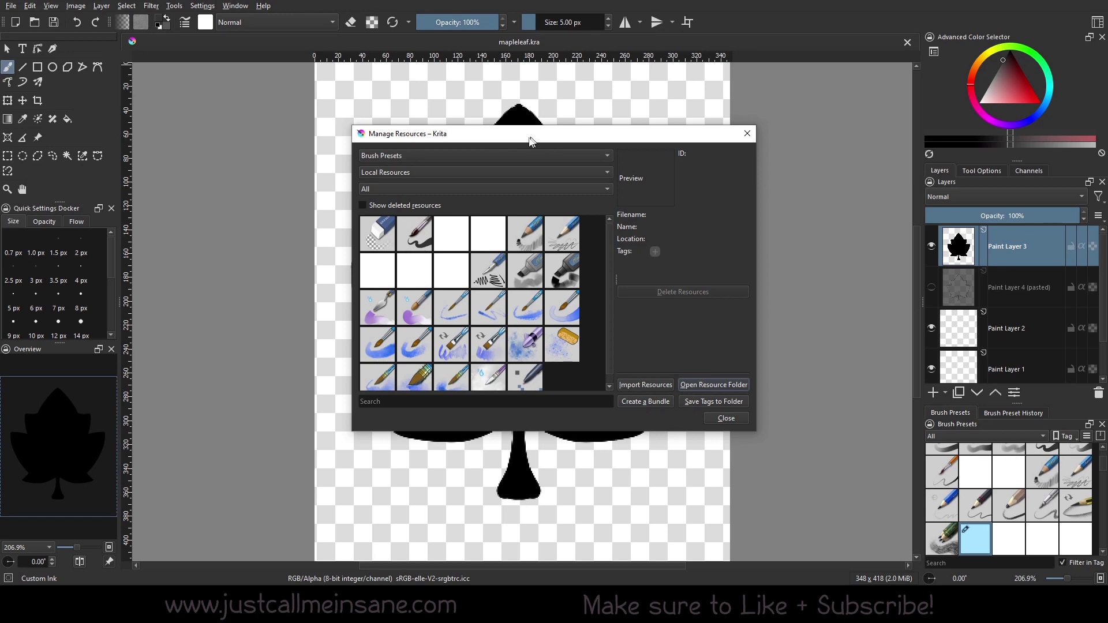
pyautogui.moveTo(533, 141); pyautogui.dragTo(495, 150)
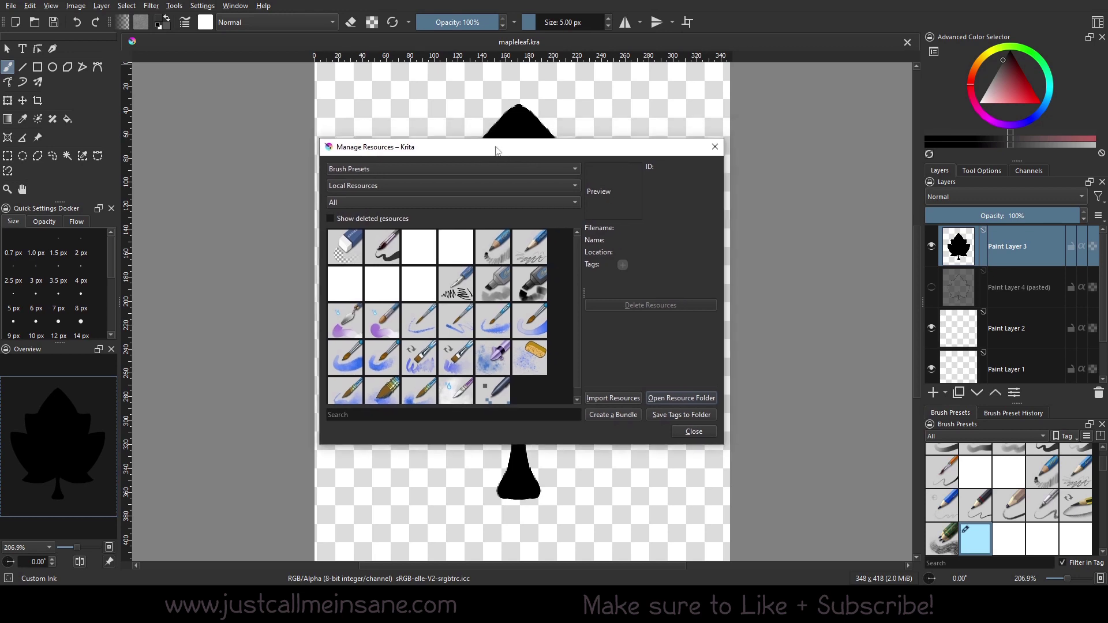
pyautogui.click(715, 146)
pyautogui.click(203, 6)
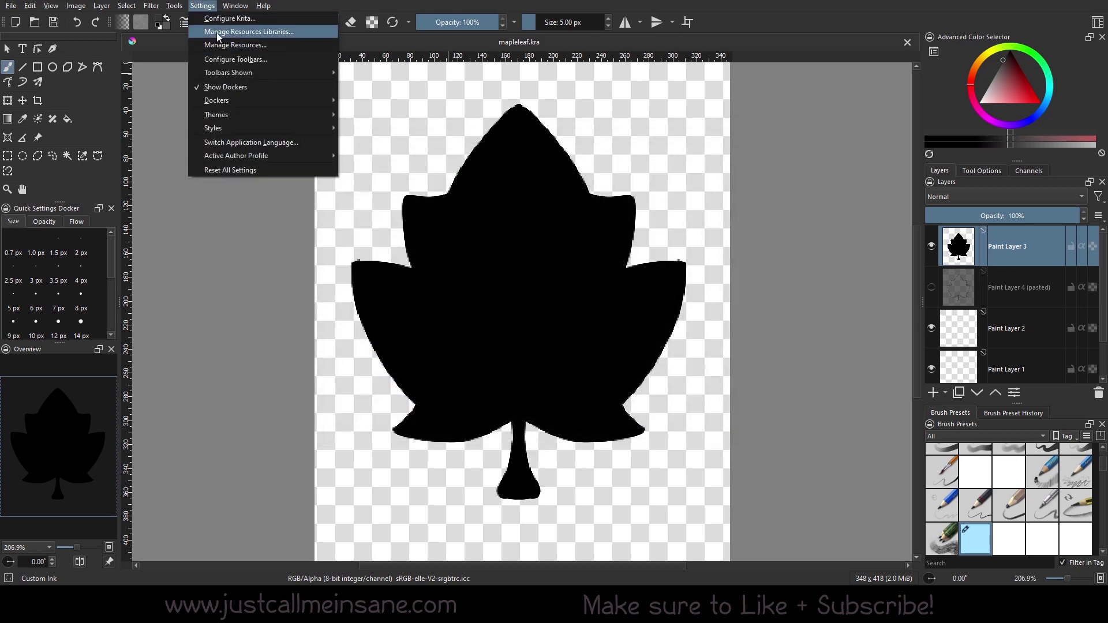
pyautogui.click(214, 34)
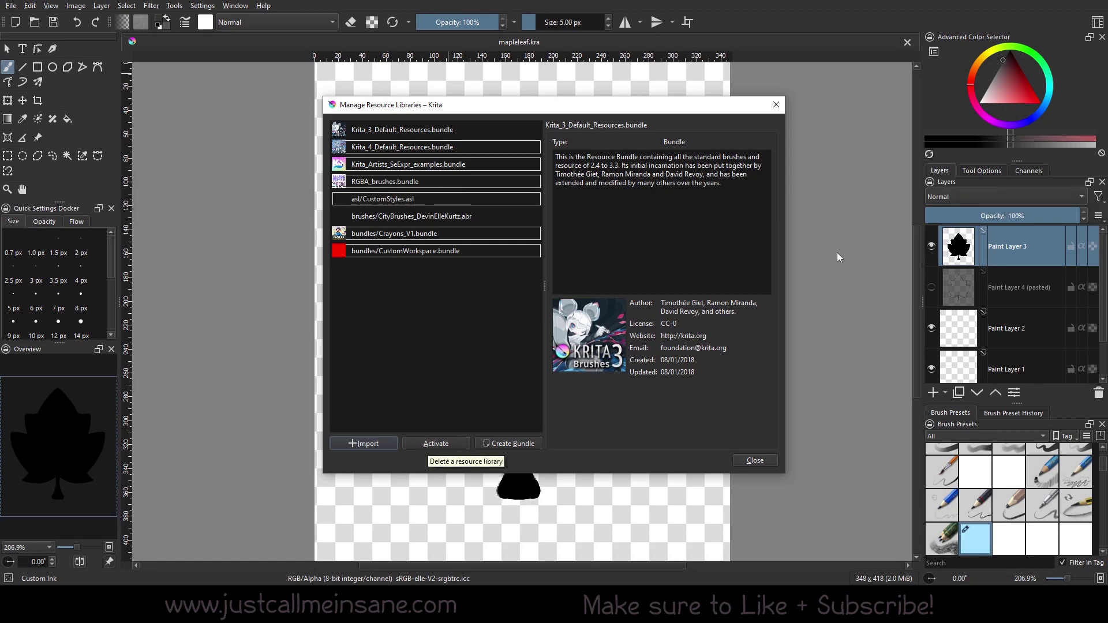
# Step: Close Manage Resource Libraries and dismiss the Settings menu, returning to the maple leaf canvas
pyautogui.click(755, 460)
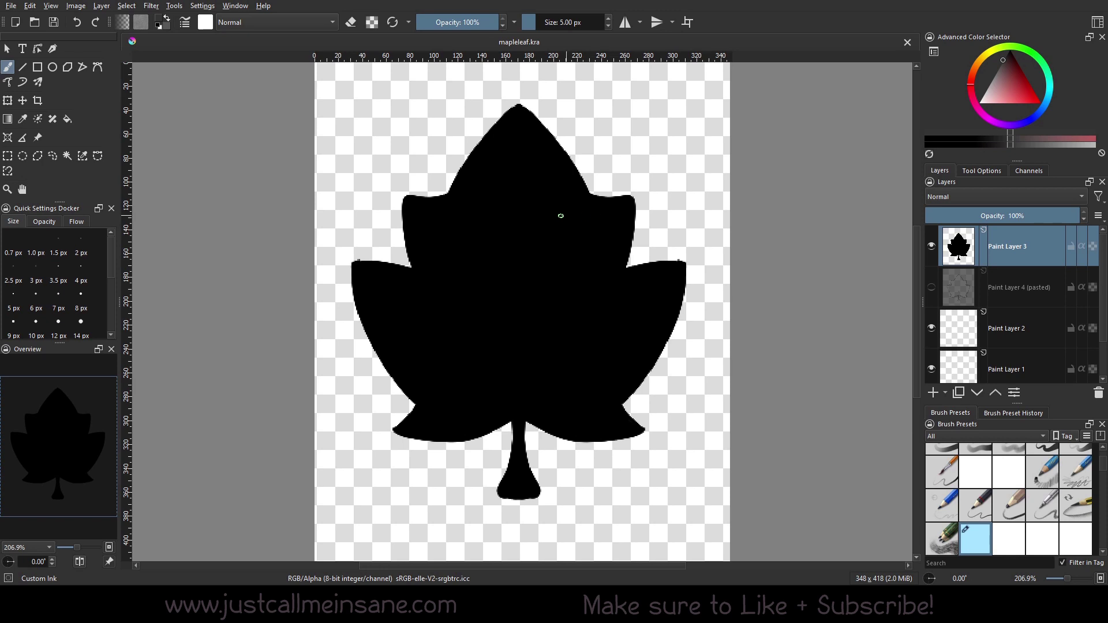
pyautogui.click(203, 6)
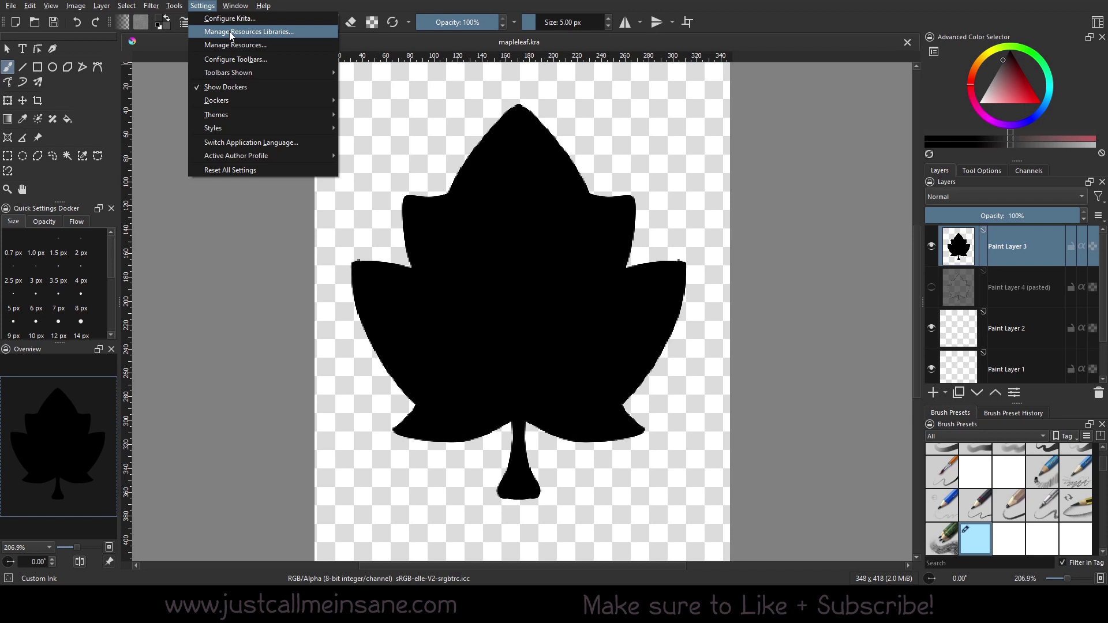
pyautogui.click(410, 250)
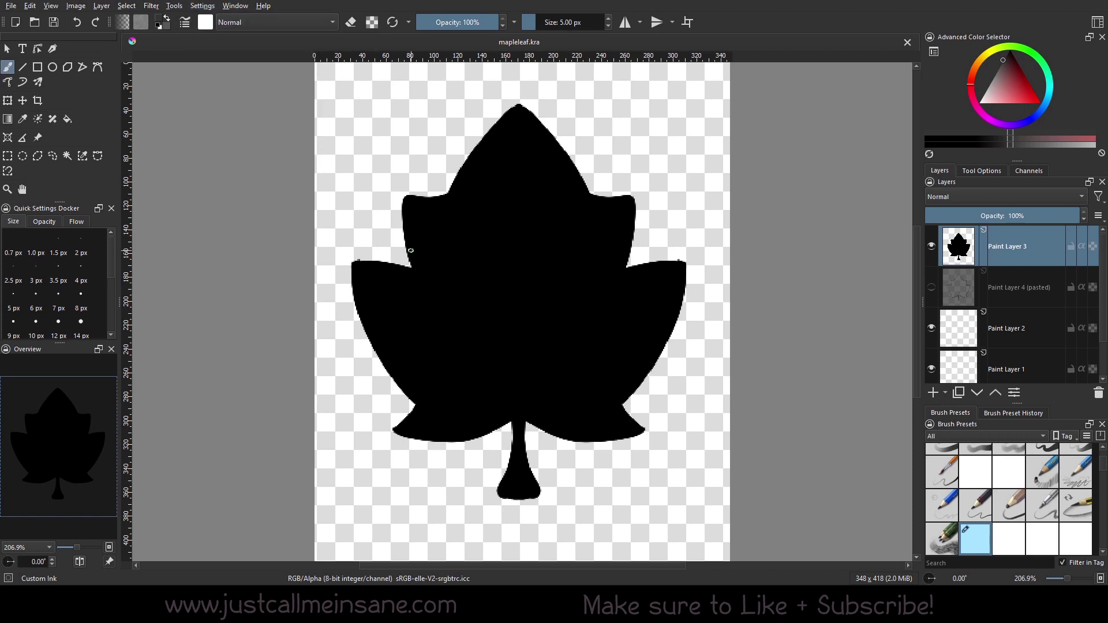